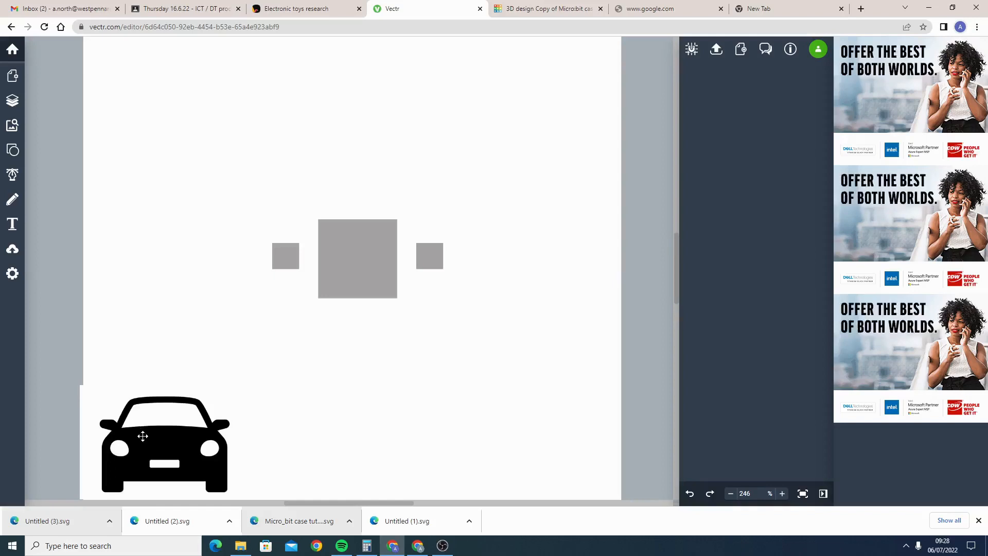
- Move the car reference image slightly inward so that it sits fully inside the page's lower-left corner
left_click(135, 443)
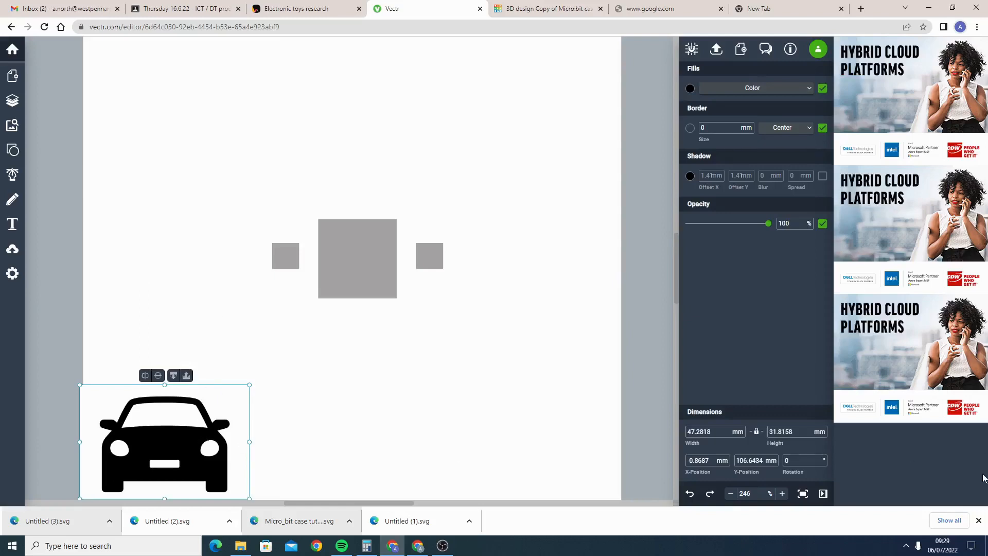
left_click(979, 521)
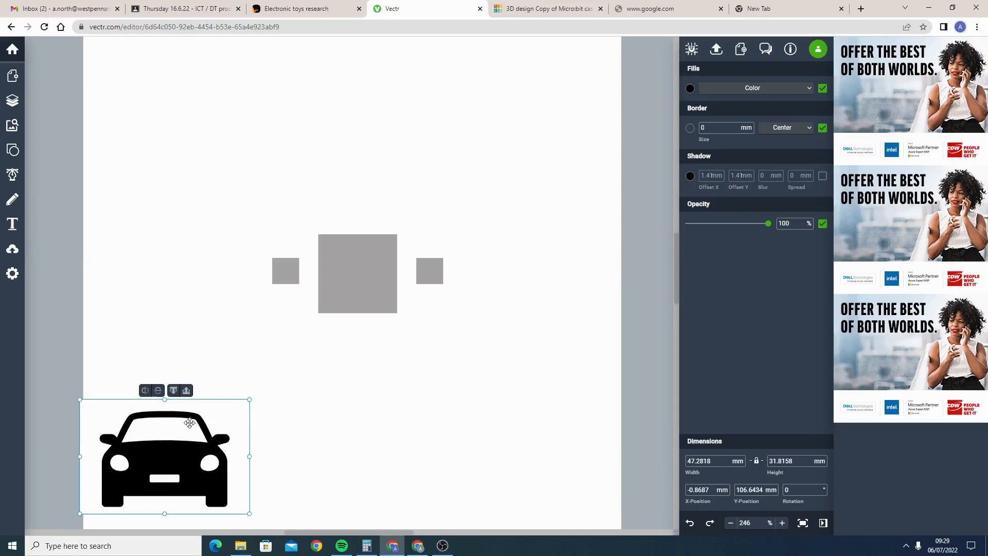
mouse_move(111, 438)
left_mouse_down()
mouse_move(130, 436)
mouse_move(118, 441)
left_mouse_up()
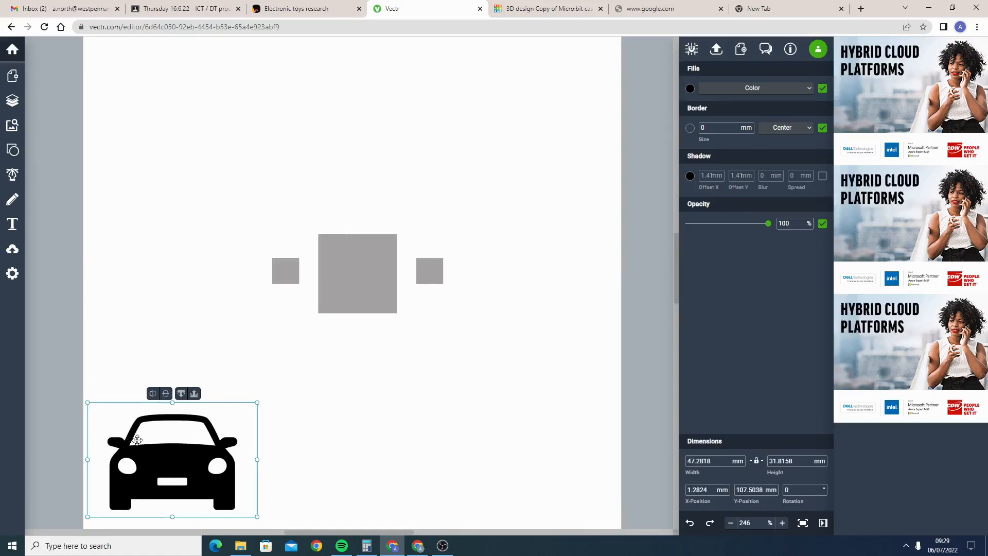
left_click(168, 150)
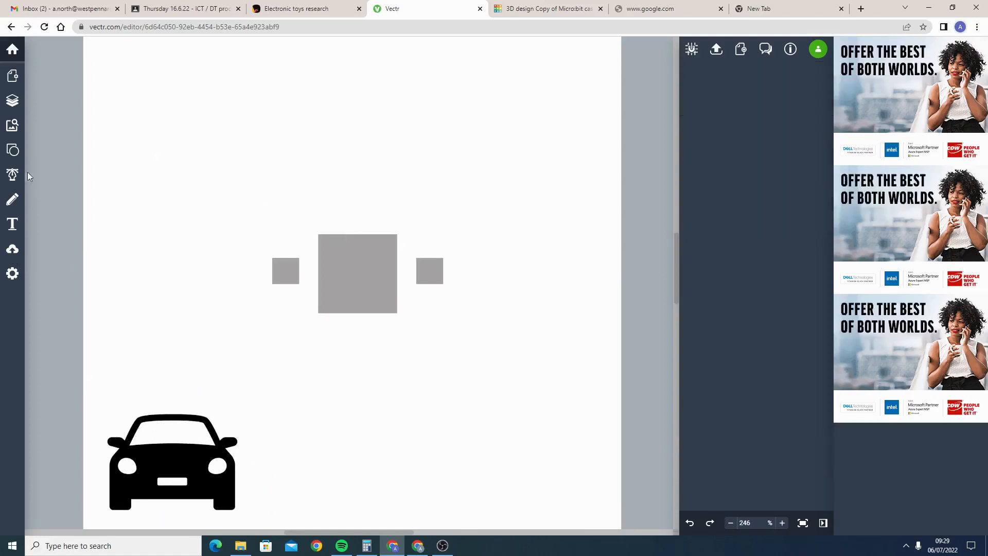
- Draw the left half of a car roof and windscreen edge with the Pen tool, starting above the large grey square's centre, about 32 by 19 mm
left_click(13, 176)
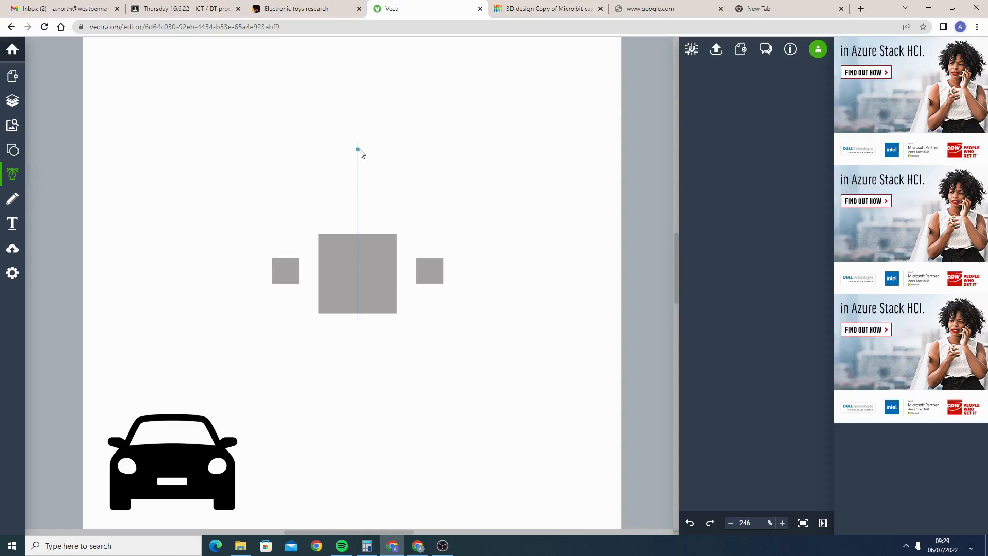
left_click(359, 149)
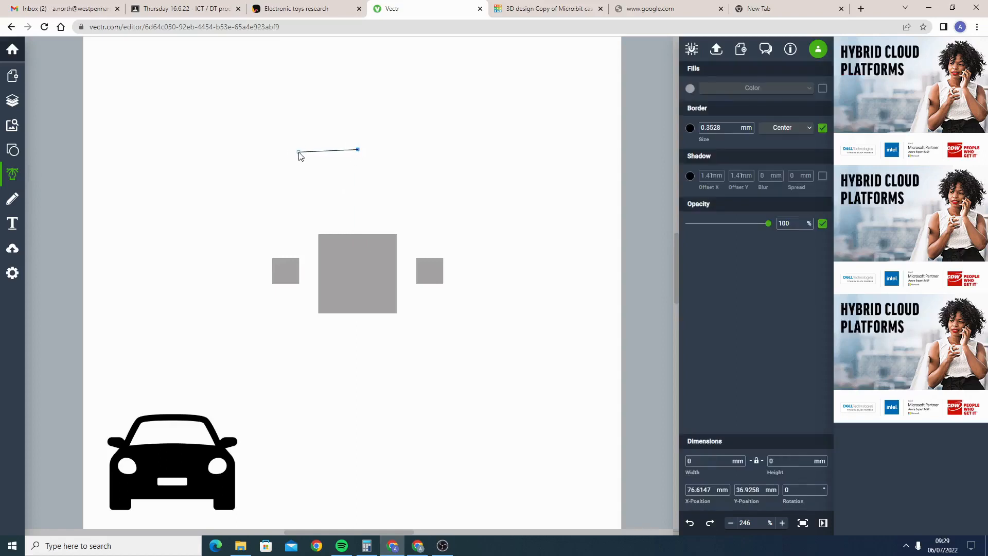
left_click(299, 153)
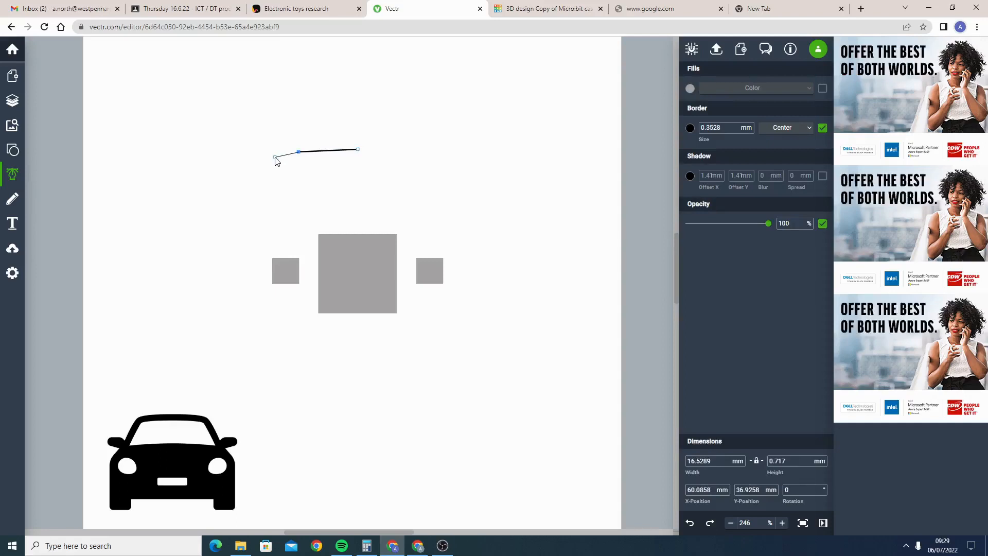
left_click(273, 158)
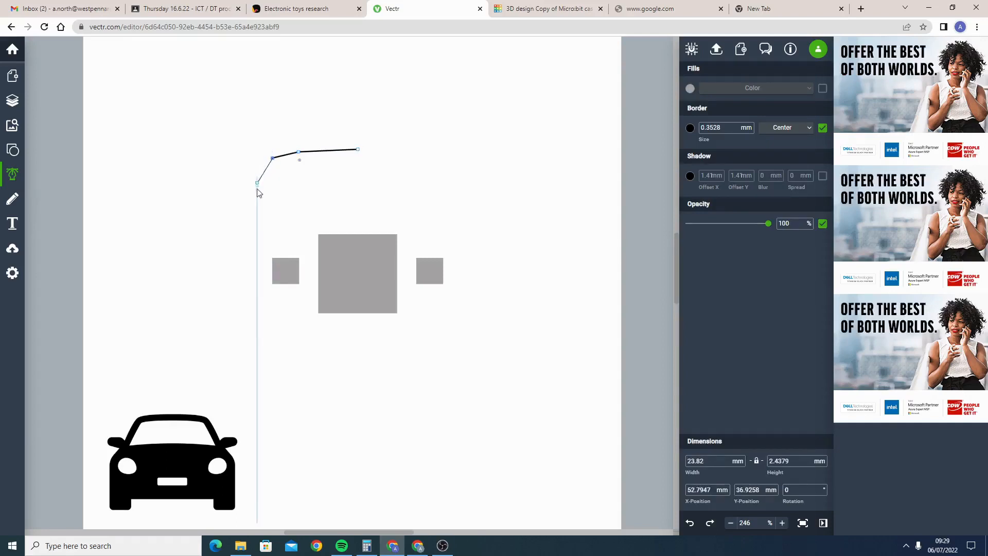
left_click(242, 219)
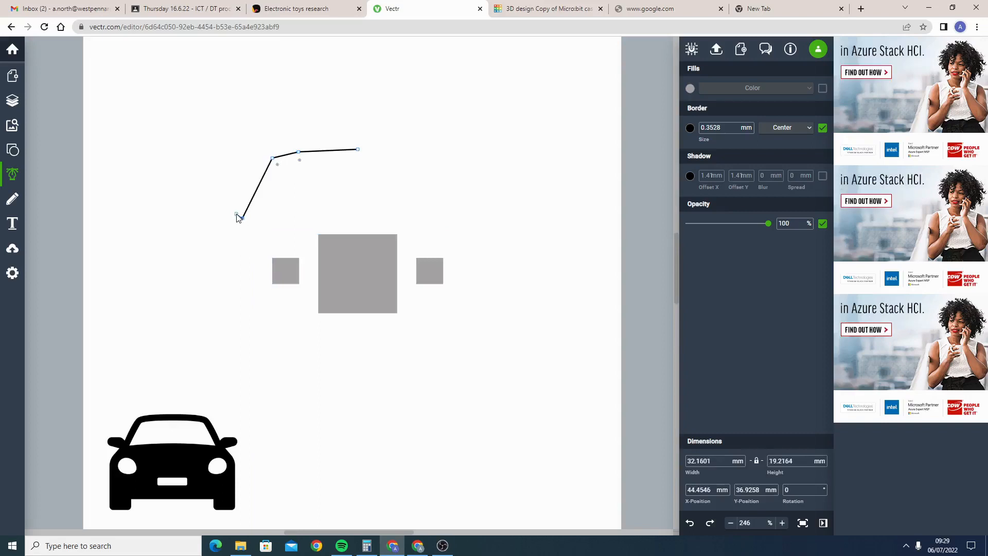
- Continue the path with a small squared wing mirror projecting left and a diagonal edge down to the car's side
left_click(237, 214)
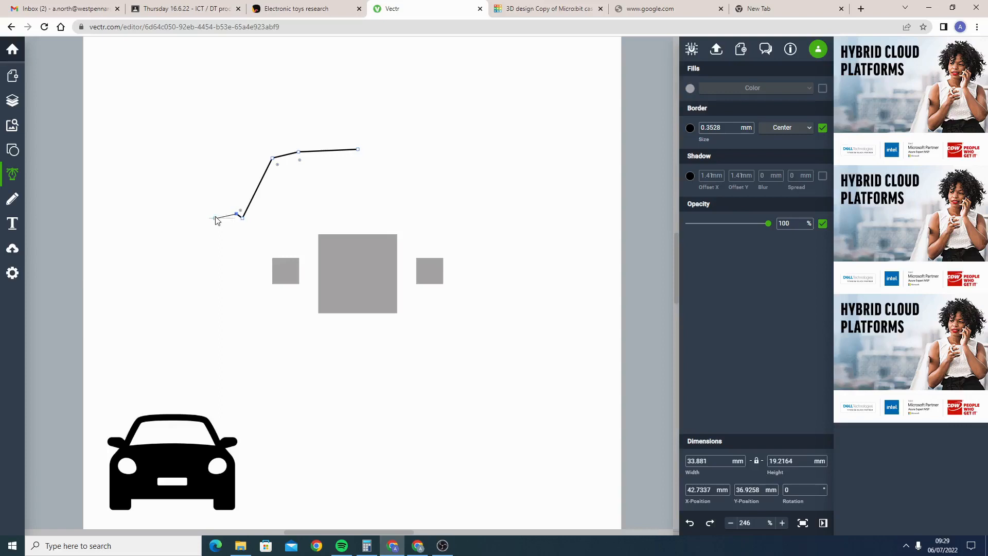
left_click(213, 214)
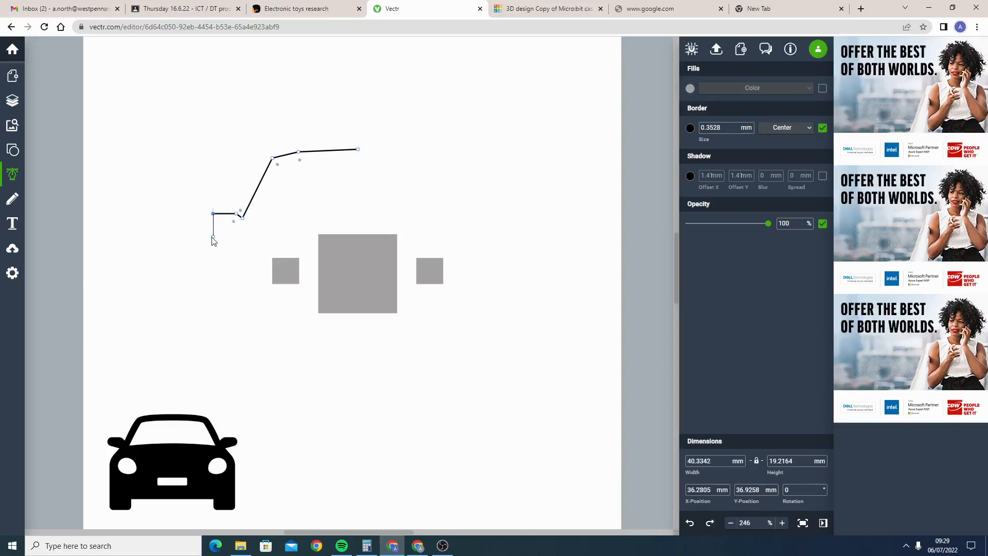
left_click(213, 237)
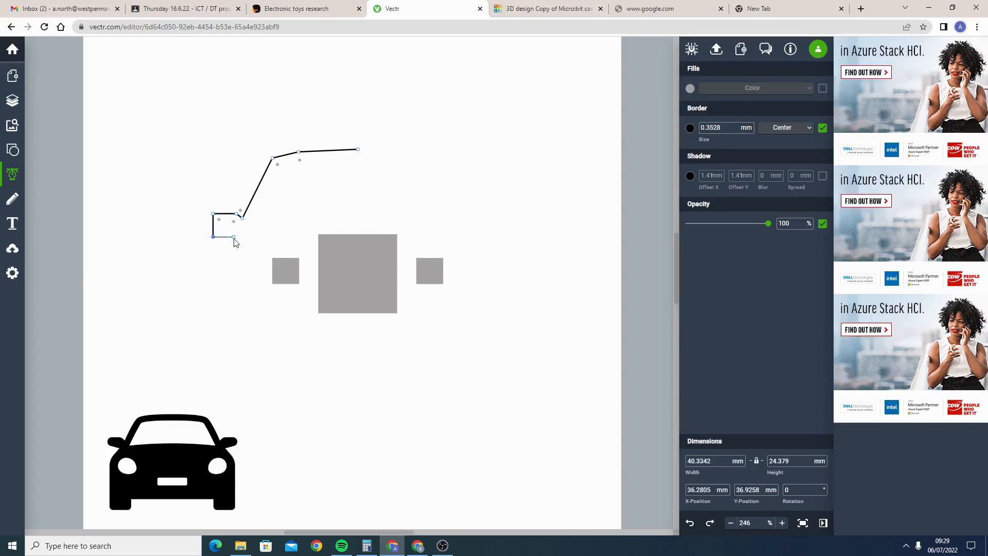
left_click(234, 238)
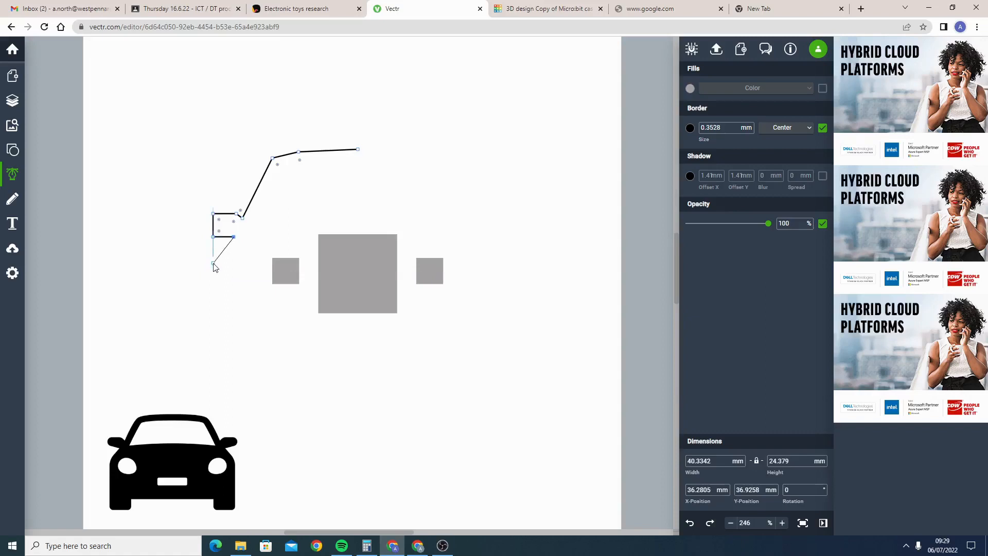
left_click(213, 263)
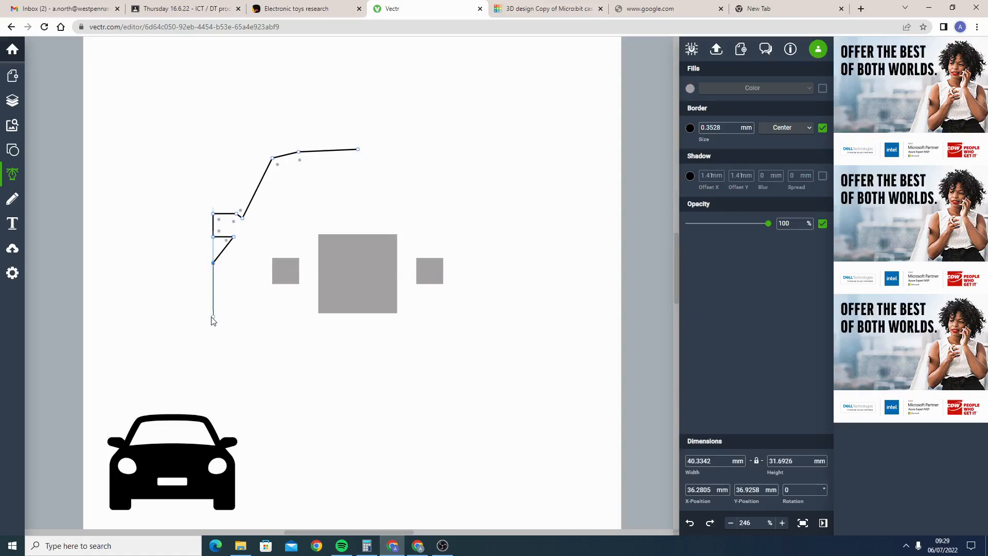
- Add the body side, wheel and underside, and close the half-car outline along the centre line, about 40 by 62 mm overall
left_click(213, 371)
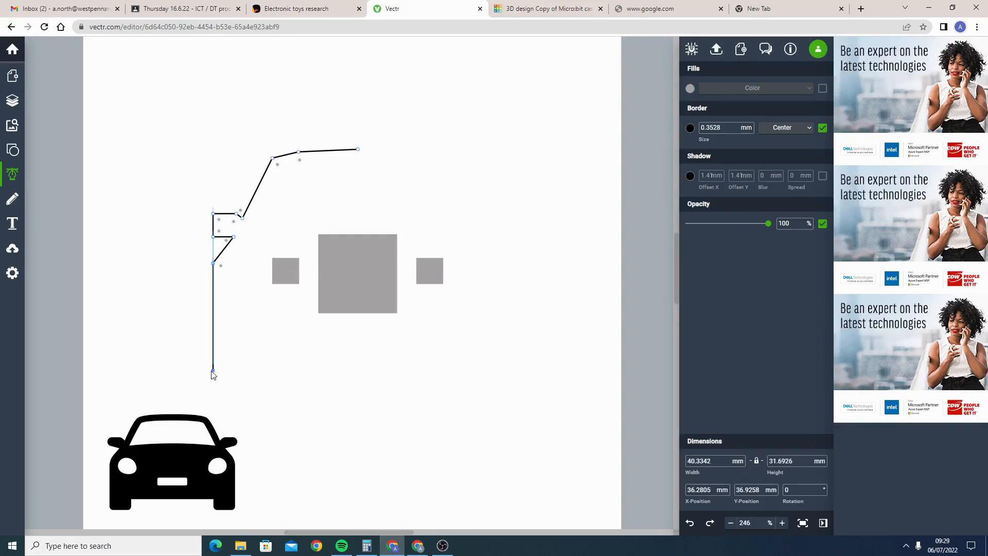
left_click(257, 371)
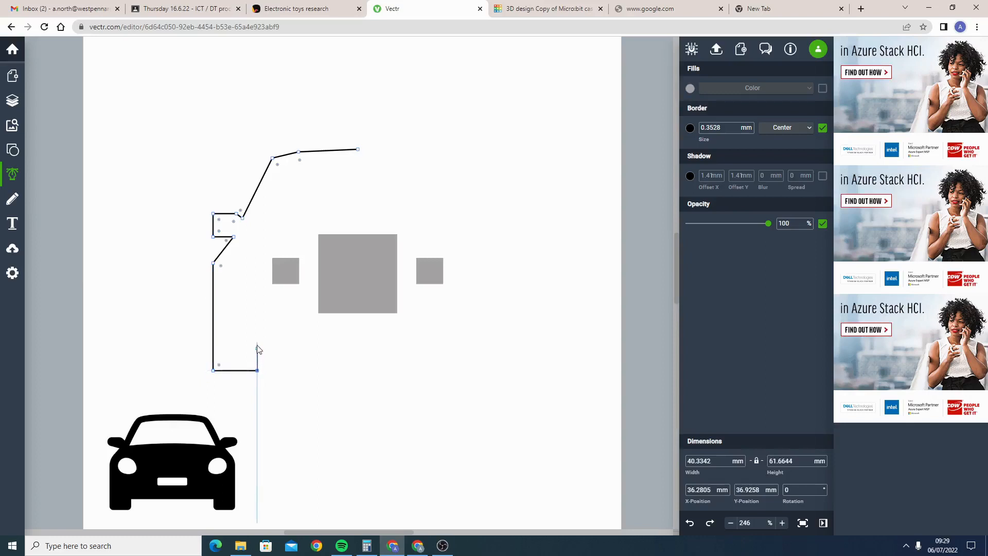
left_click(257, 342)
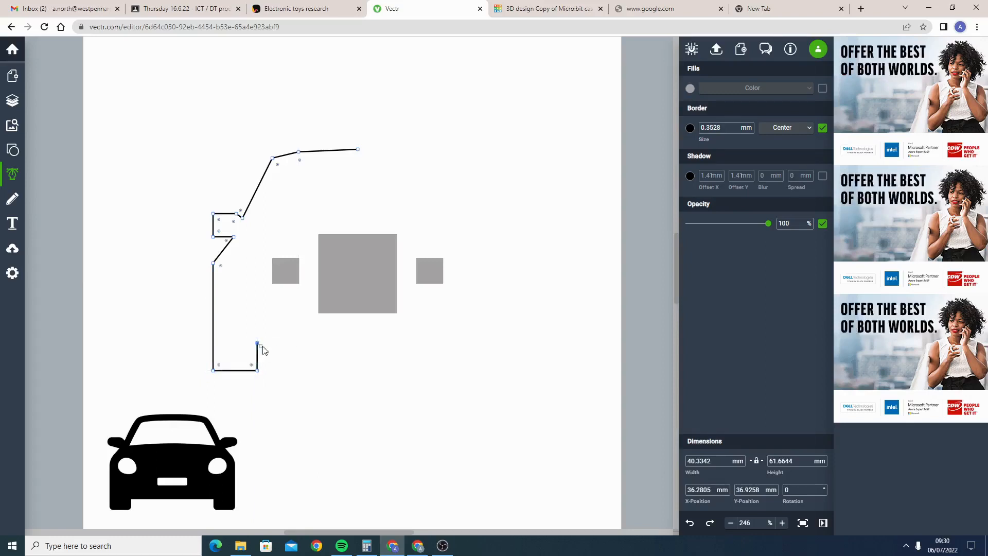
left_click(359, 342)
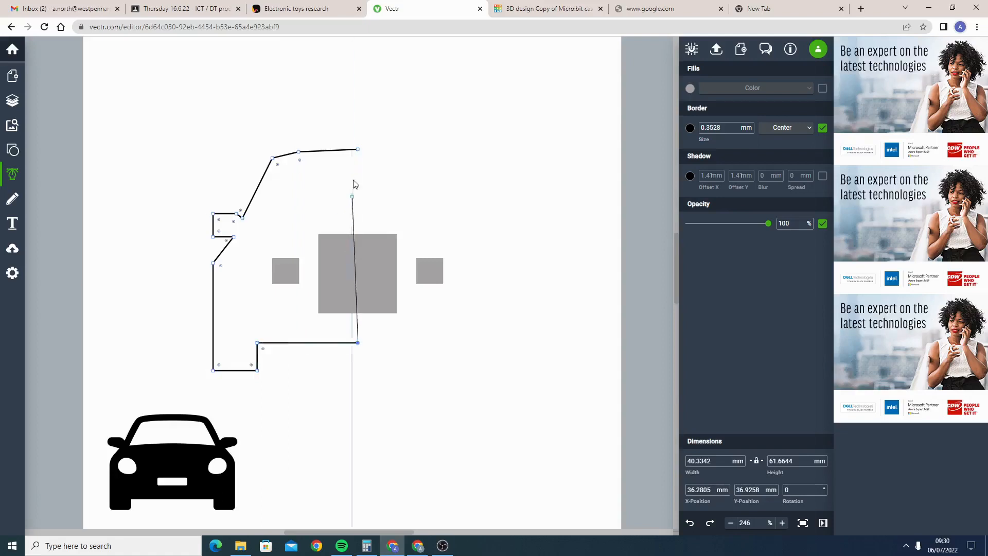
left_click(359, 151)
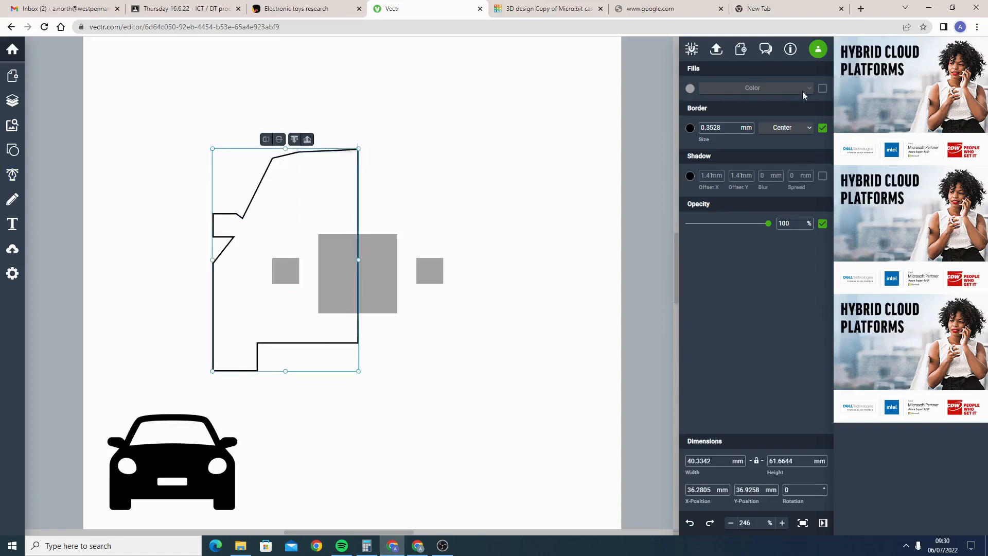
- Fill the half-car outline with pale pink and arrange the grey squares in front of it
left_click(823, 88)
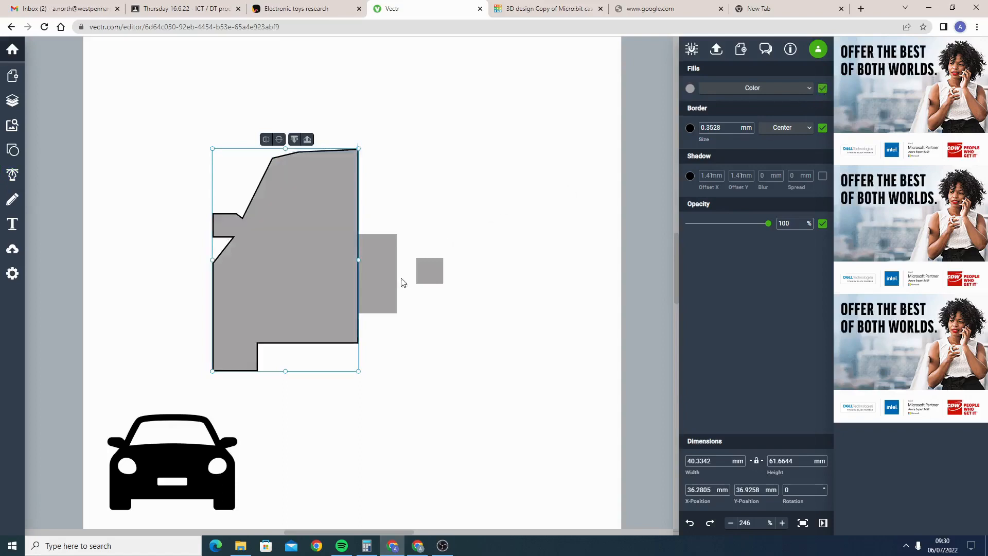
left_click(690, 89)
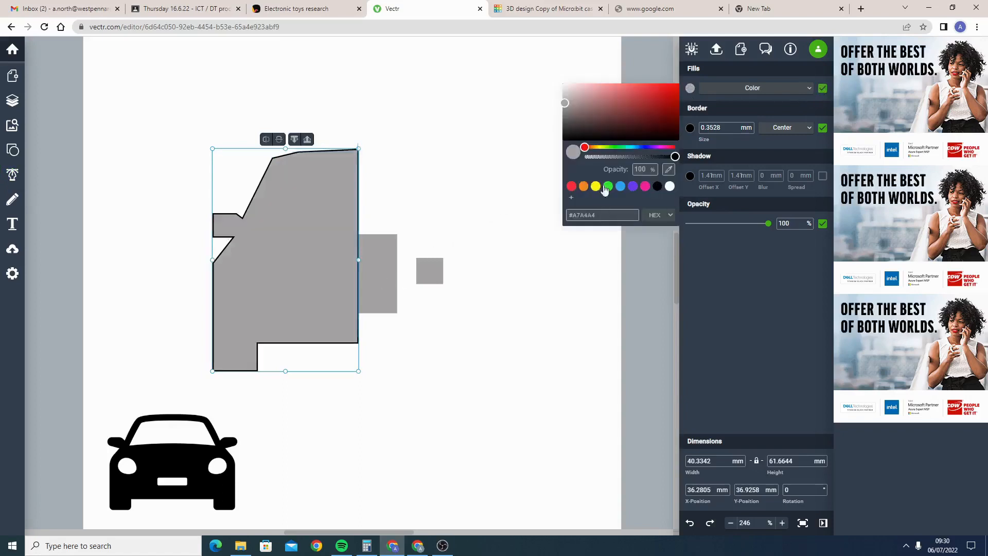
left_click_drag(566, 104, 573, 85)
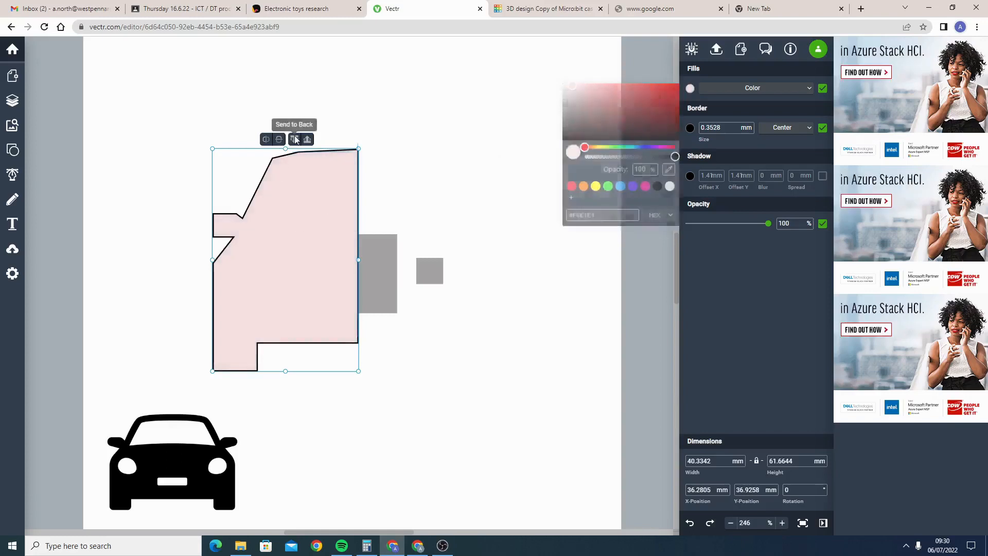
left_click(385, 267)
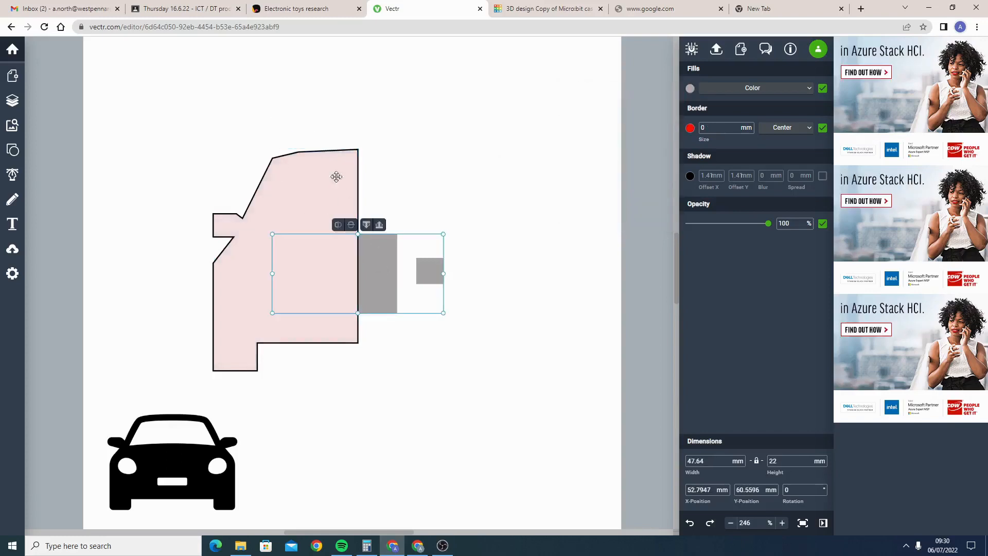
left_click(369, 224)
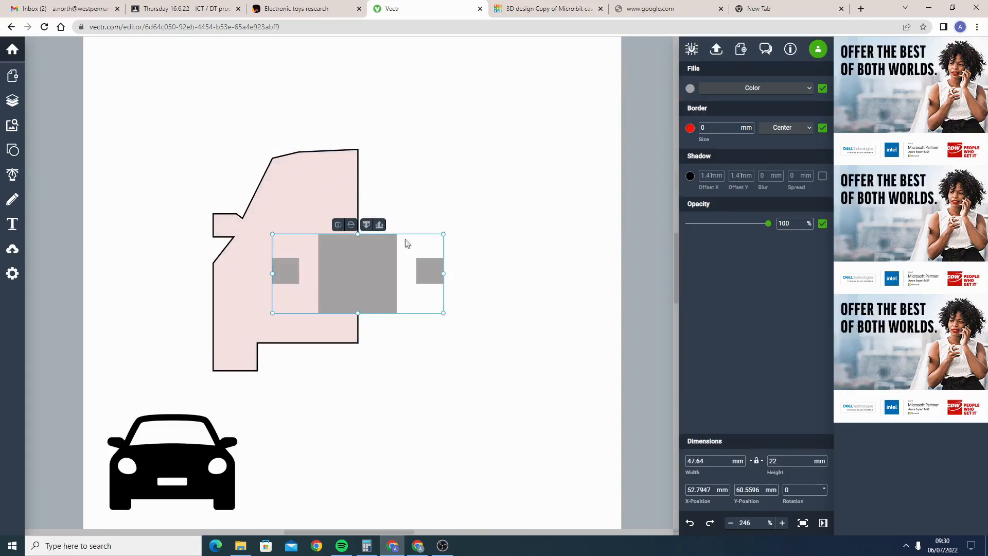
- Edit the half-car outline's nodes and round the corners where the roof meets the windscreen edge
left_click(309, 175)
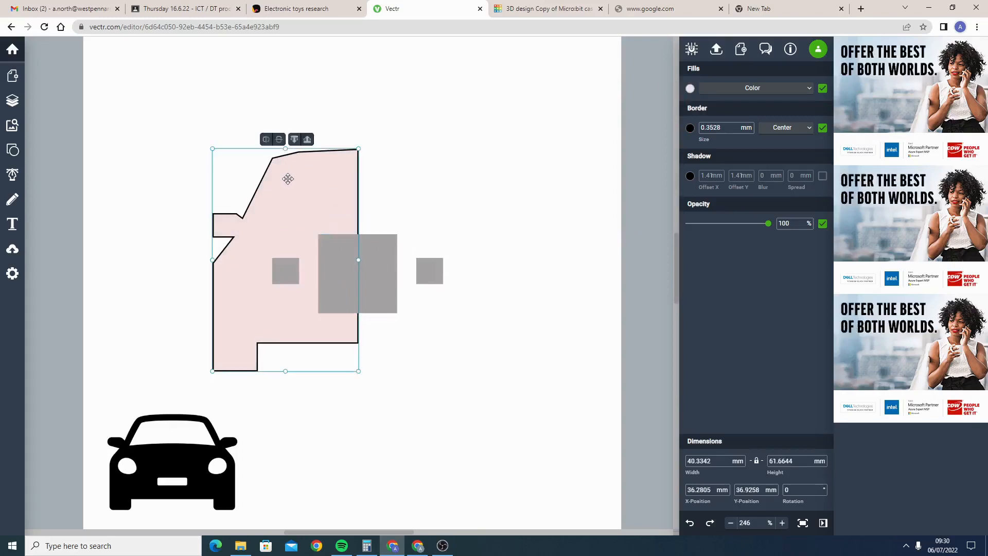
double_click(290, 164)
left_click_drag(278, 162, 313, 189)
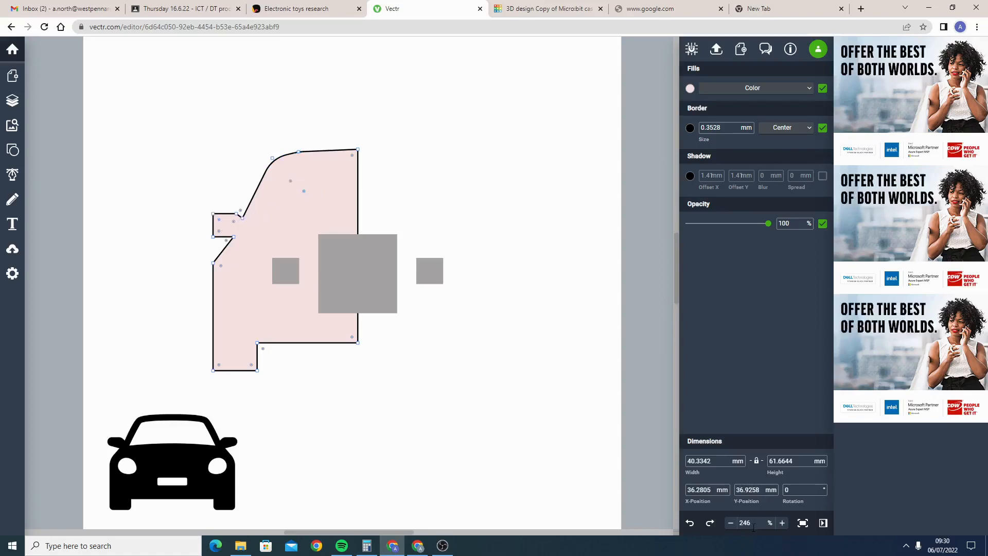
- Round the wing mirror's outer corners and the inner corner beneath it, and adjust the notch at the windscreen's base
left_click(782, 523)
left_click(782, 523)
left_click(782, 523)
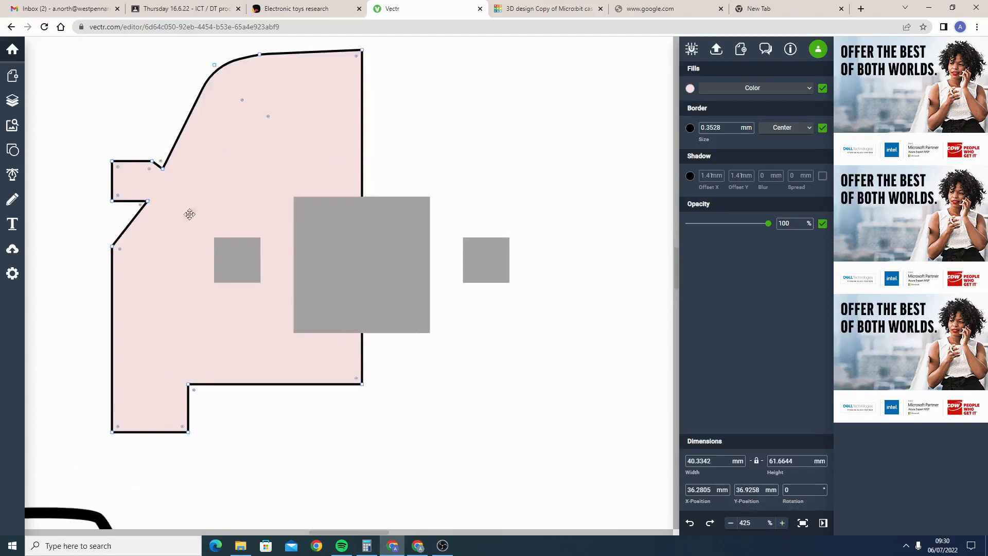
left_click_drag(118, 166, 125, 188)
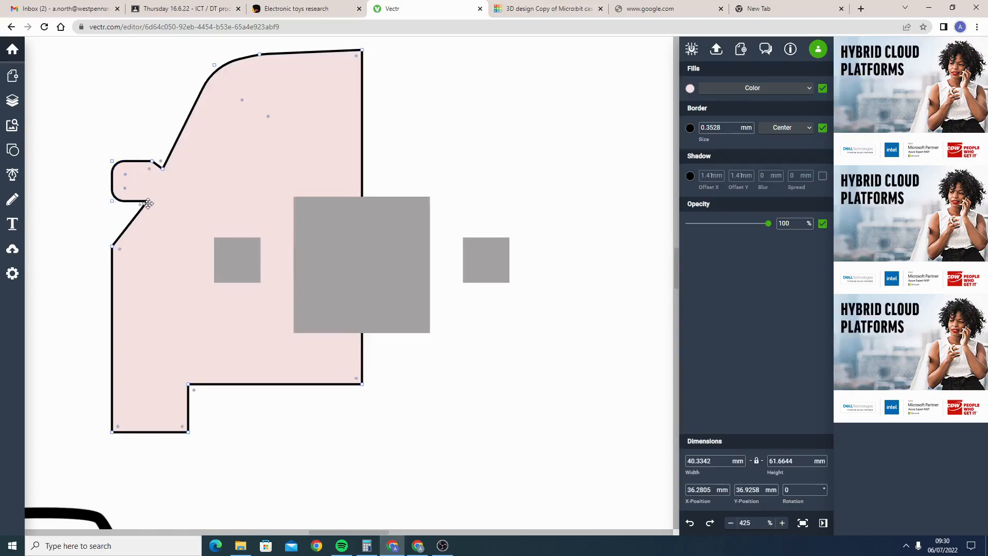
left_click_drag(148, 204, 134, 207)
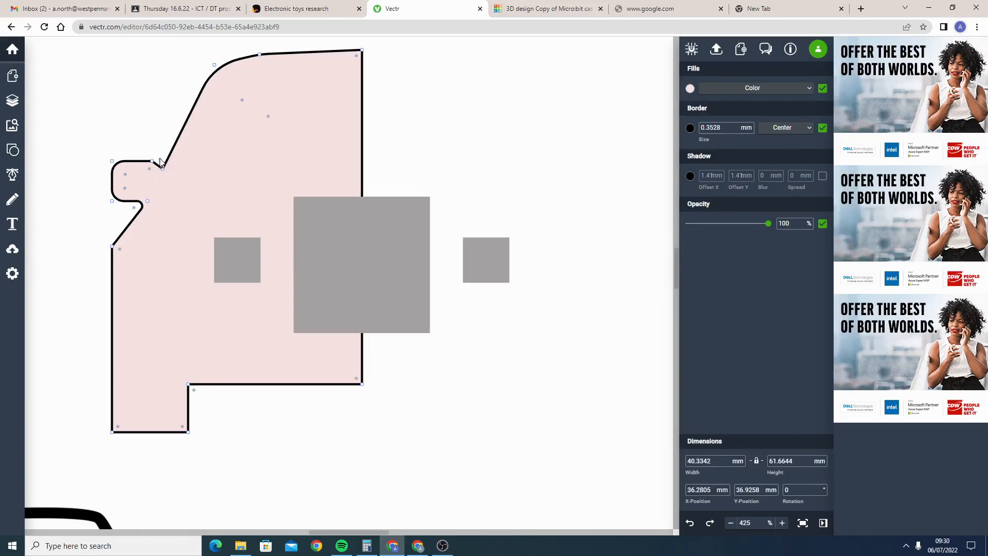
left_click_drag(160, 160, 160, 154)
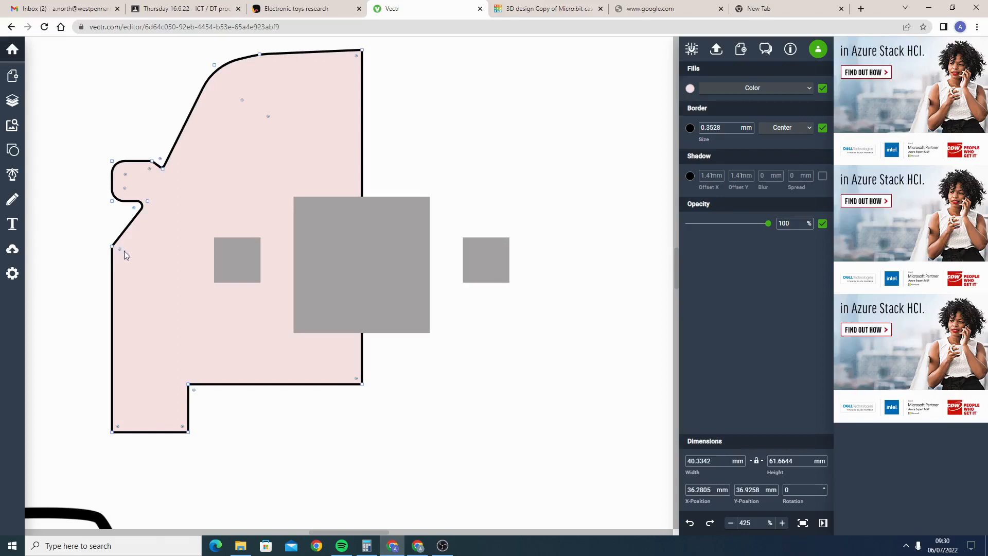
- Round the body's shoulder corner below the mirror and the two bottom corners of the wheel
left_click_drag(135, 254, 148, 262)
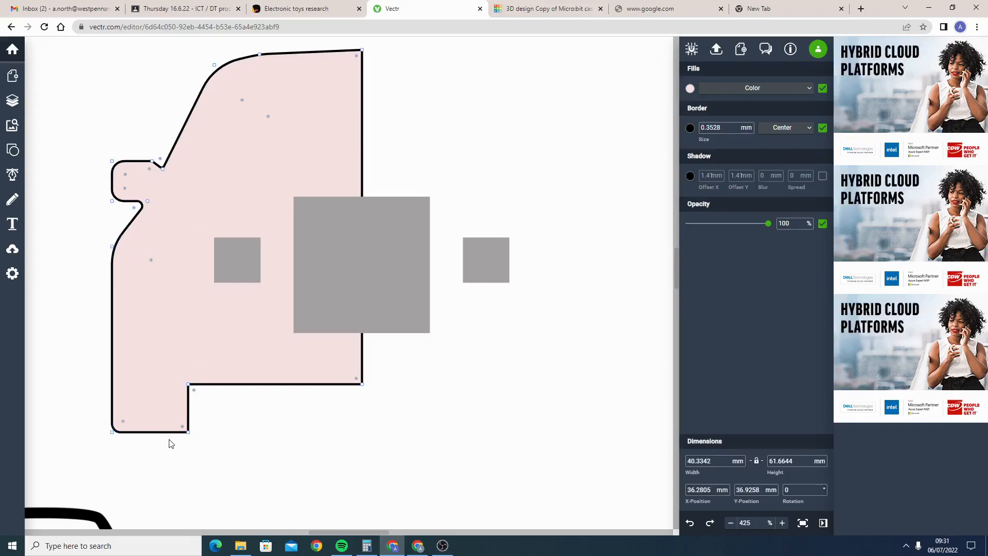
left_click_drag(183, 429, 176, 423)
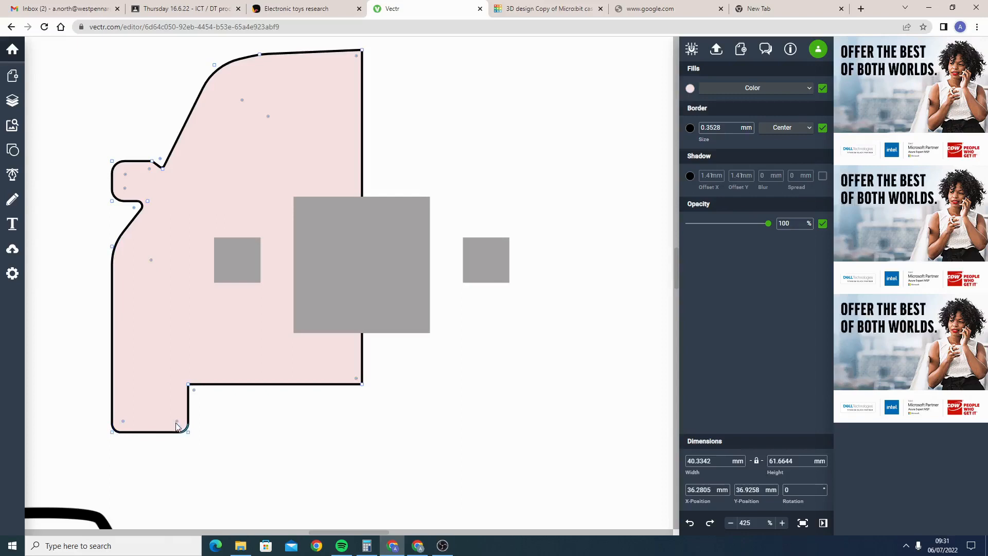
left_click(311, 432)
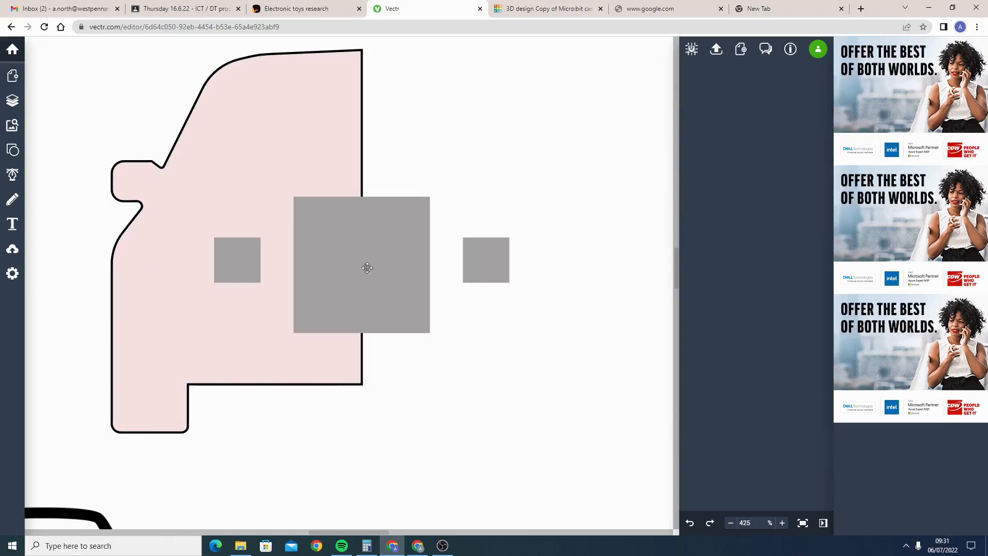
- Duplicate the half-car outline, flip the copy horizontally, and place it beside the original to form the car's other half
left_click(731, 524)
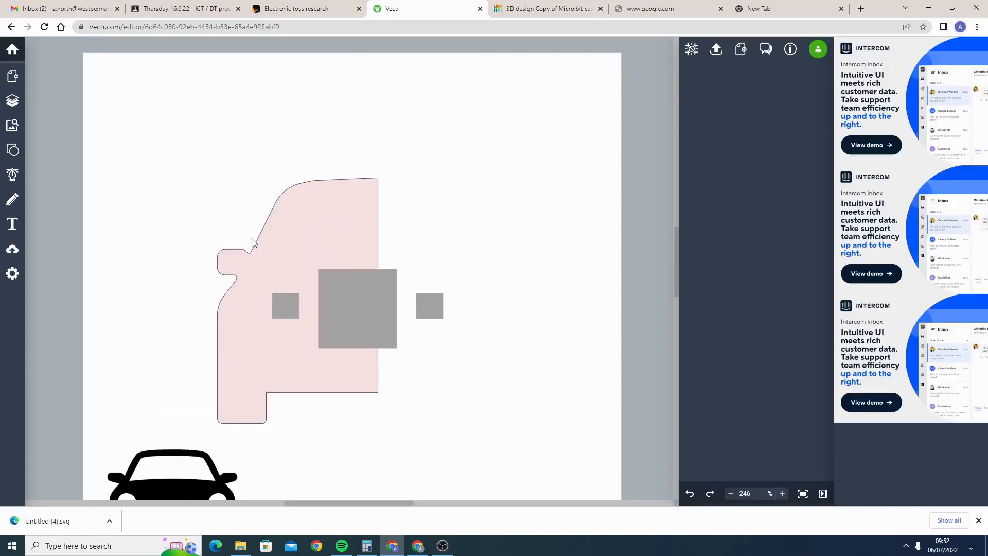
left_click(279, 239)
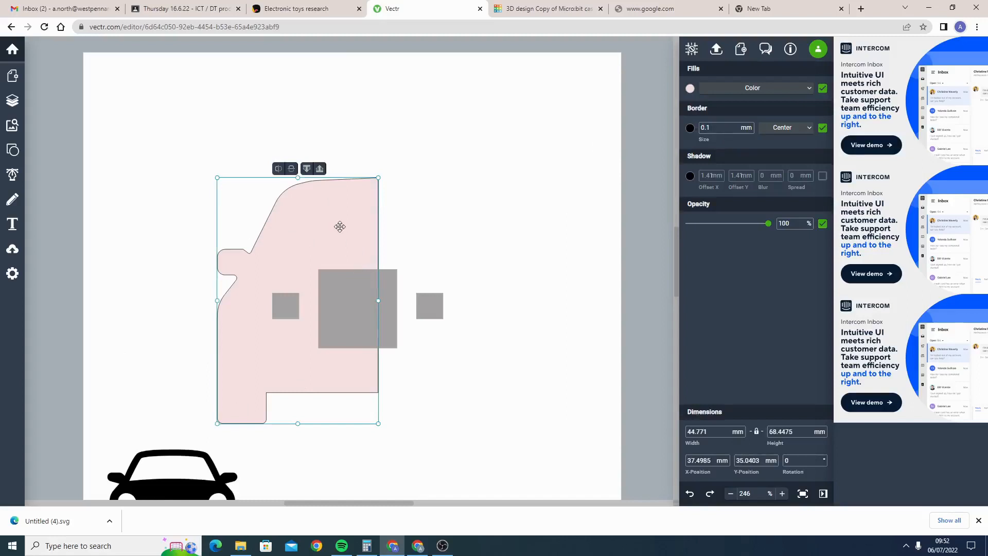
key("ctrl+d")
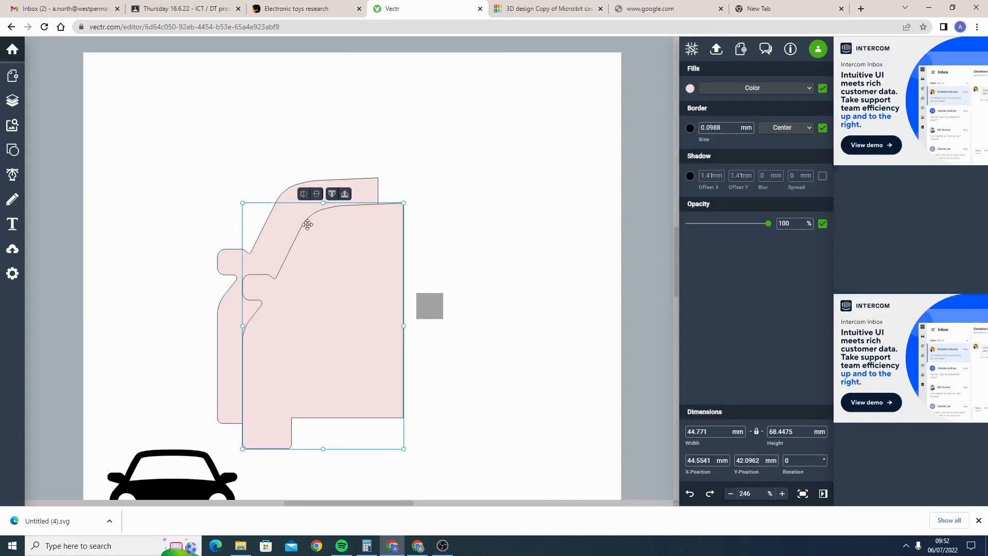
left_click(304, 196)
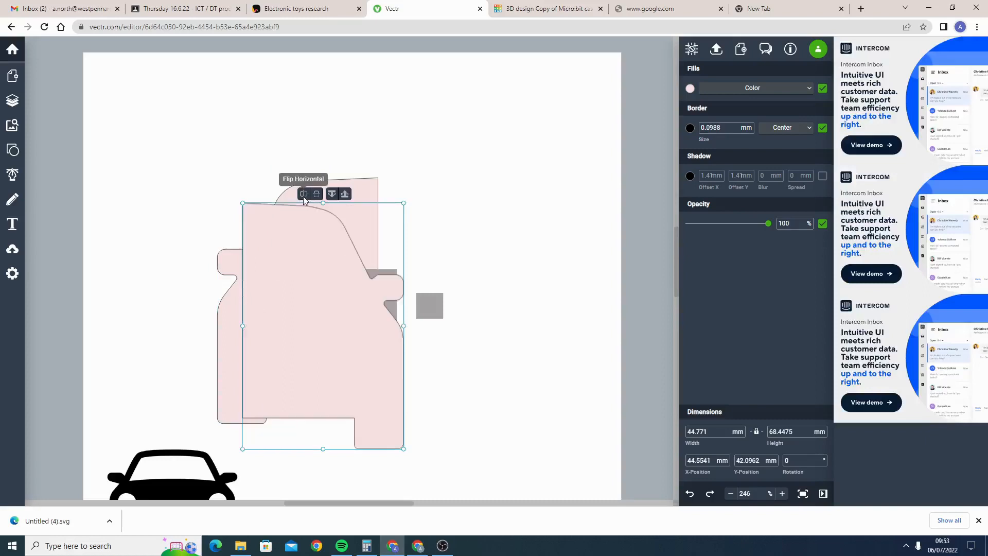
left_click_drag(331, 282, 459, 258)
- Select both car halves and align them by their middles so their heights match
left_click_drag(317, 156, 445, 207)
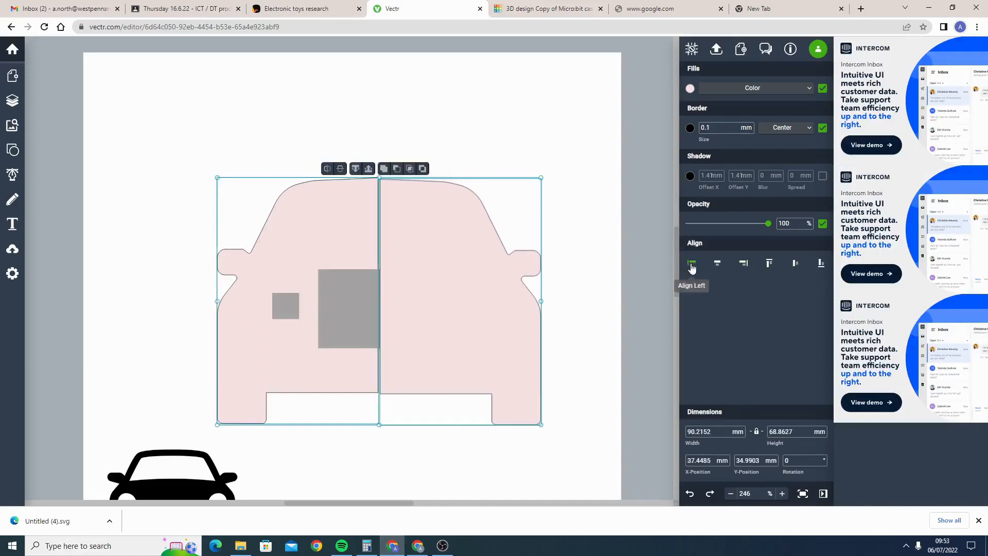
left_click(796, 266)
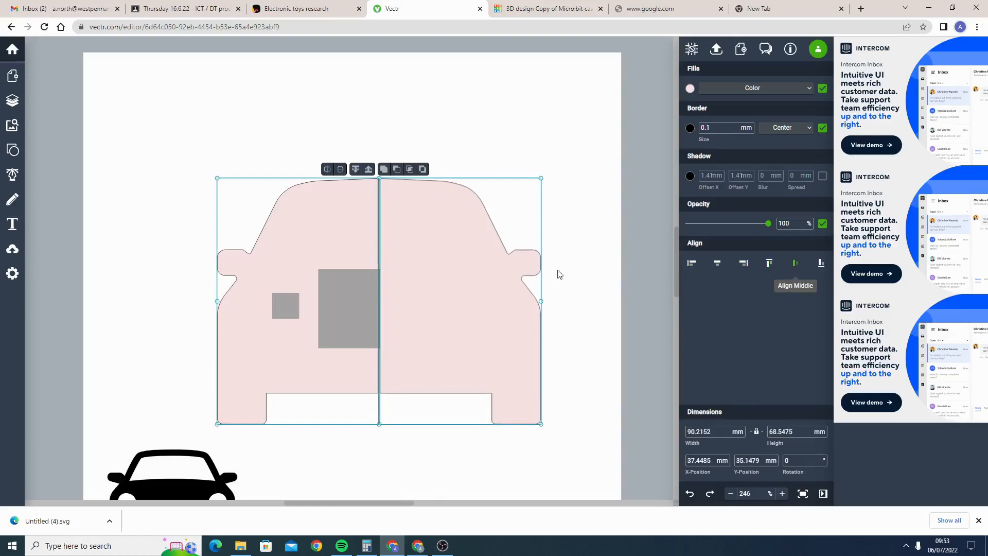
left_click(432, 150)
- Nudge the mirrored half towards the original until their straight edges meet and the gap along the centre closes
left_click(412, 200)
scroll(382, 194, "up", 5)
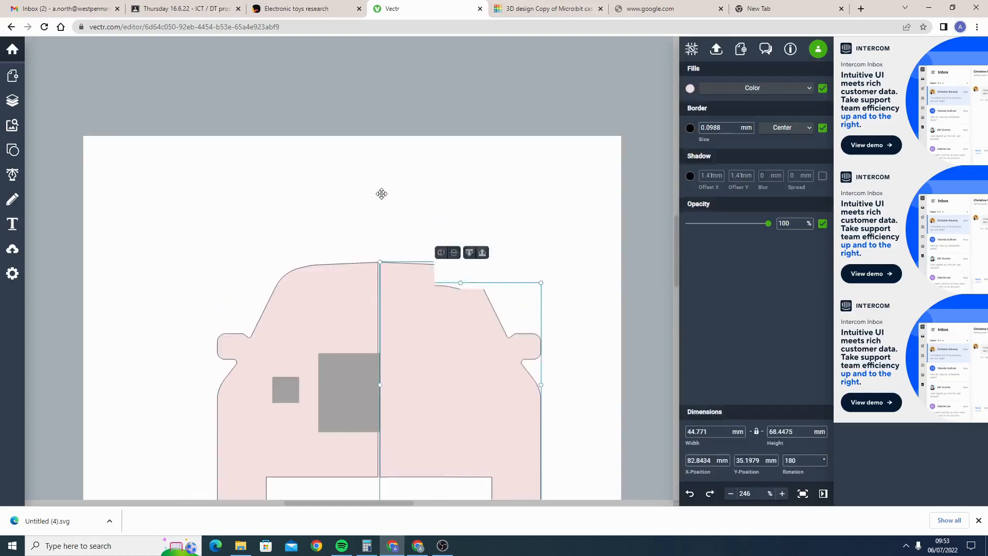
scroll(483, 283, "down", 3)
left_click(784, 497)
left_click(784, 496)
left_click(783, 497)
left_click(784, 497)
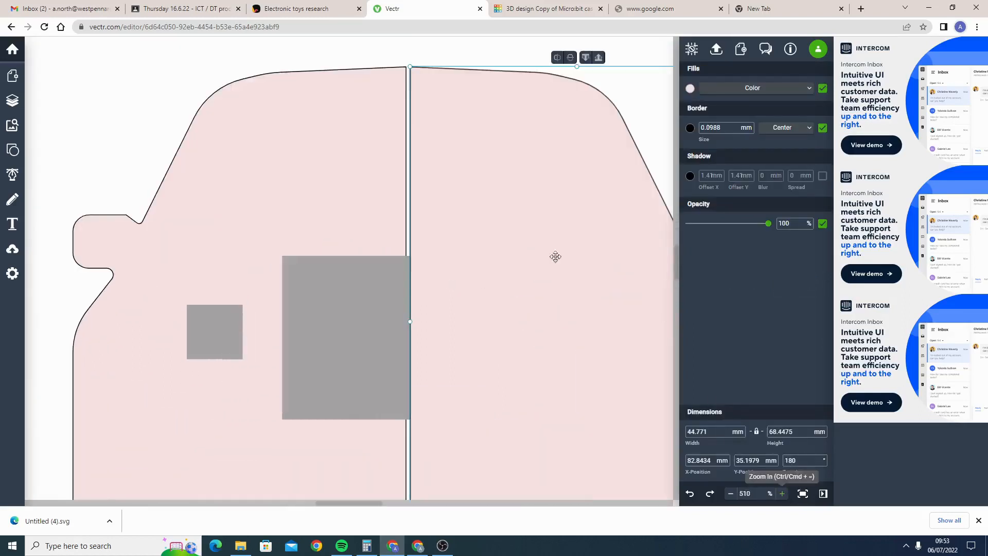
left_click(409, 50)
left_click(452, 90)
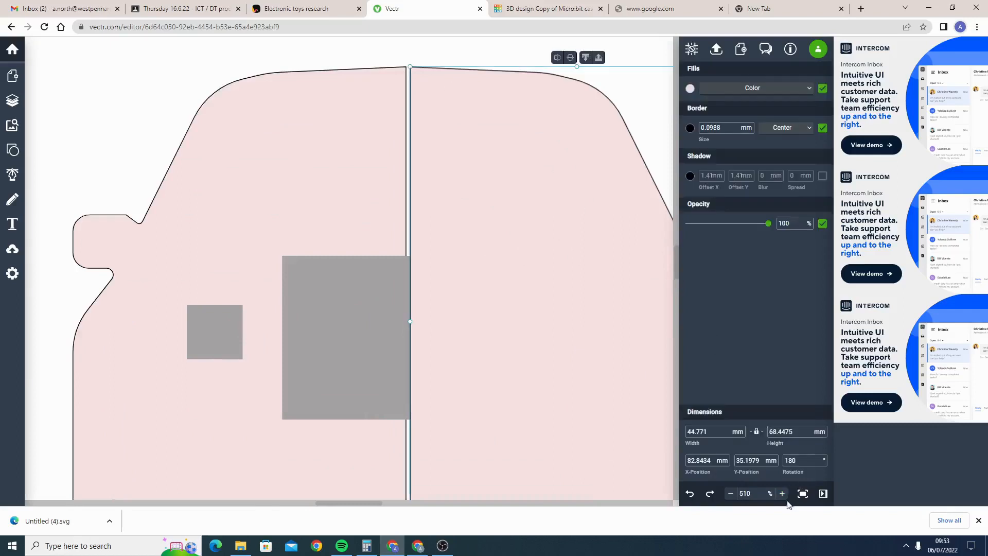
left_click(783, 496)
left_click(783, 496)
key("Left")
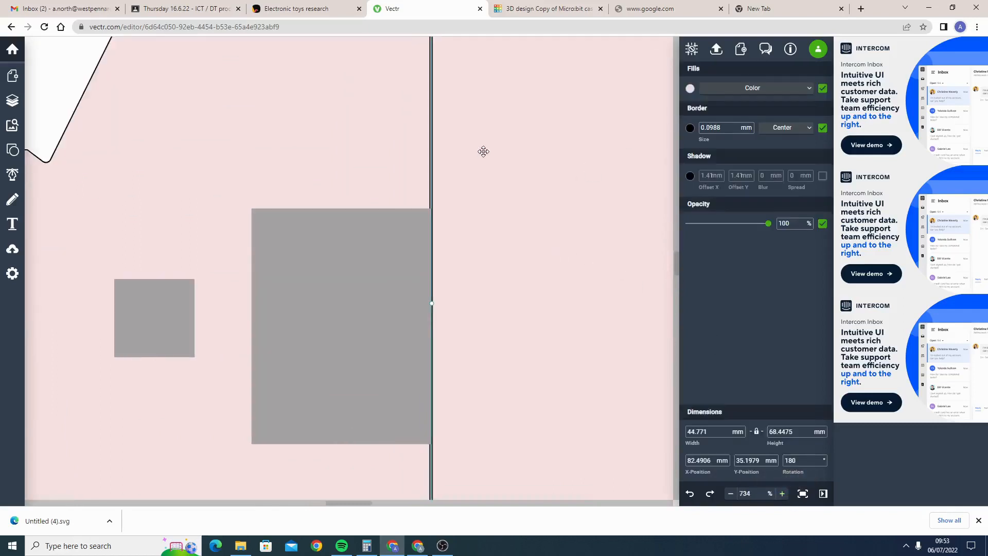
scroll(484, 150, "up", 2)
scroll(492, 176, "up", 3)
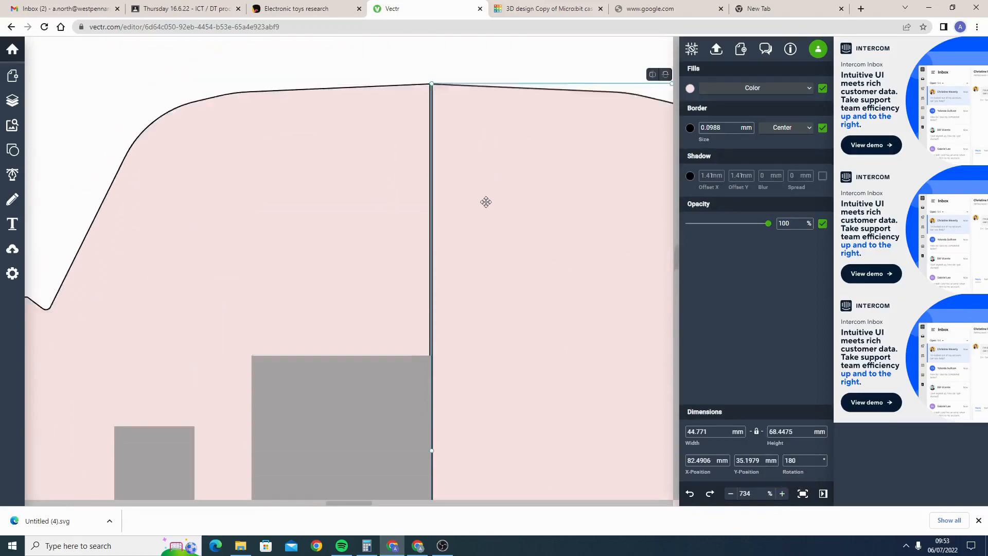
key("Left")
left_click(484, 97)
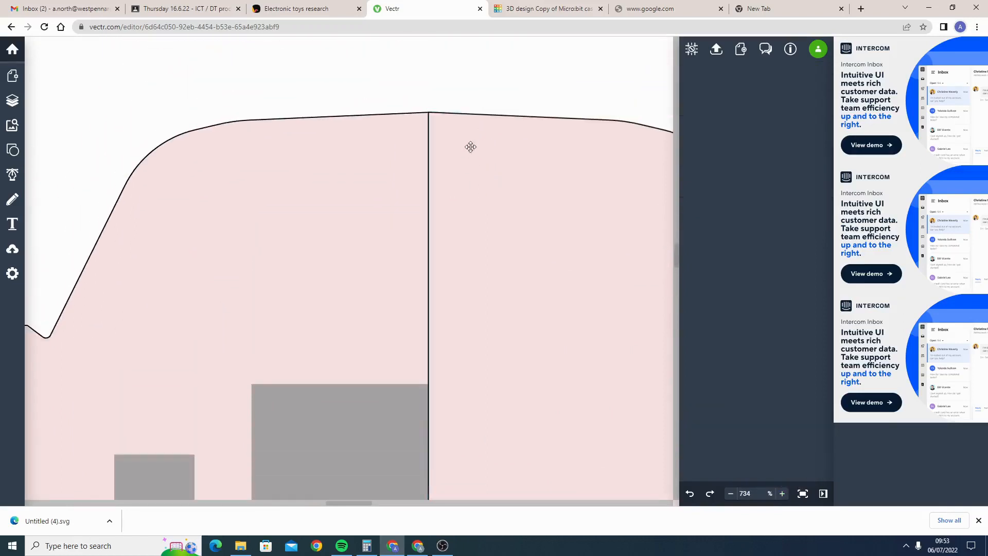
- Check the join from roof to underside and shift the mirrored half slightly outward at the centre line
scroll(474, 331, "down", 4)
scroll(468, 380, "down", 2)
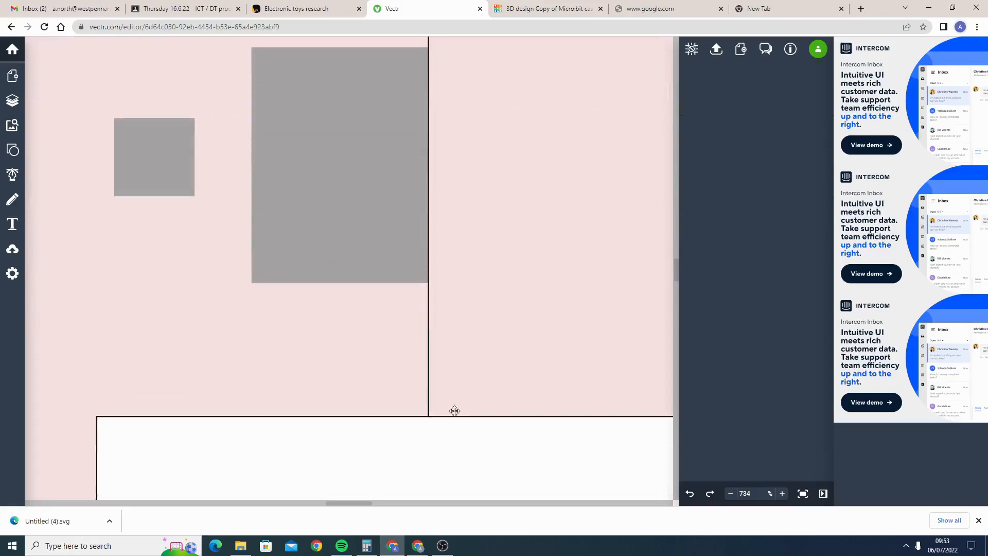
left_click(420, 441)
scroll(477, 278, "up", 3)
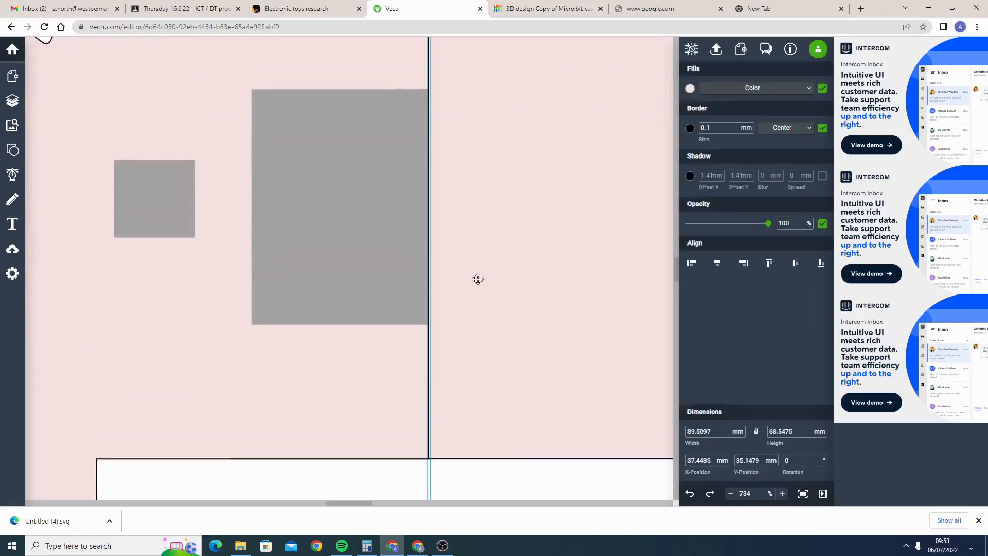
scroll(452, 223, "up", 4)
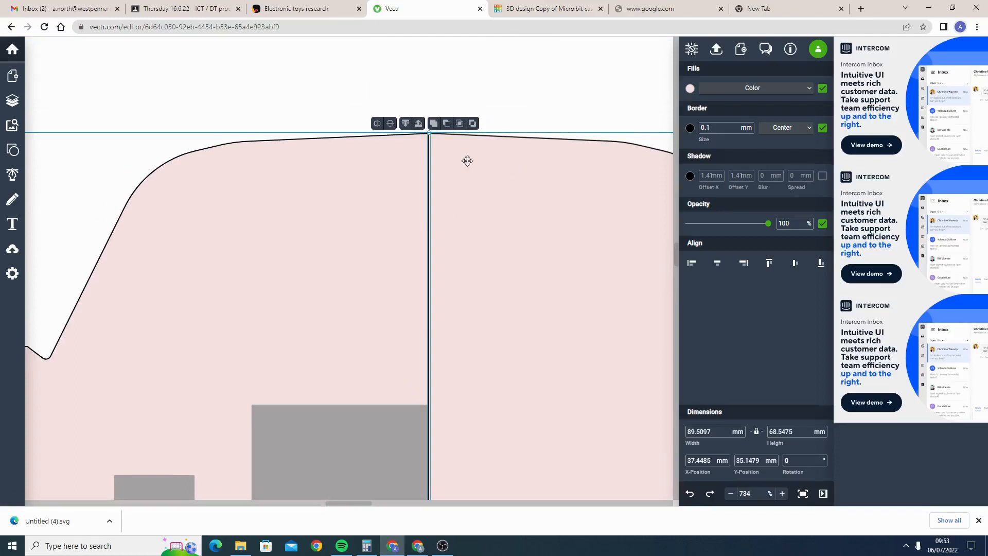
left_click(483, 109)
left_click(453, 171)
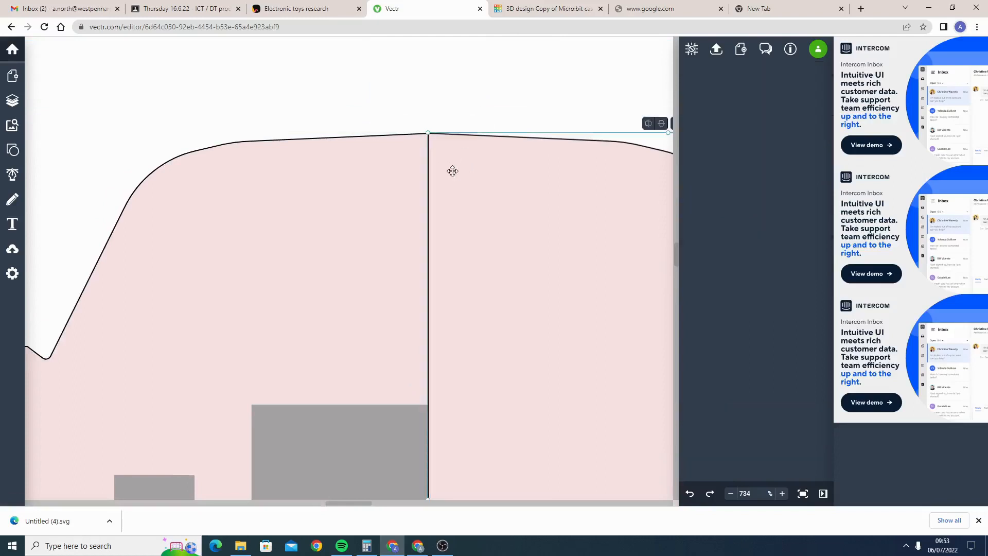
left_click_drag(452, 170, 454, 170)
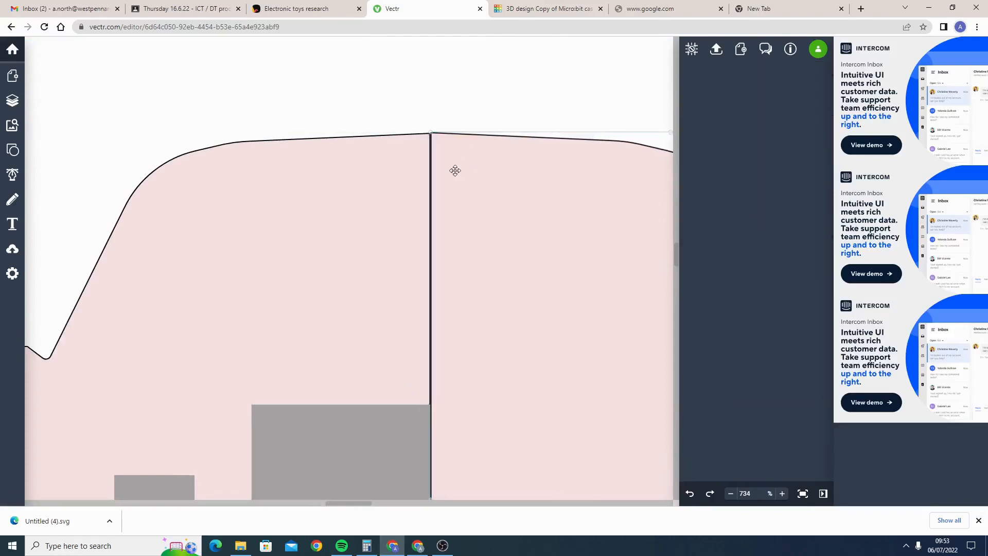
- Align both car halves by their middles again and unite them into a single shape
left_click_drag(371, 106, 555, 193)
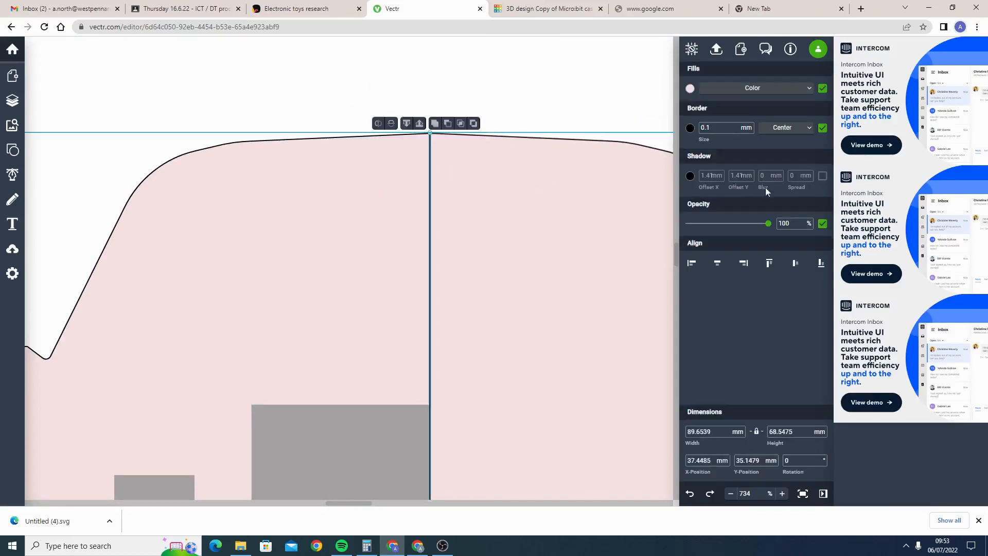
left_click(795, 265)
left_click_drag(358, 93, 484, 188)
scroll(480, 246, "down", 3)
scroll(461, 407, "down", 2)
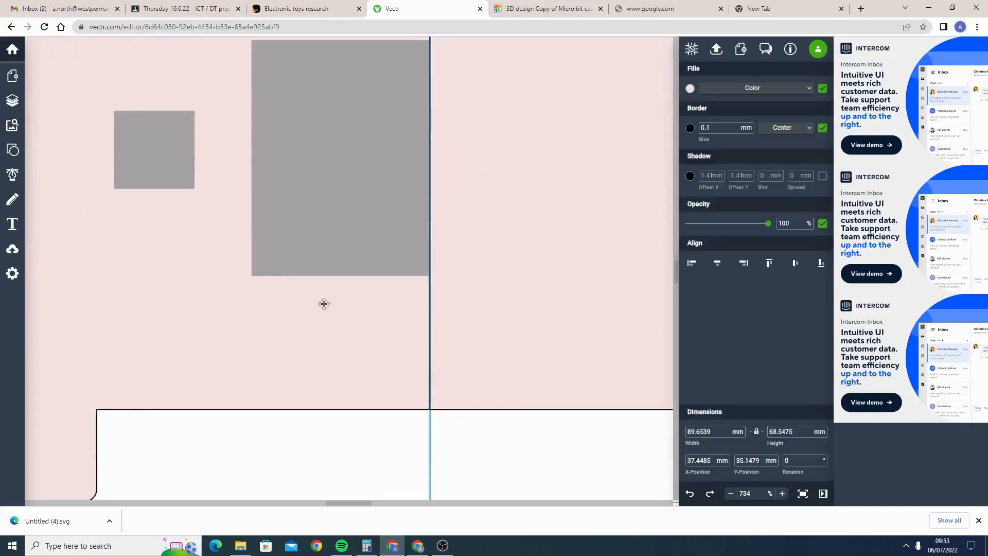
scroll(436, 147, "up", 10)
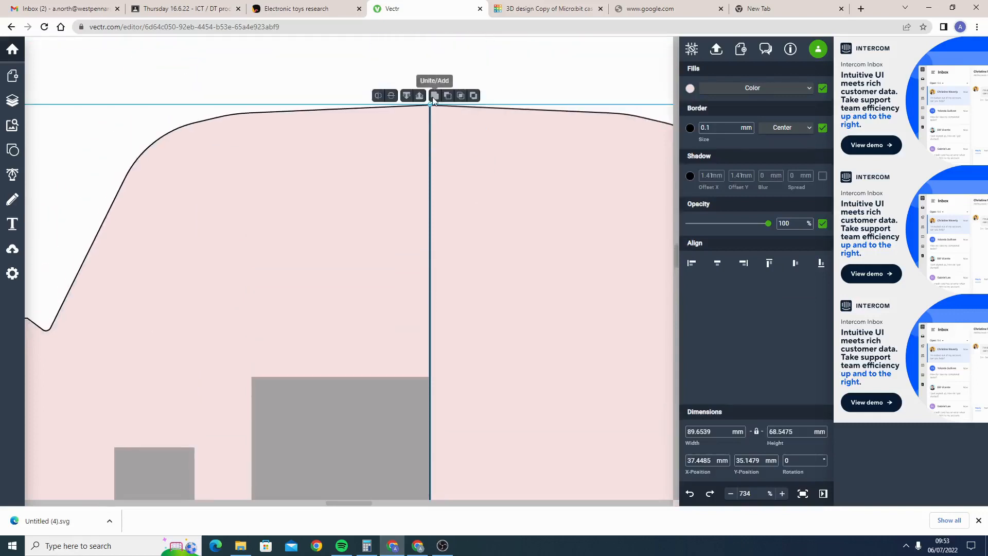
left_click(435, 95)
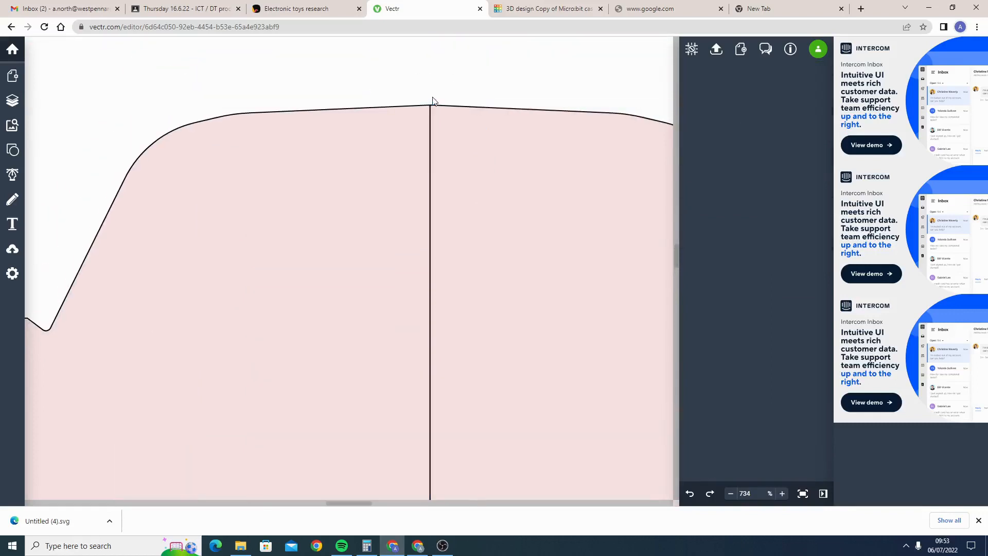
- Examine the united car shape along its centre line, from the roof to the lower edge
left_click(423, 162)
scroll(426, 170, "down", 7)
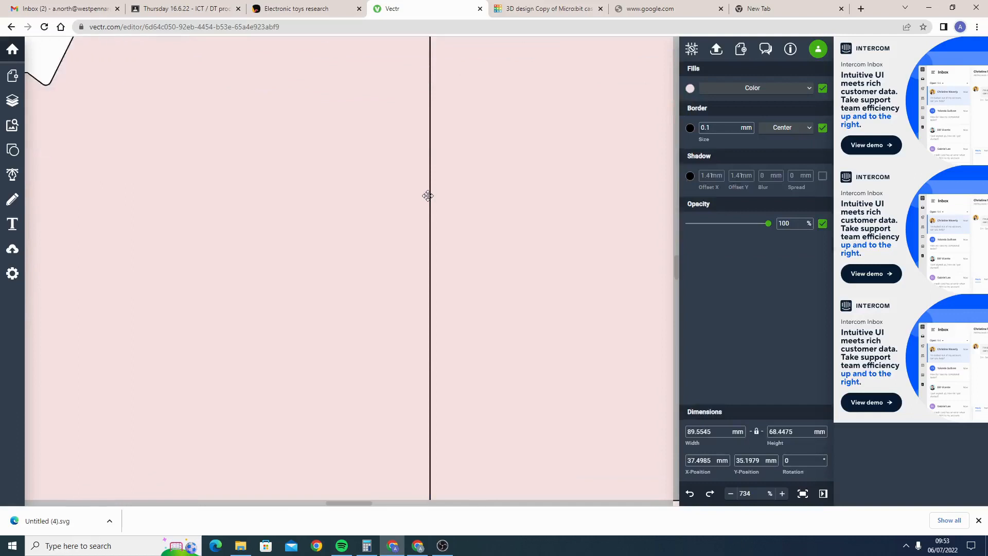
scroll(428, 196, "down", 4)
scroll(431, 309, "down", 3)
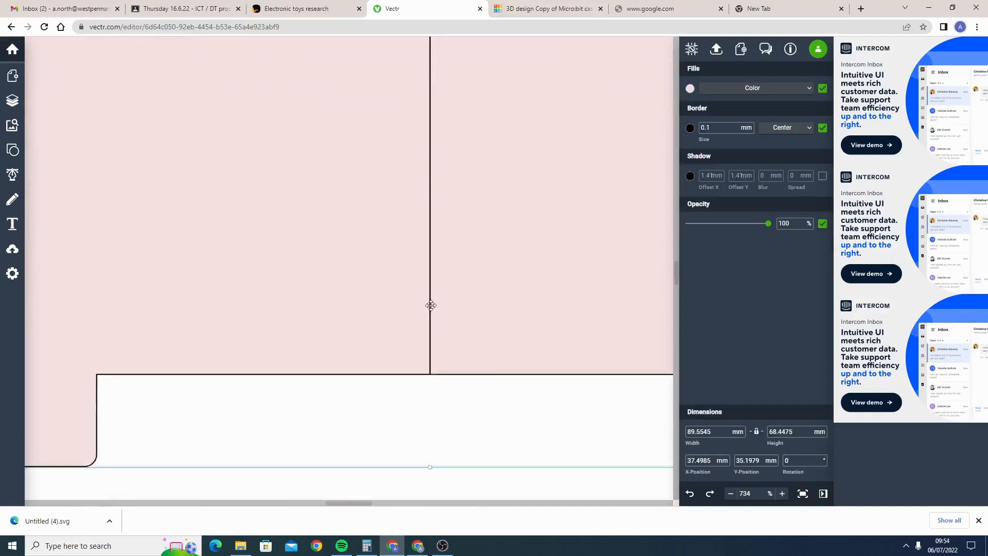
scroll(431, 283, "up", 5)
scroll(432, 284, "up", 15)
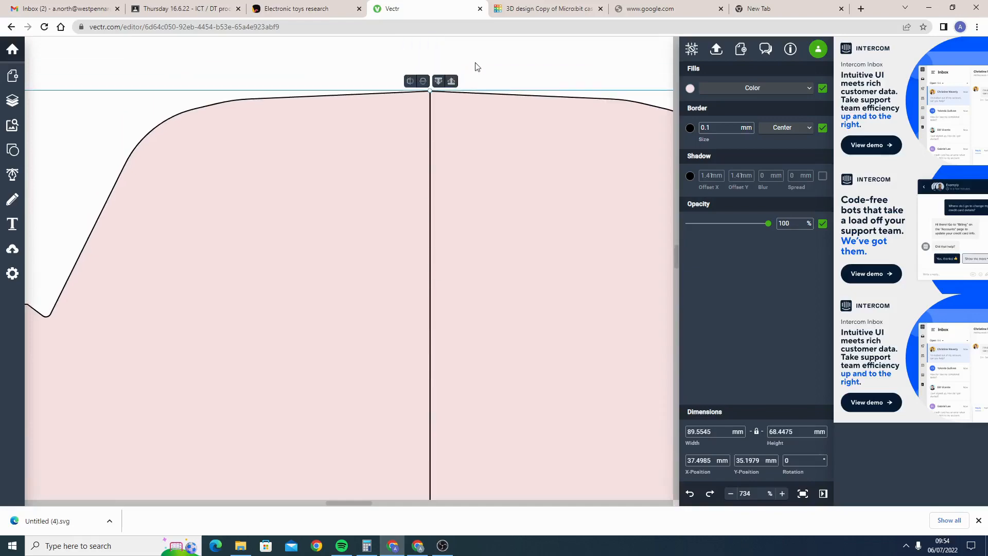
left_click(478, 74)
- Export only the selected car shape as an SVG in millimetres and download it
left_click(451, 149)
scroll(448, 150, "down", 4)
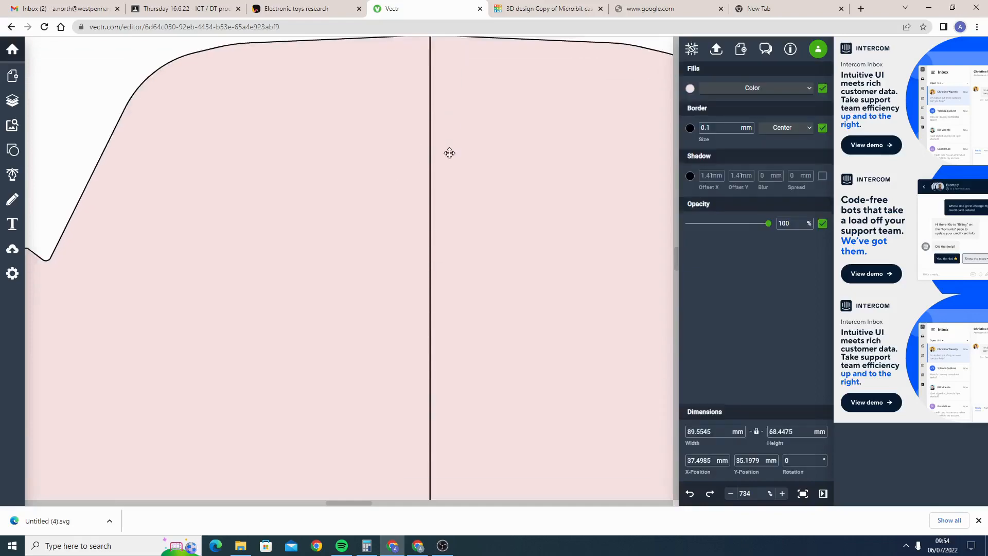
left_click(716, 50)
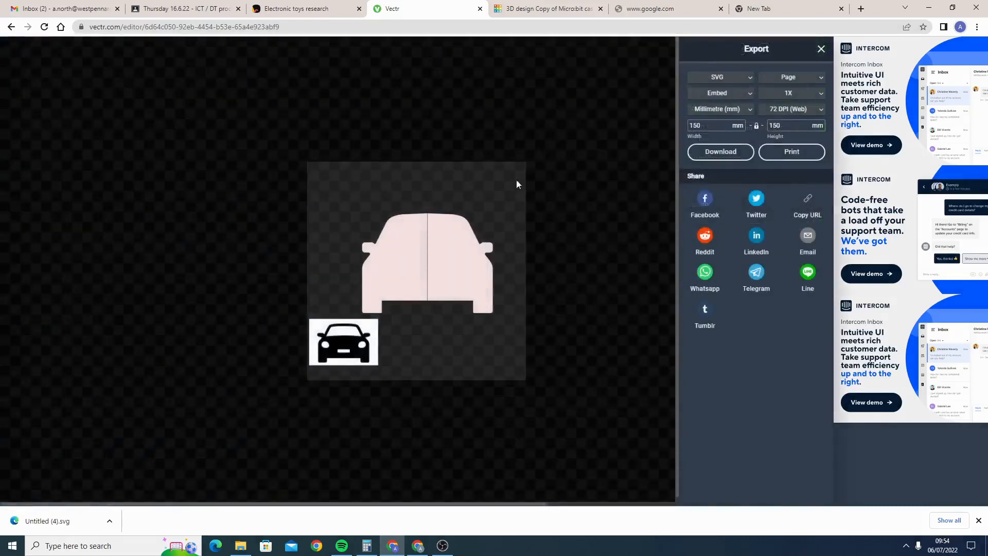
left_click(788, 82)
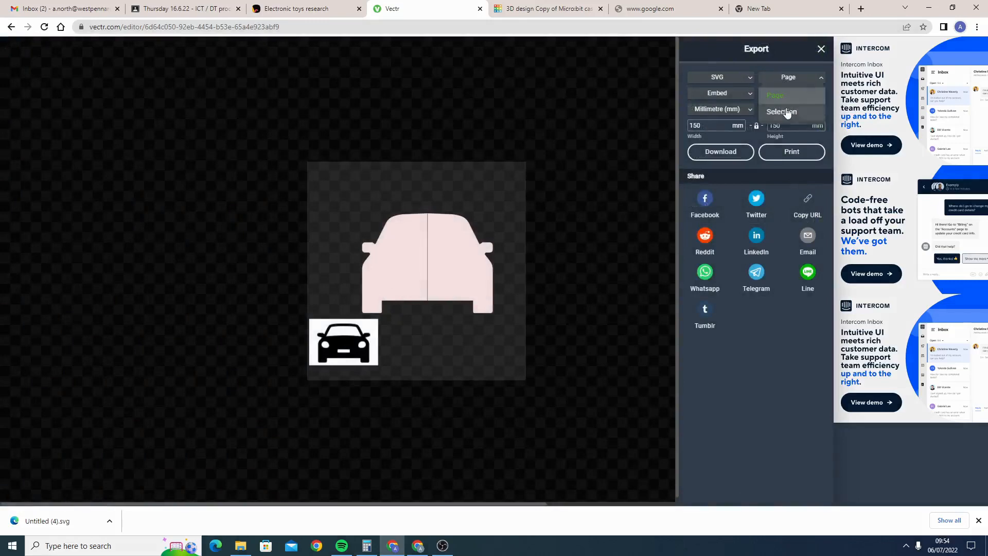
left_click(788, 111)
left_click(726, 177)
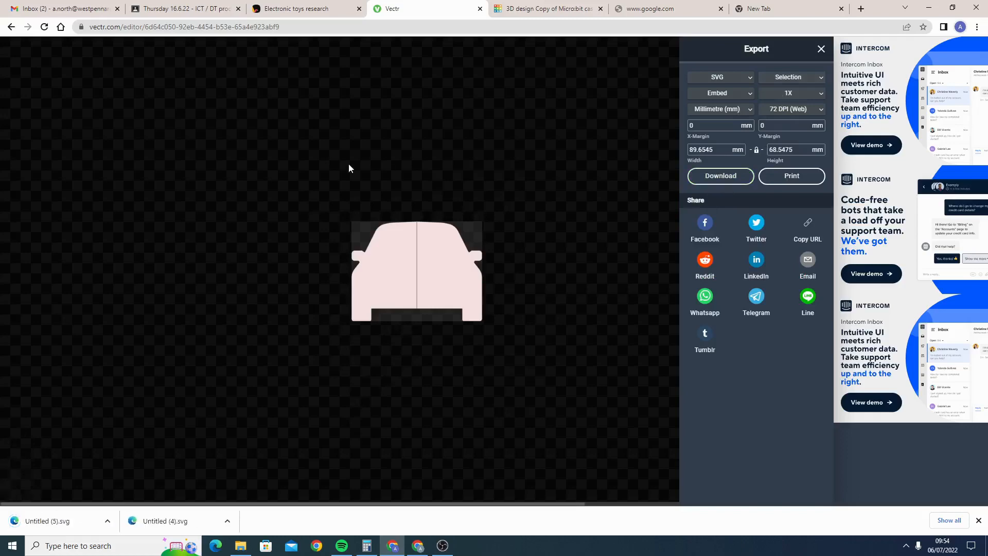
- Switch to Tinkercad, import Untitled (5).svg at 100% scale centred on the artboard, and inspect the resulting car shape
left_click(538, 8)
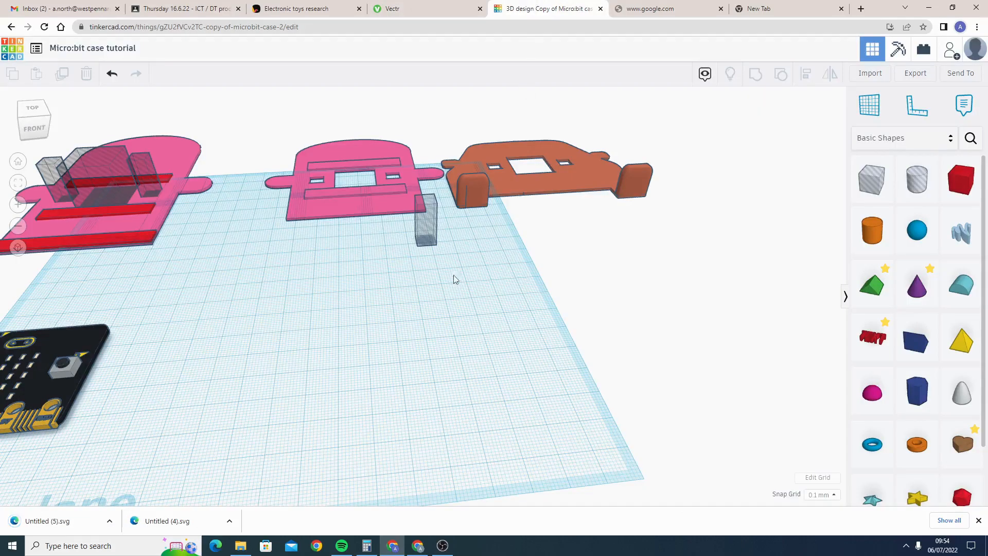
left_click(870, 73)
left_click_drag(93, 509, 423, 253)
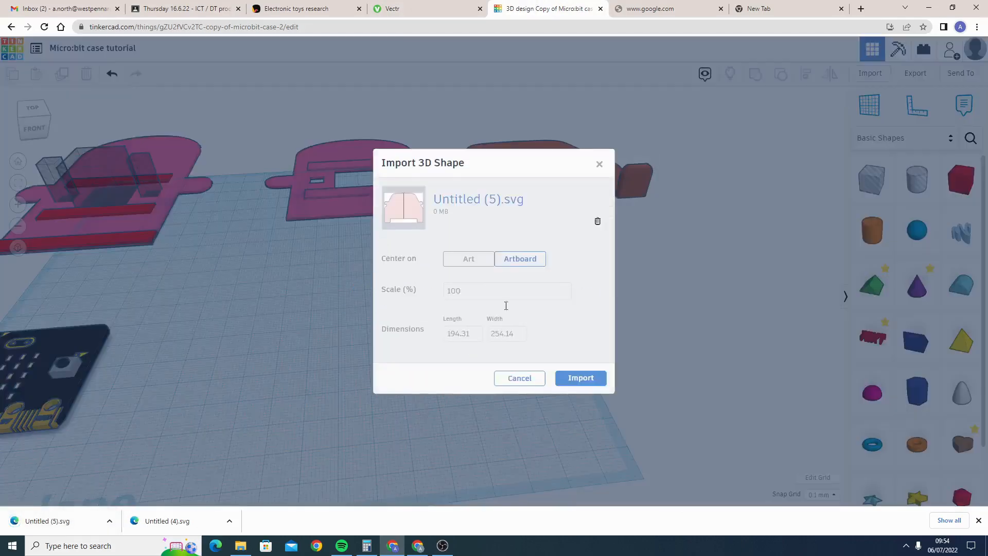
left_click(581, 379)
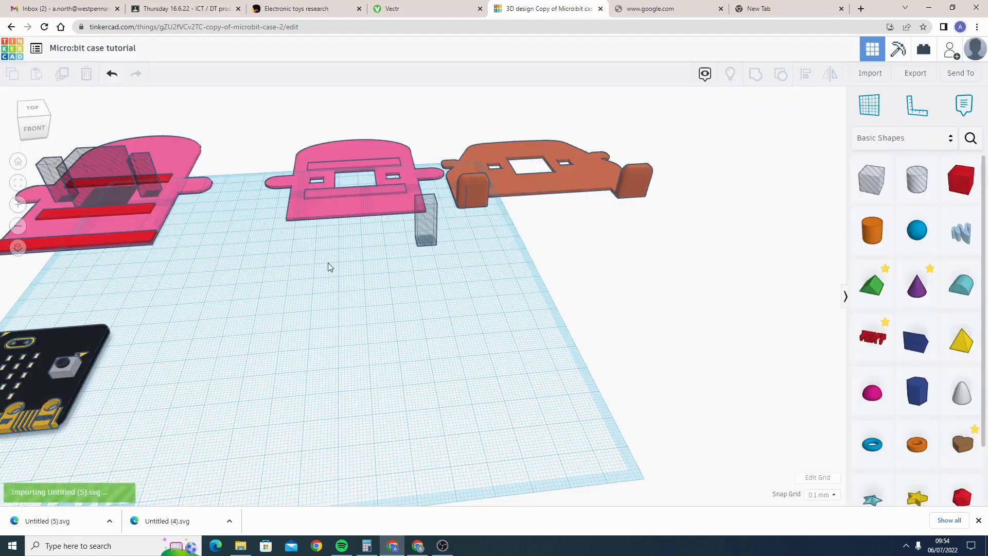
scroll(327, 267, "down", 3)
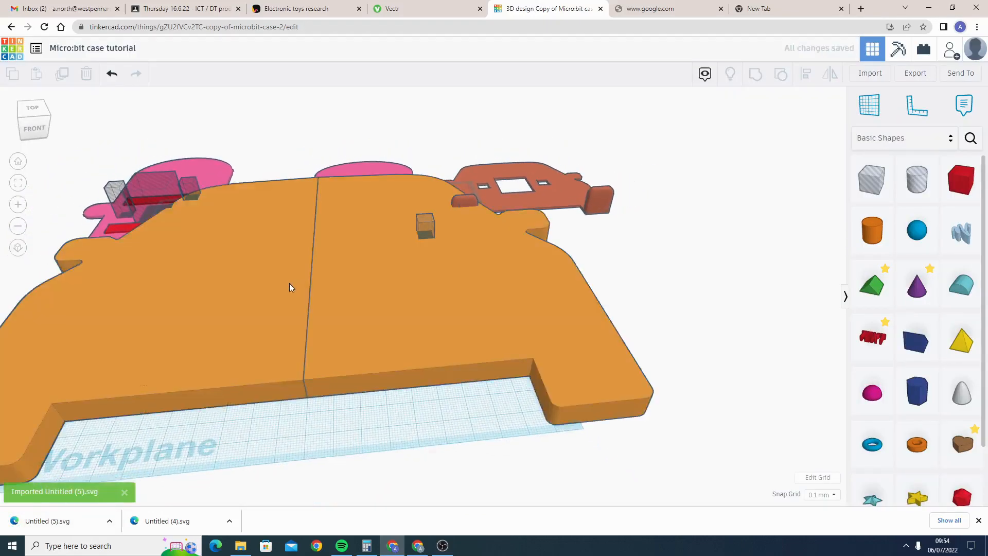
scroll(341, 327, "up", 6)
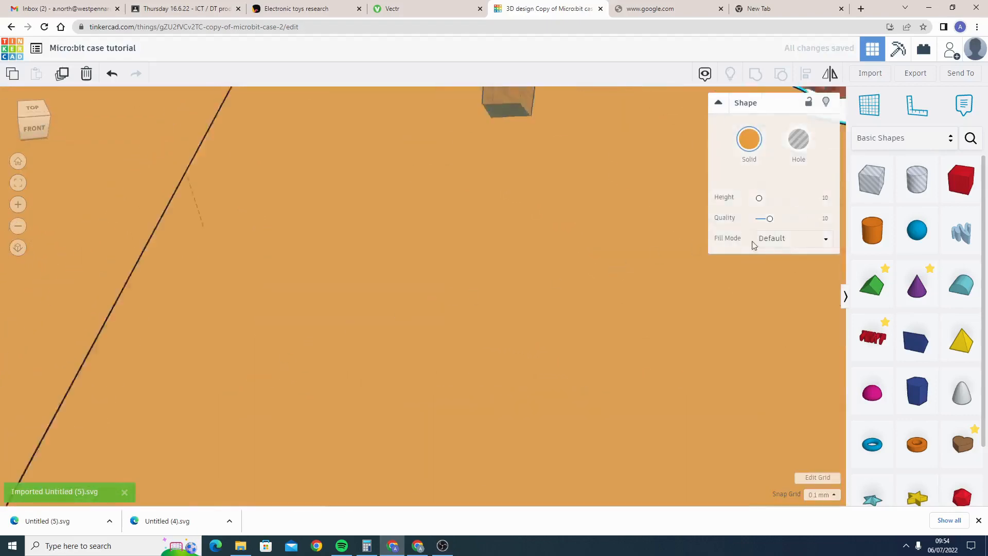
right_click_drag(484, 301, 291, 288)
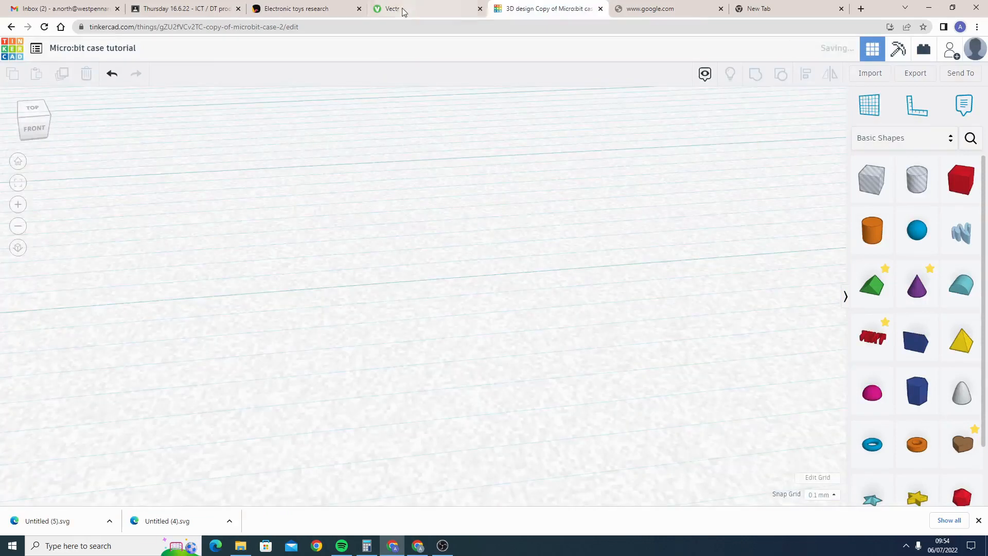
- Switch back to Vectr and leave the export view to return to the car drawing
left_click(411, 8)
left_click(821, 49)
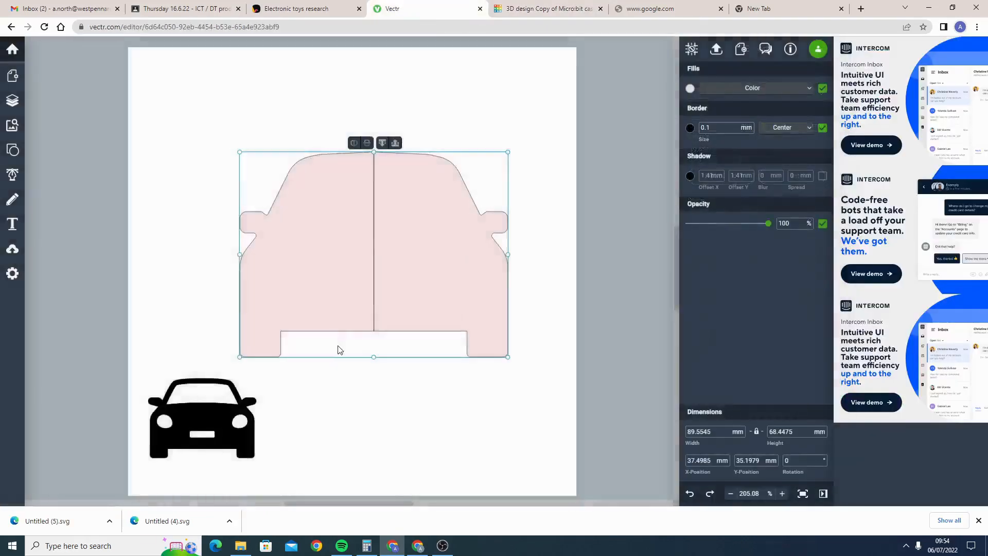
- Undo the union of the two mirrored car halves and clear the selection
scroll(371, 309, "up", 2)
left_click(381, 300)
scroll(384, 296, "up", 2)
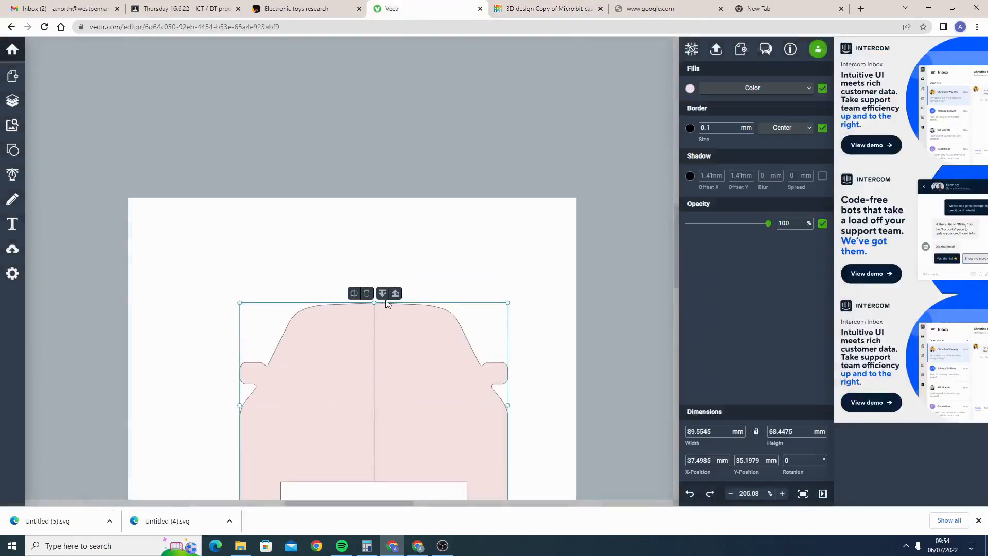
scroll(413, 363, "down", 3)
right_click(411, 287)
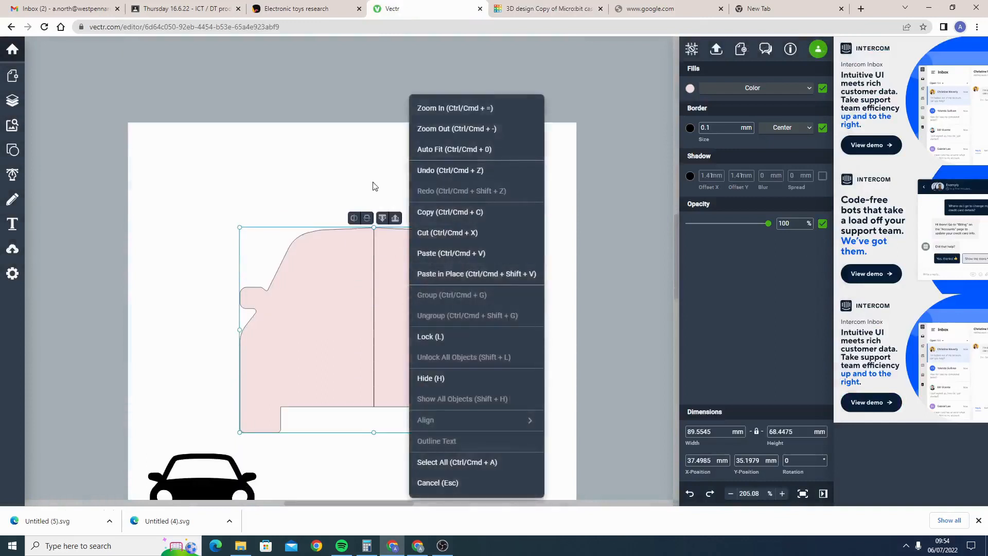
key("Escape")
left_click(392, 255)
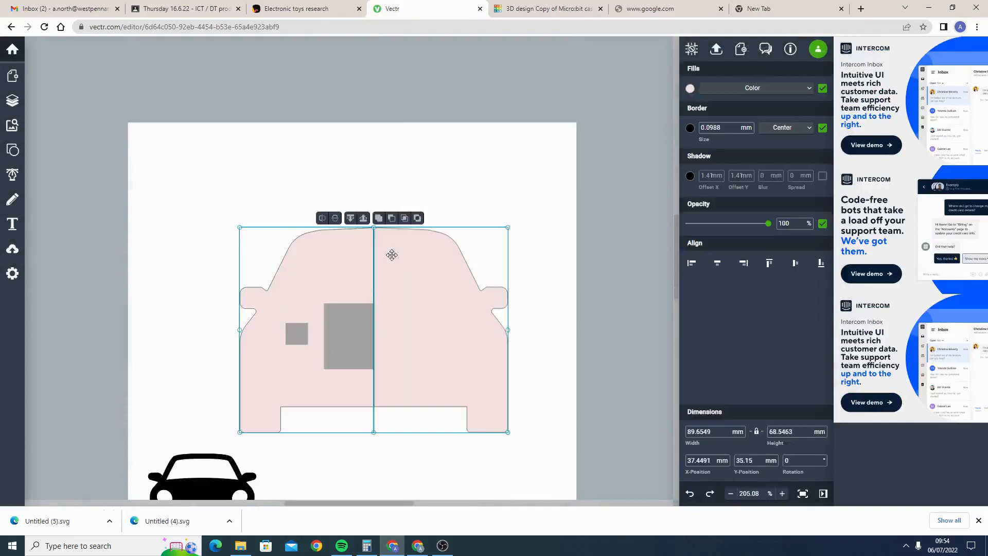
left_click(399, 203)
scroll(399, 324, "up", 2)
scroll(400, 324, "down", 2)
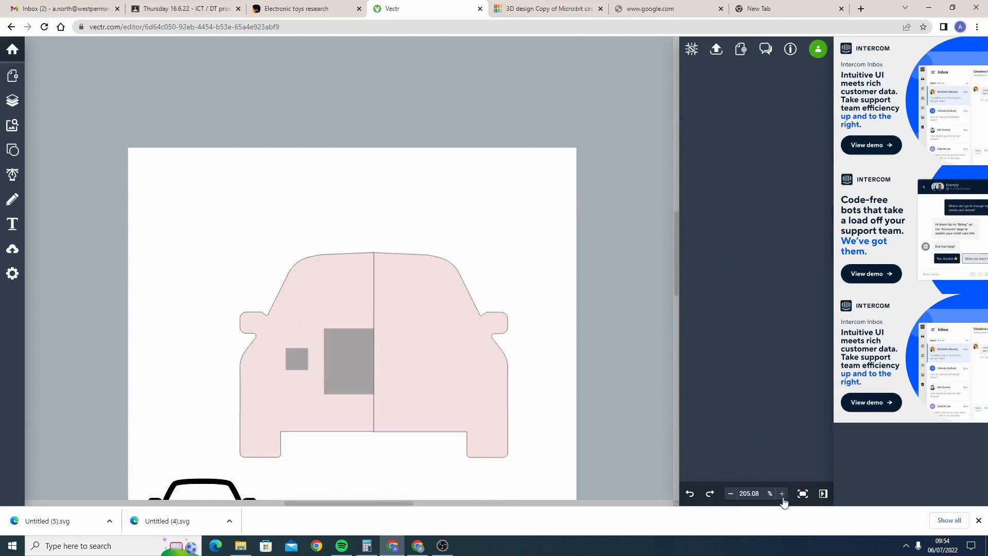
- Move the mirrored right half slightly left at the roof so it overlaps the left half along the centre line
left_click(782, 494)
left_click(783, 494)
left_click(783, 494)
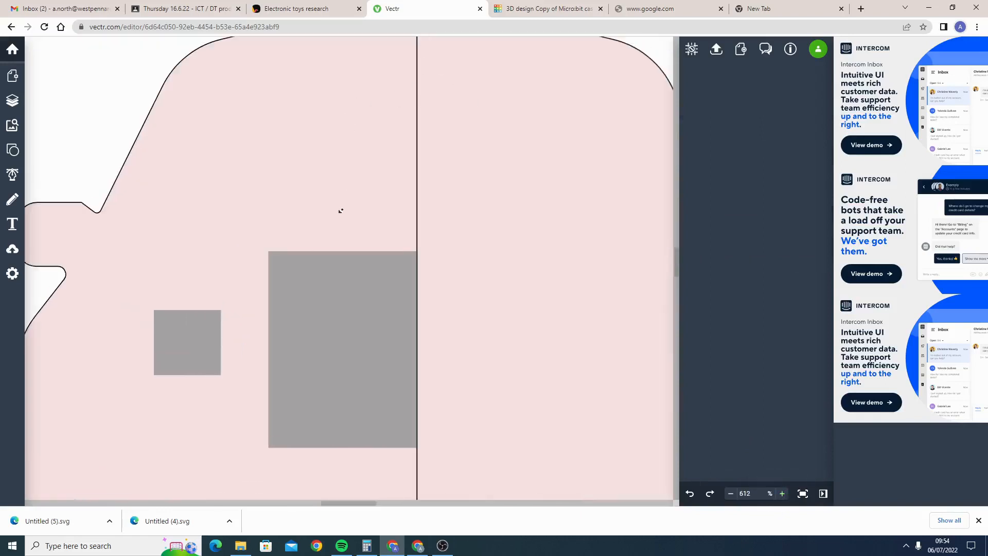
left_click_drag(304, 168, 307, 278)
key("ctrl+z")
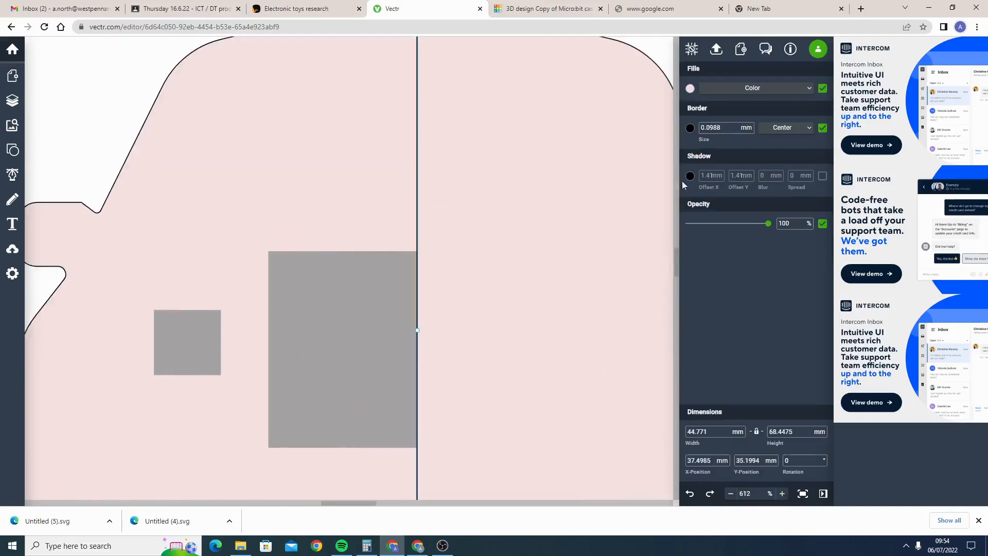
left_click_drag(676, 274, 672, 255)
left_click(463, 281)
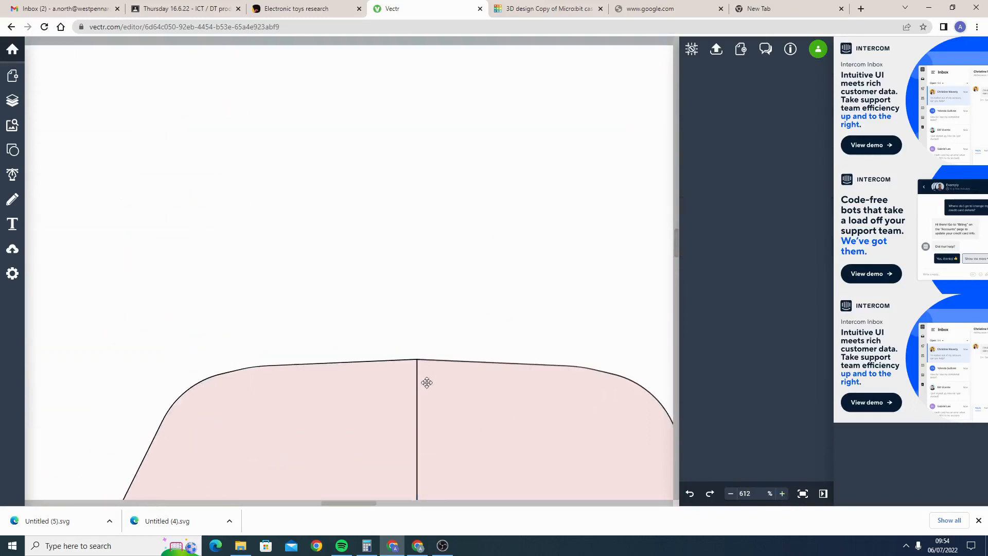
left_click(428, 382)
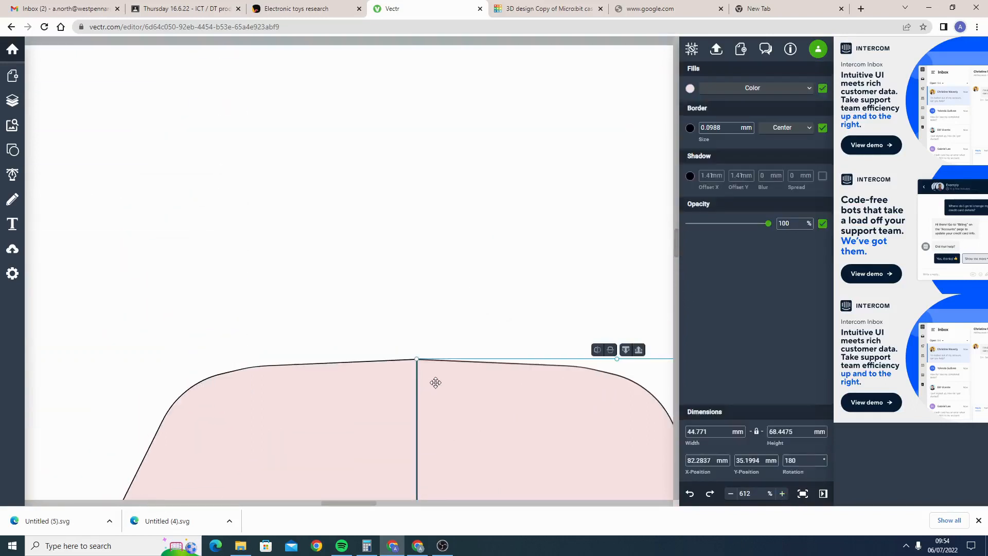
left_click_drag(436, 383, 432, 381)
- Align the two car halves by their vertical centres, unite them, and inspect the shape from roof to lower edge
left_click_drag(357, 318, 503, 416)
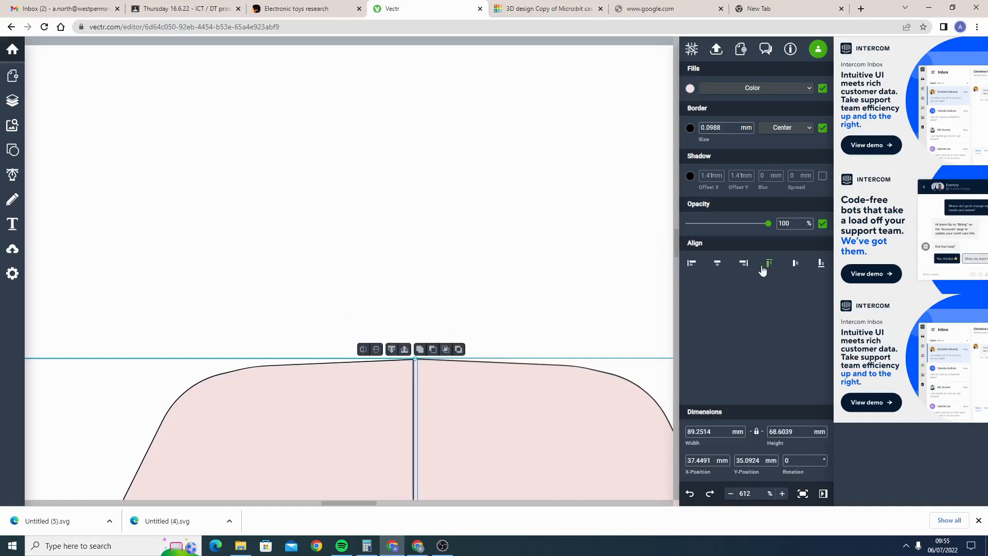
left_click(795, 265)
left_click_drag(328, 294, 474, 422)
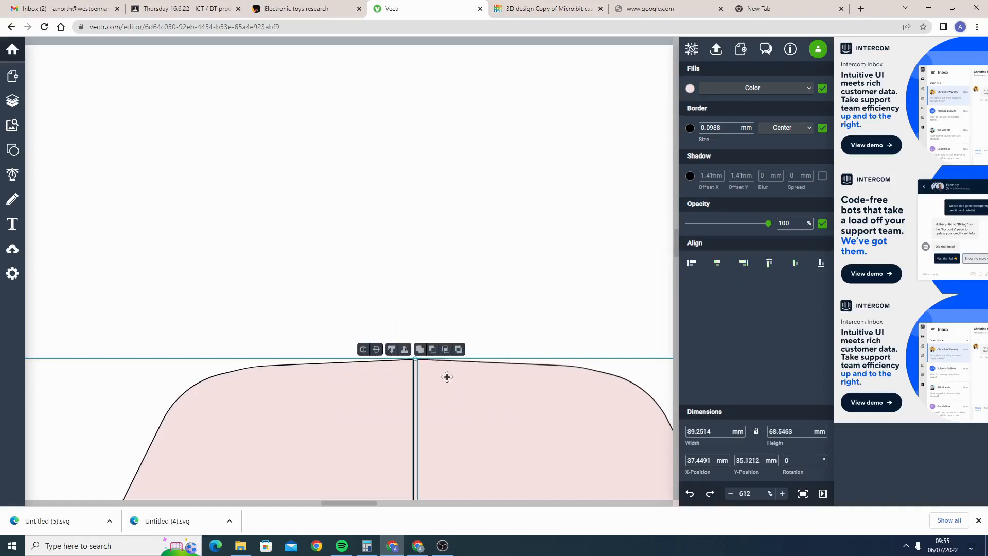
left_click(420, 351)
scroll(525, 390, "down", 5)
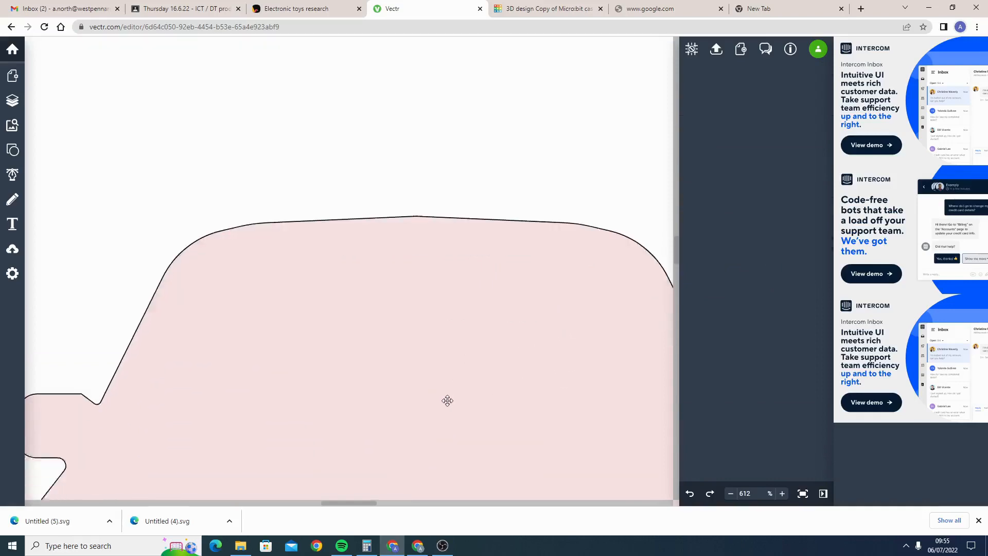
scroll(447, 401, "down", 5)
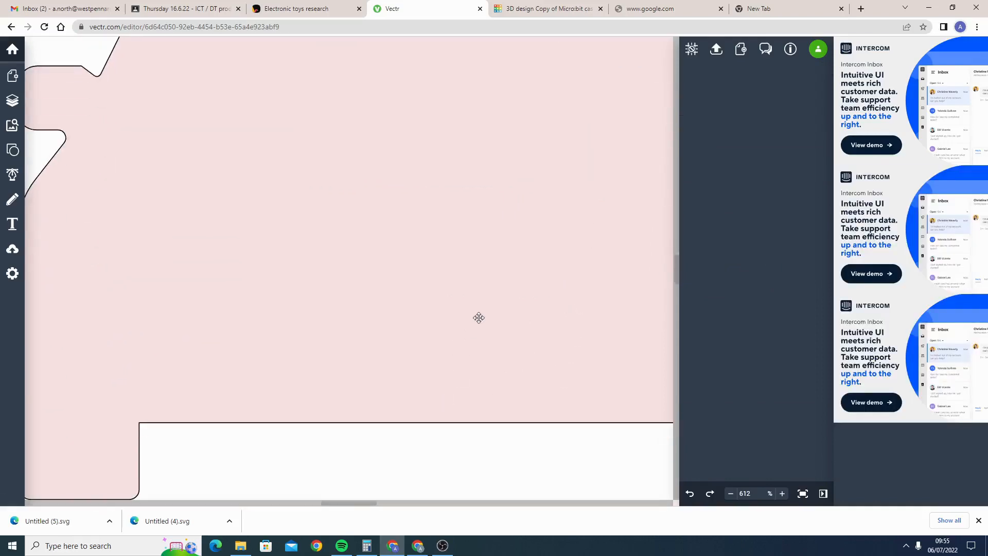
- Export only the selected united car shape as an SVG in millimetres and download it
left_click(598, 224)
left_click(712, 60)
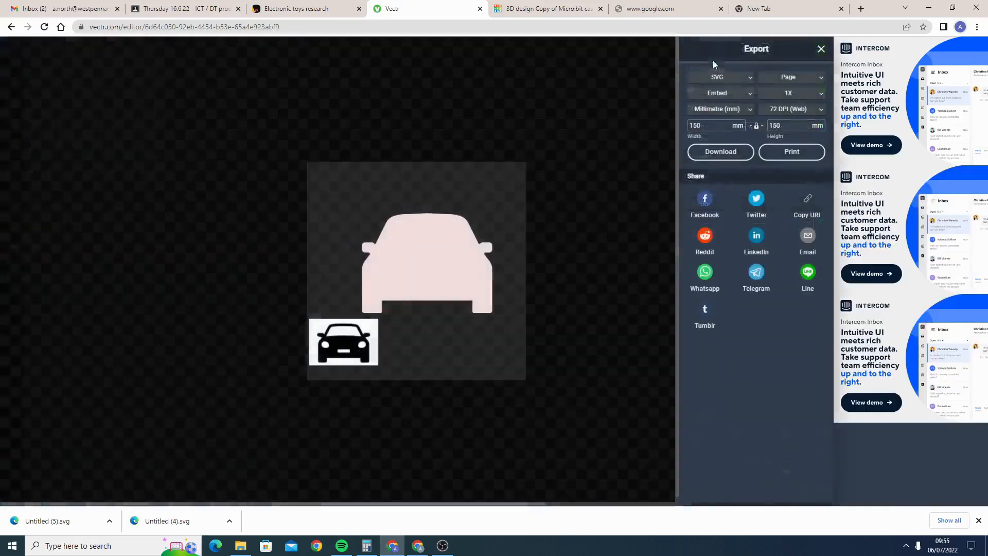
left_click(788, 77)
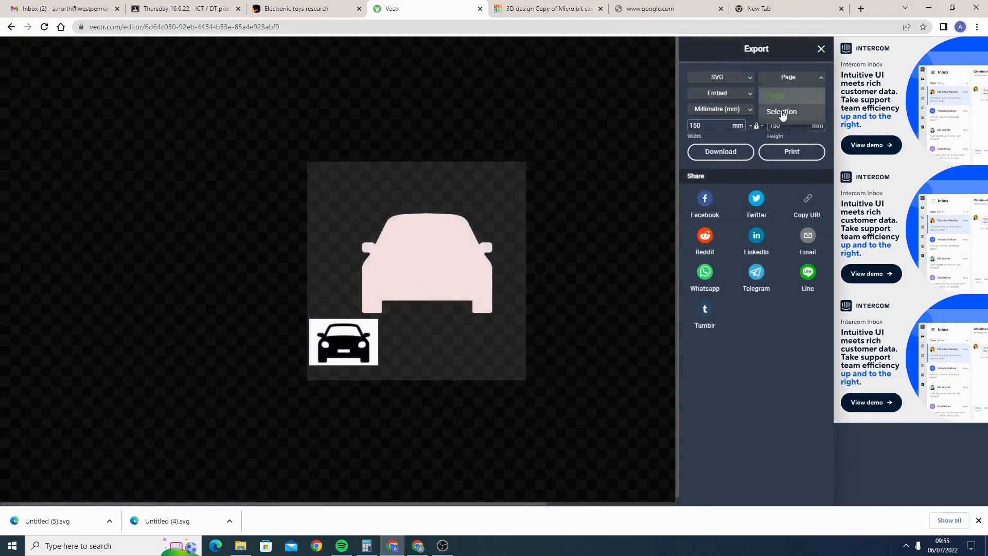
left_click(772, 115)
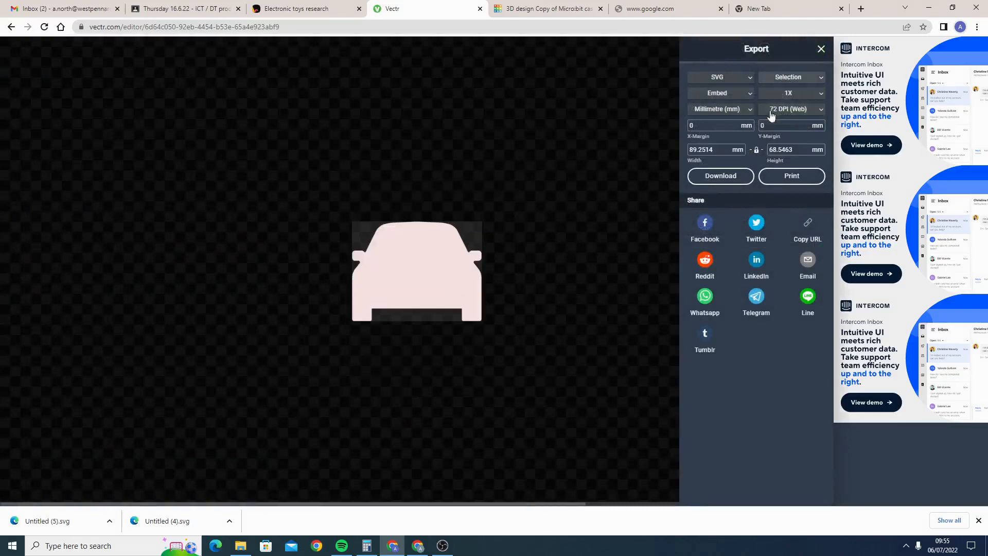
left_click(728, 185)
- Switch to Tinkercad and import Untitled (6).svg at 100% scale, centred on the artboard
left_click(566, 5)
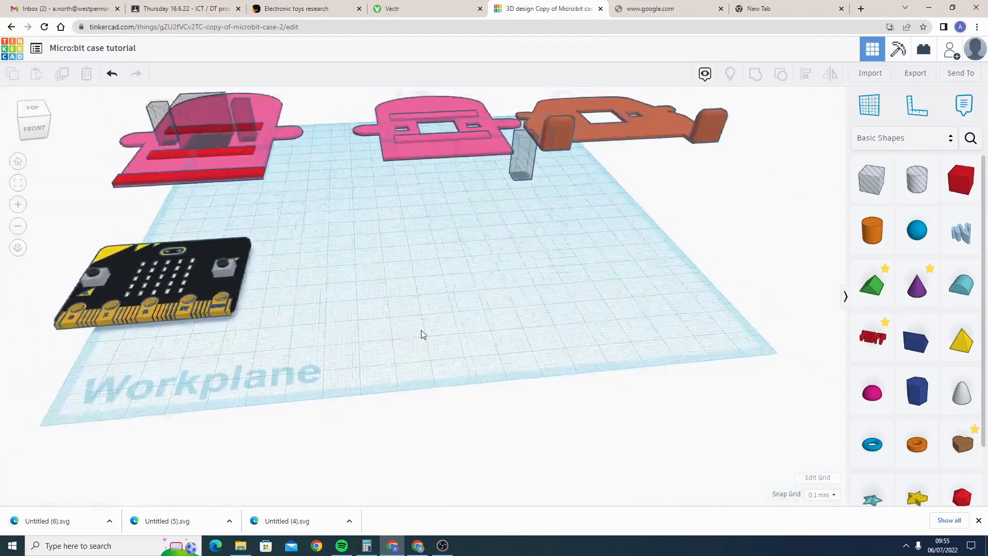
left_click(870, 72)
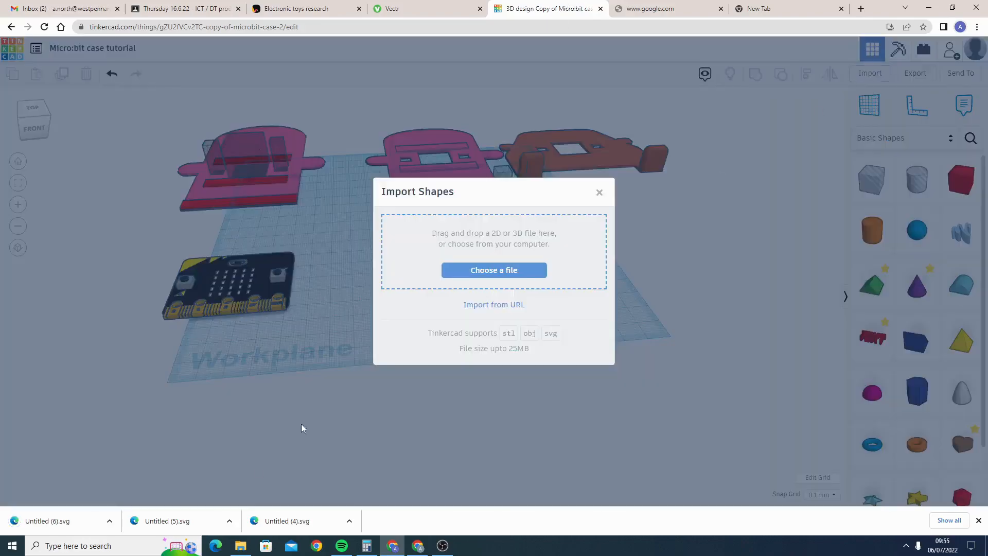
left_click_drag(98, 524, 474, 223)
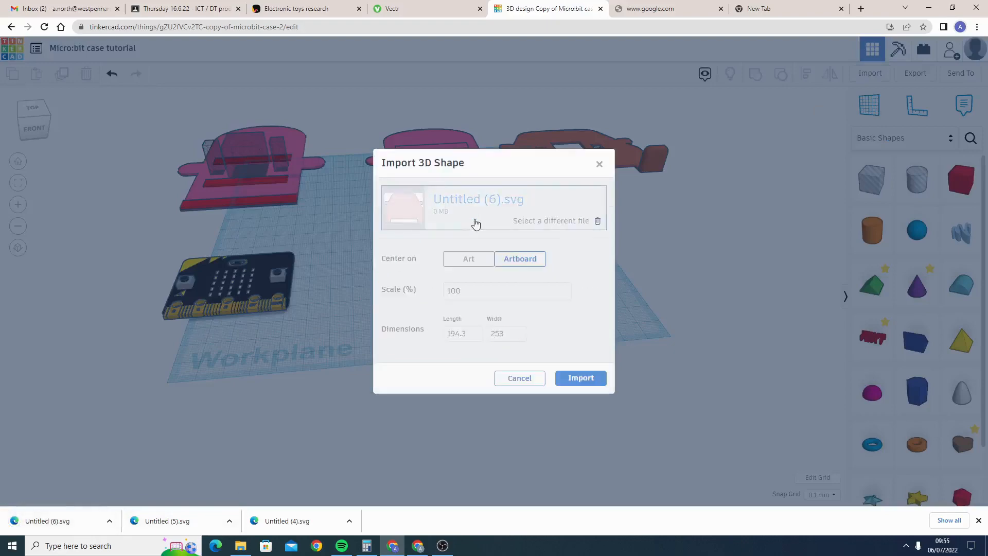
left_click(582, 378)
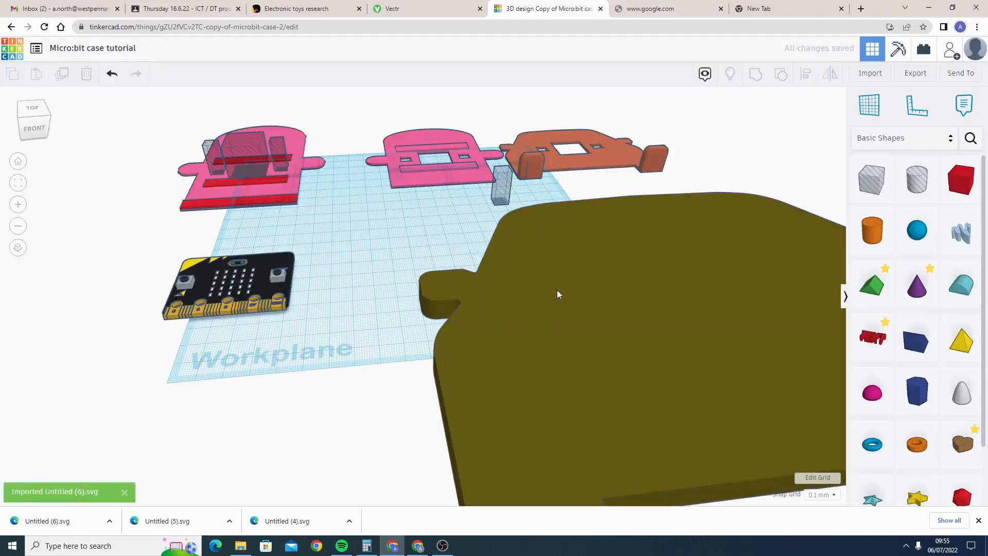
- Recolour the imported car shape with the light green preset
left_click(577, 295)
left_click(749, 139)
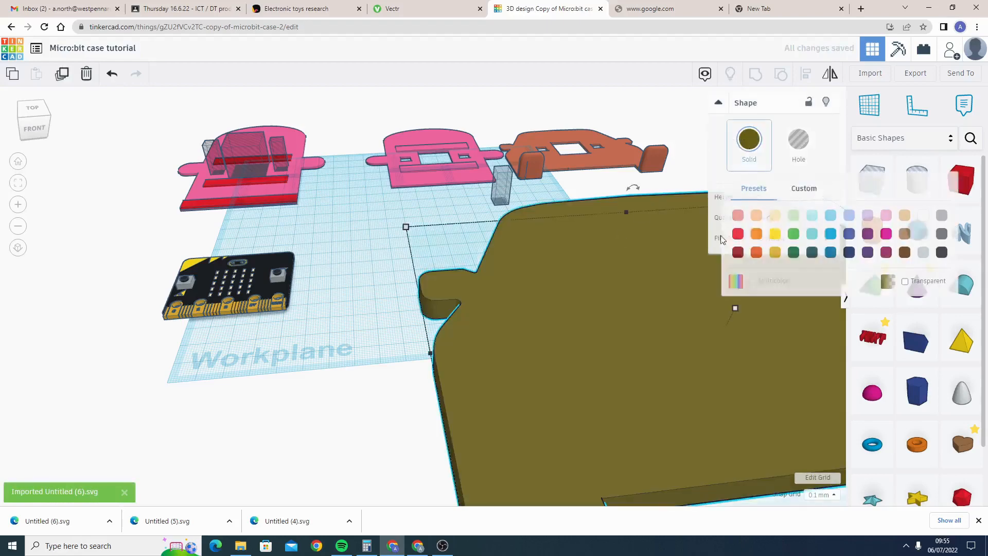
left_click(794, 222)
- Scale the car shape down proportionally to about 120.5 by 92.5 mm and place it on the workplane beside the micro:bit
scroll(409, 271, "up", 3)
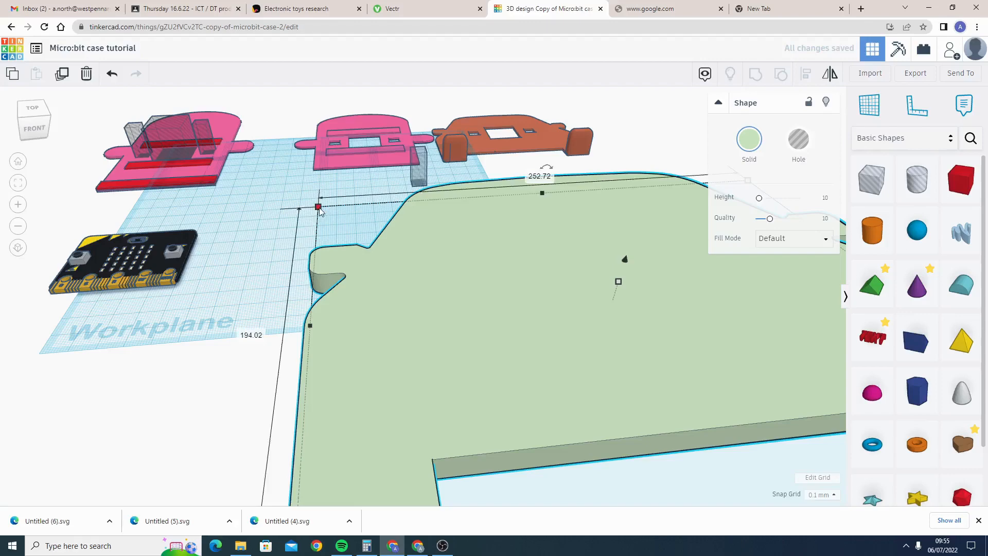
scroll(420, 304, "down", 2)
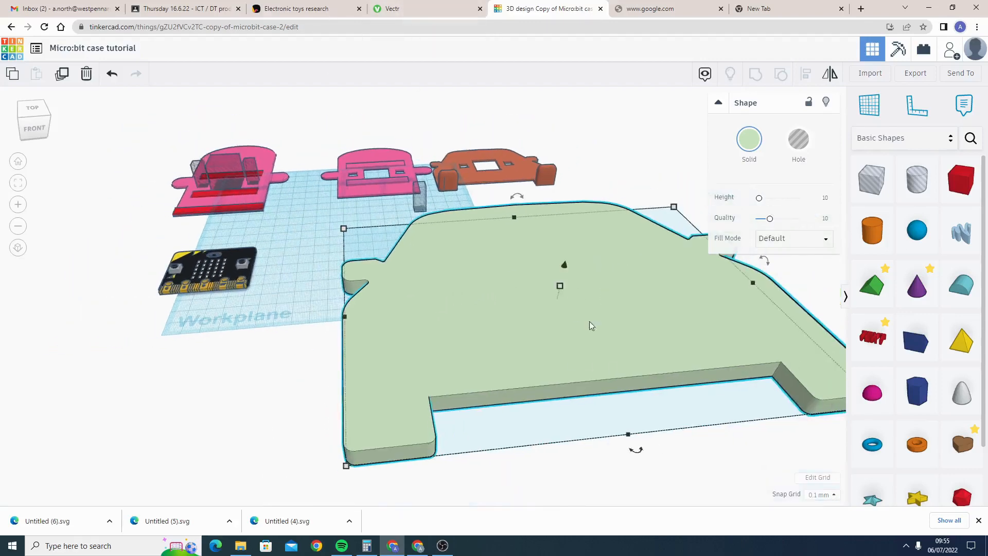
left_click_drag(590, 324, 449, 330)
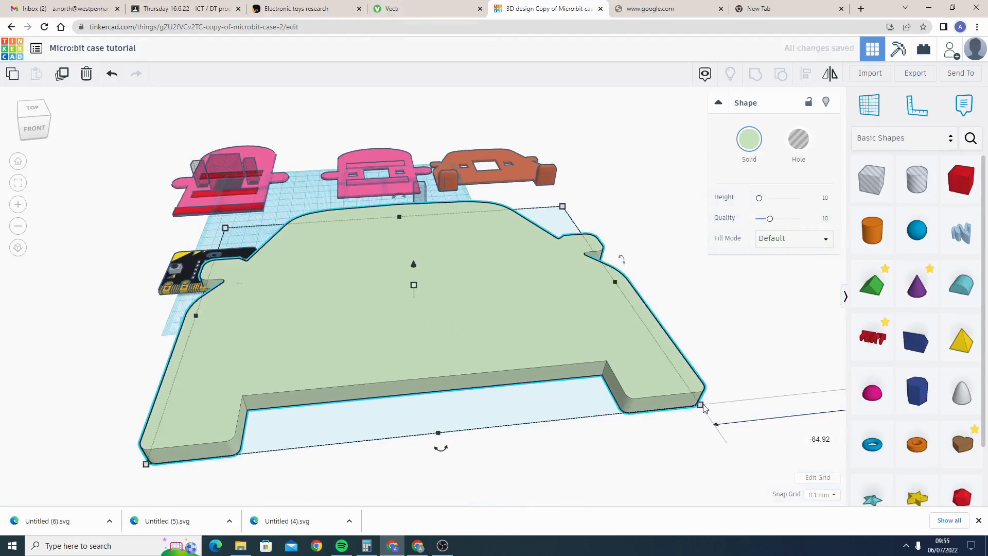
left_click_drag(692, 407, 437, 267)
middle_click_drag(527, 267, 647, 331)
scroll(461, 354, "down", 3)
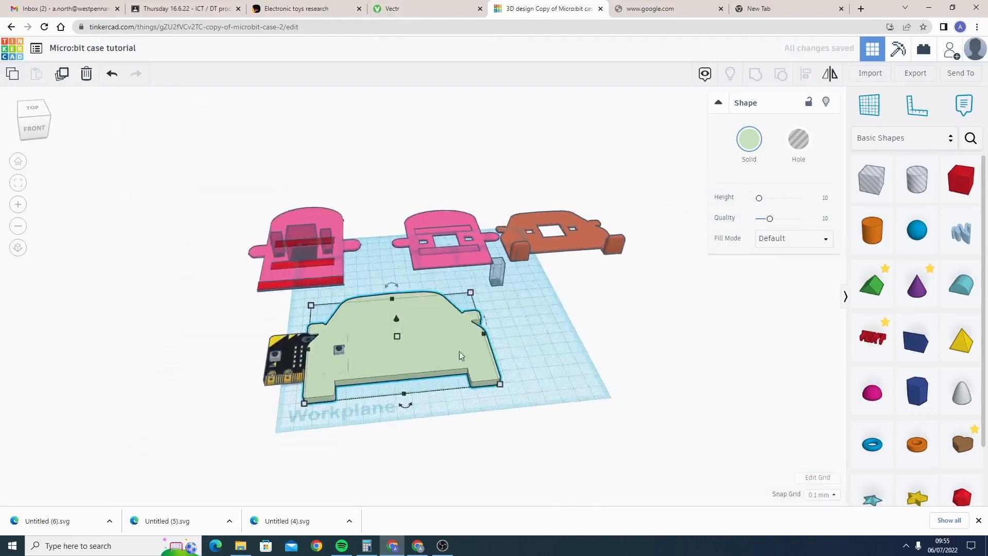
left_click_drag(344, 340, 392, 342)
scroll(391, 343, "up", 5)
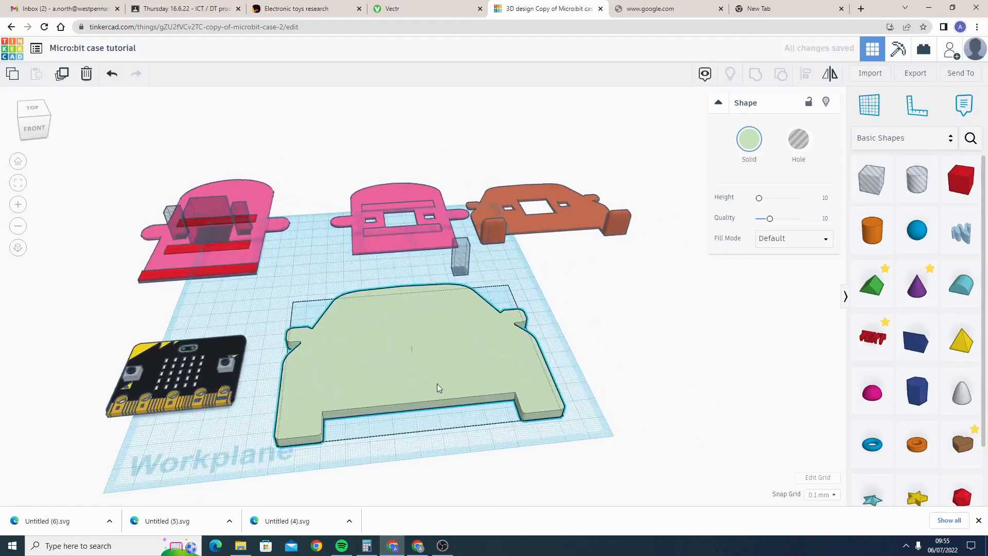
- Place the micro:bit model on the car shape and align the two at their centres across the width
left_click_drag(208, 382, 402, 315)
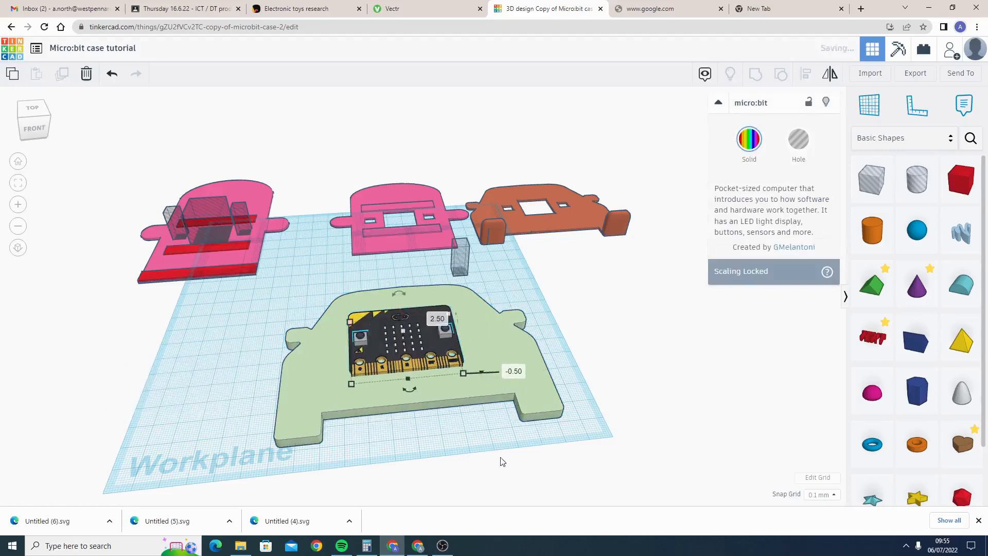
right_click_drag(502, 462, 479, 502)
scroll(451, 335, "up", 2)
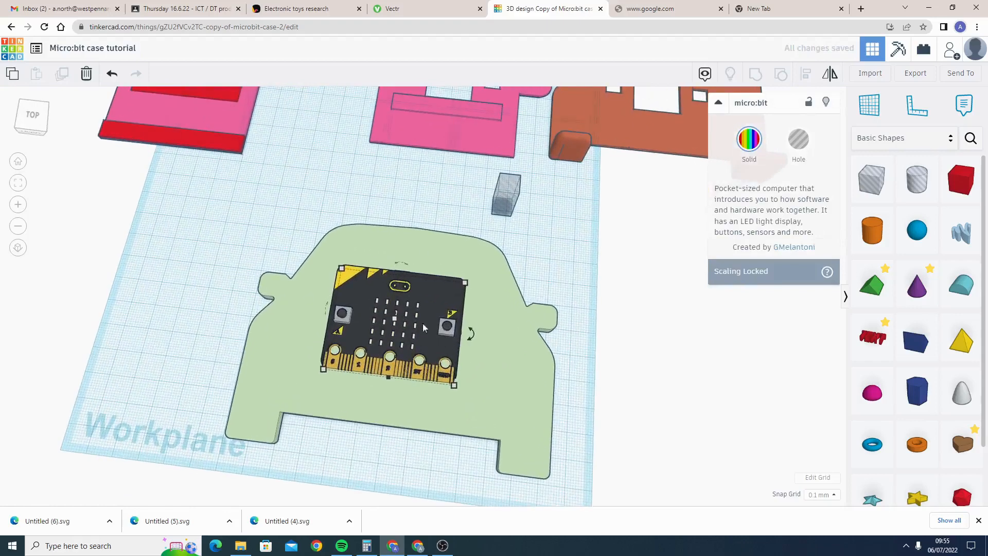
left_click_drag(432, 338, 446, 368)
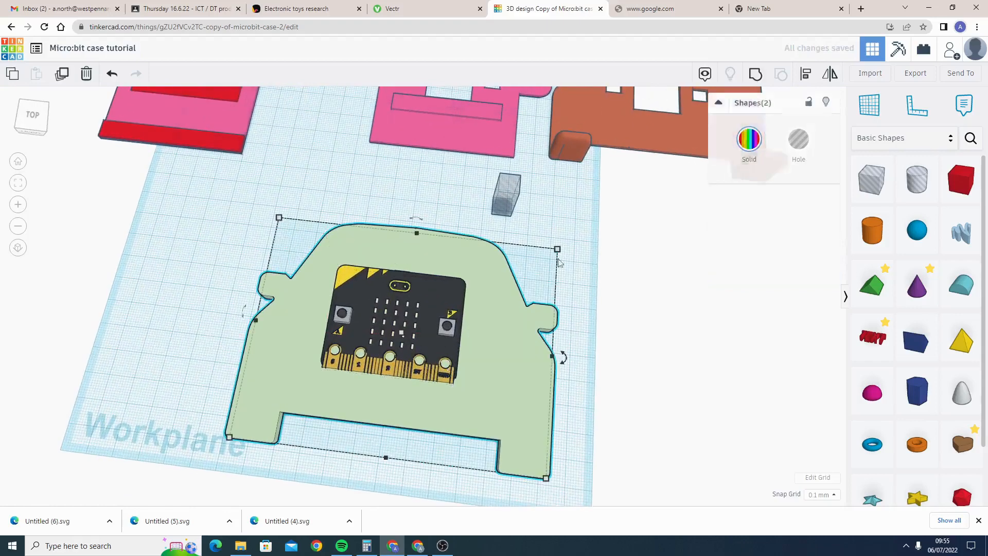
left_click(805, 77)
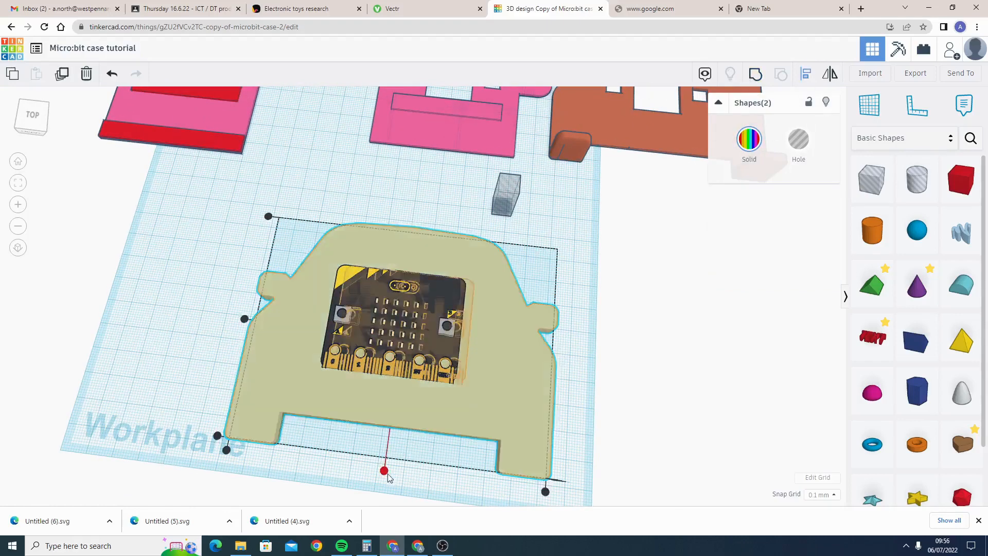
left_click(385, 470)
left_click(350, 173)
- Scale the car shape down proportionally around the micro:bit to about 105.9 by 81.3 mm
left_click(532, 381)
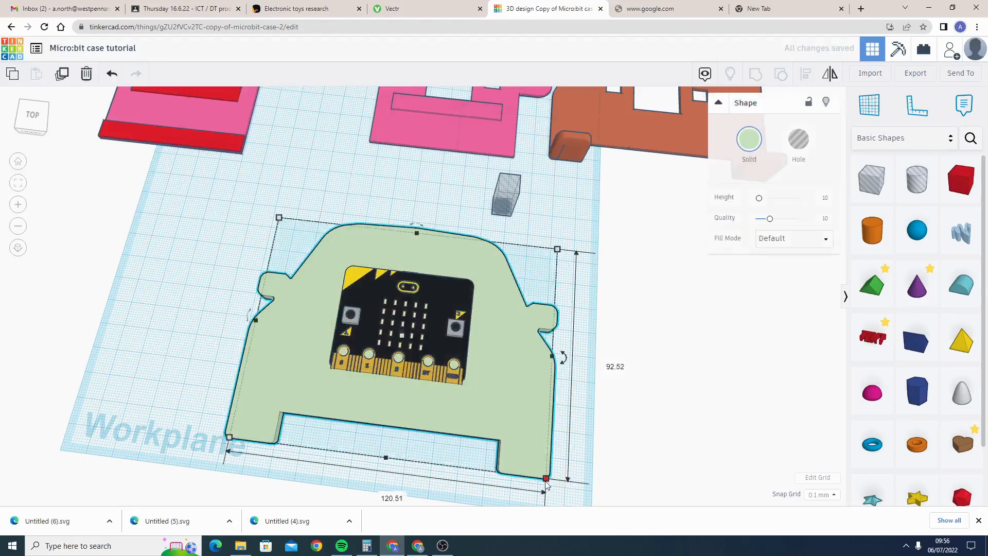
left_click_drag(548, 485, 529, 457, "shift")
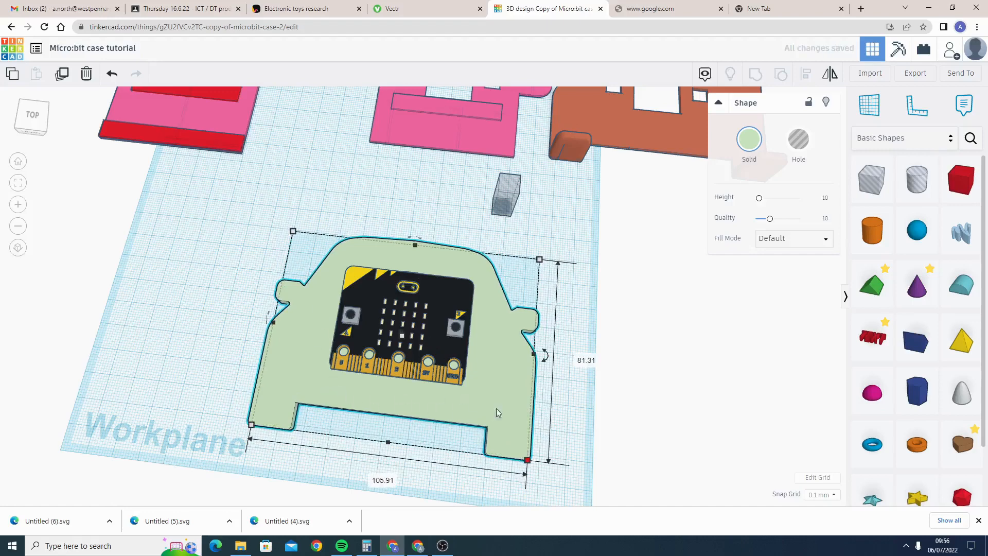
left_click(444, 216)
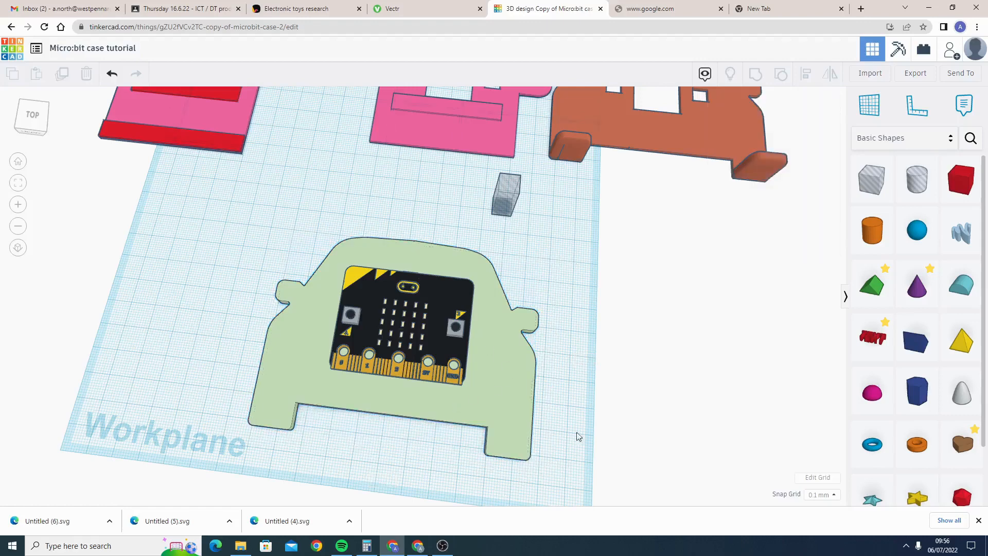
- Check the centre alignment of the car and micro:bit across the width and select only the micro:bit
left_click_drag(579, 436, 236, 308)
left_click(801, 78)
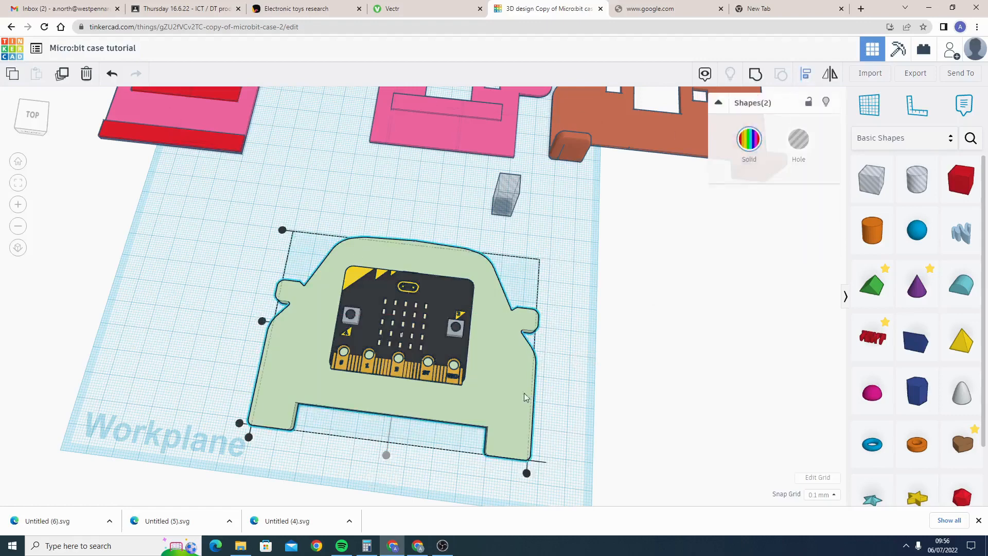
left_click(615, 296)
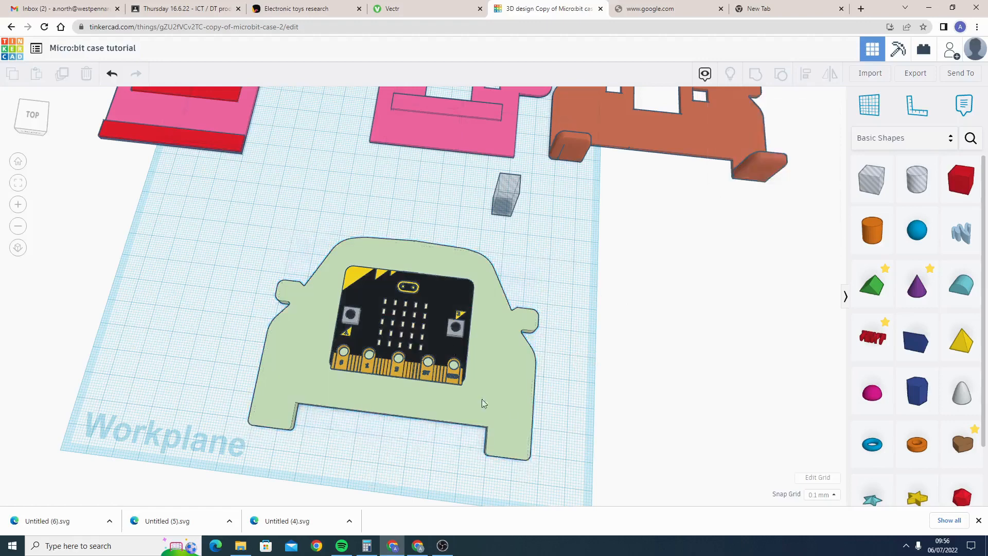
right_click_drag(536, 393, 561, 384)
left_click(444, 362)
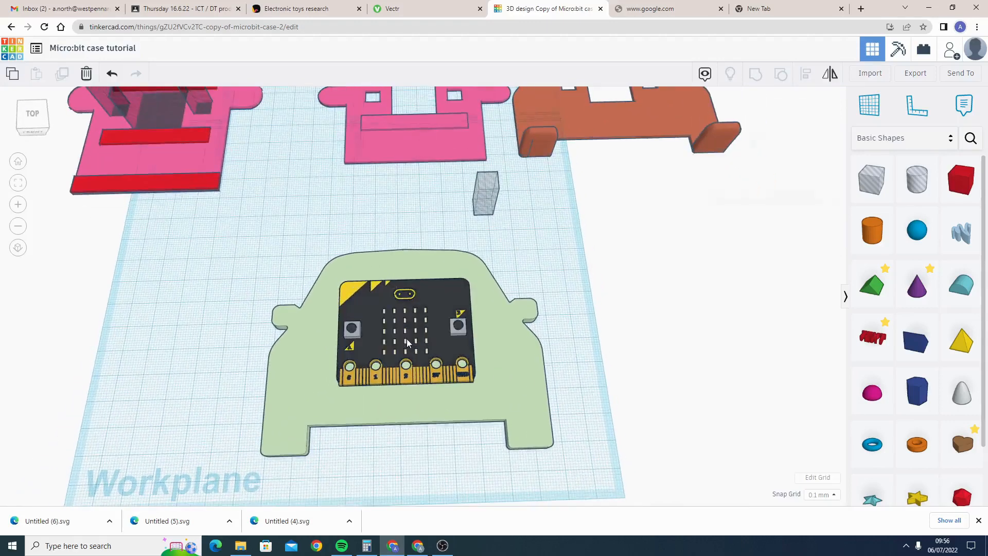
- Set the snap grid to 5.0 mm and nudge the micro:bit sideways off the car shape, onto the empty workplane beside it
left_click(830, 495)
left_click(821, 470)
key("Left")
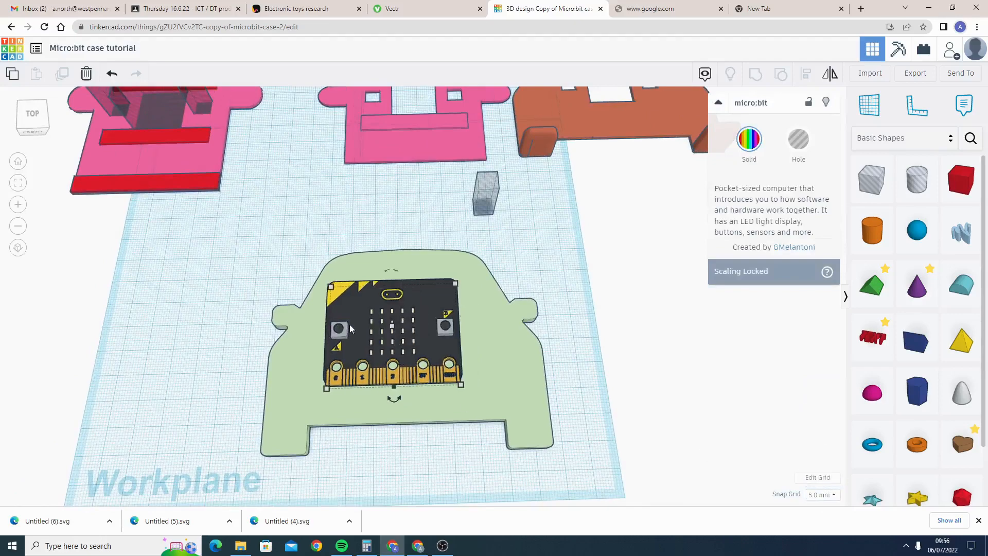
key("Left")
key("Left")
key("Left")
key("Left")
key("Left")
key("Left")
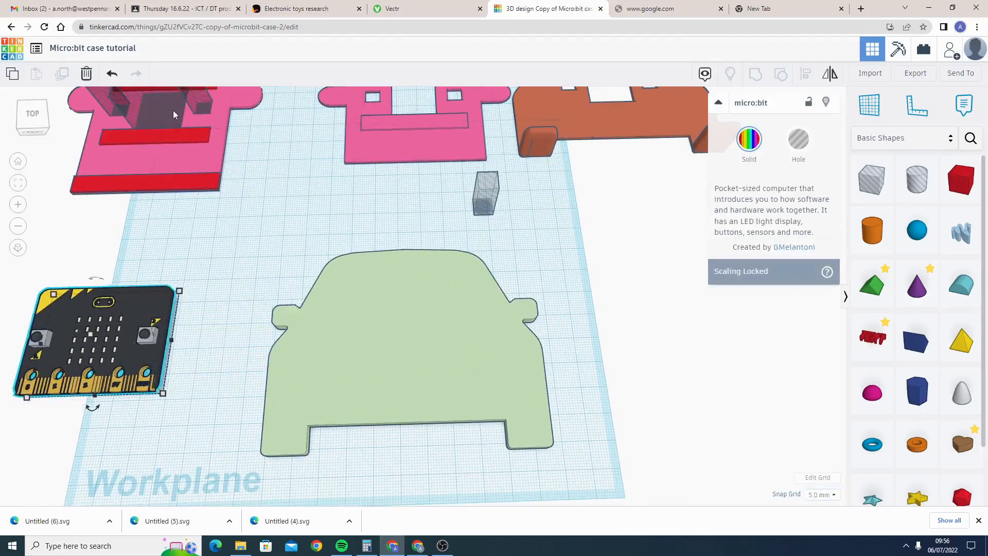
key("Right")
key("Right")
key("Right")
key("Right")
key("Right")
key("Right")
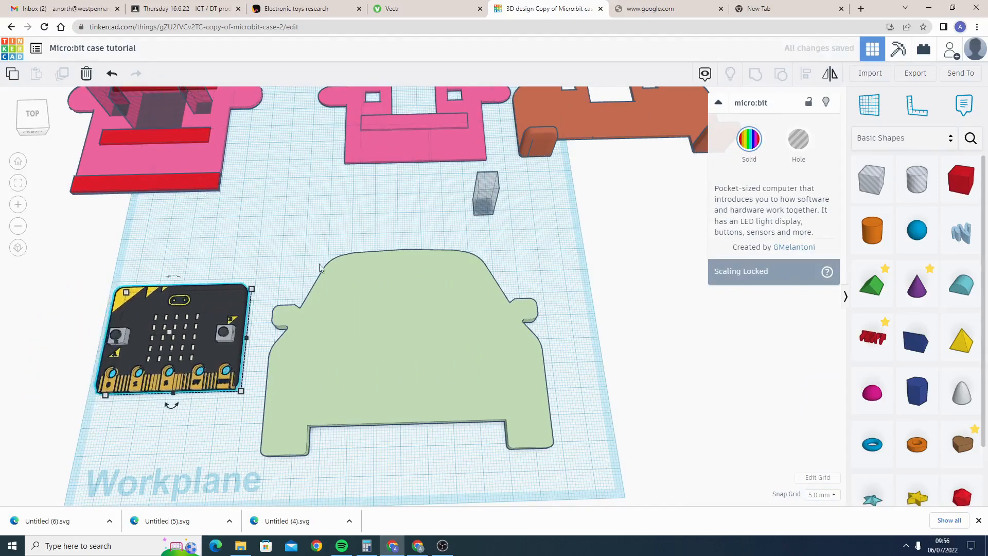
left_click(304, 238)
- Place a hole box sized 25 by 25 mm over the micro:bit's LED display and move the small hole box over its button
left_click_drag(872, 180, 175, 330)
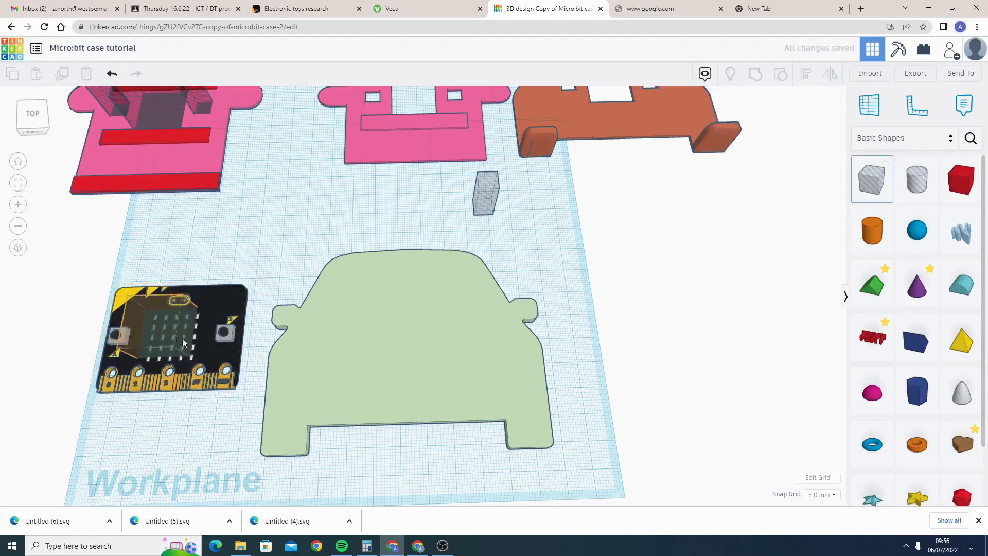
left_click_drag(202, 366, 218, 373)
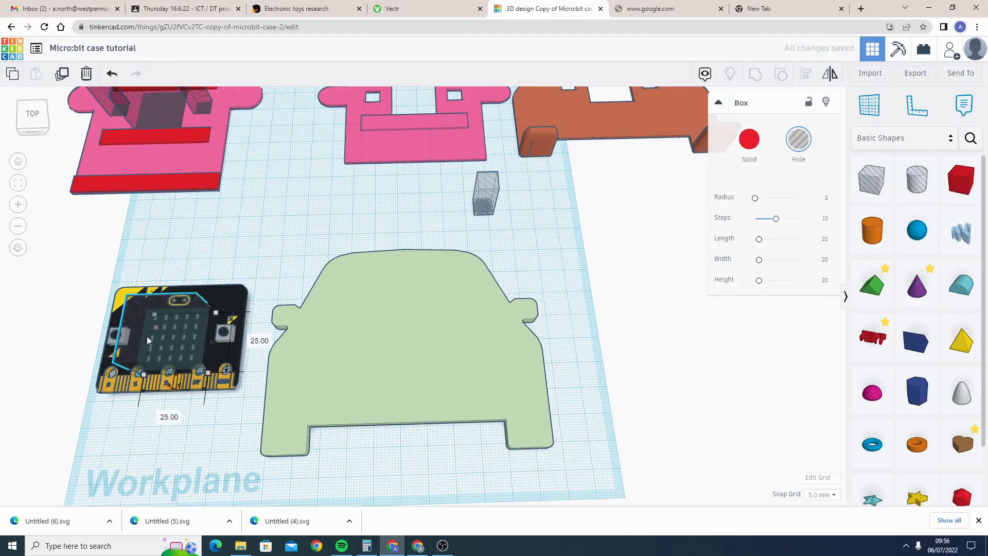
left_click_drag(484, 201, 225, 330)
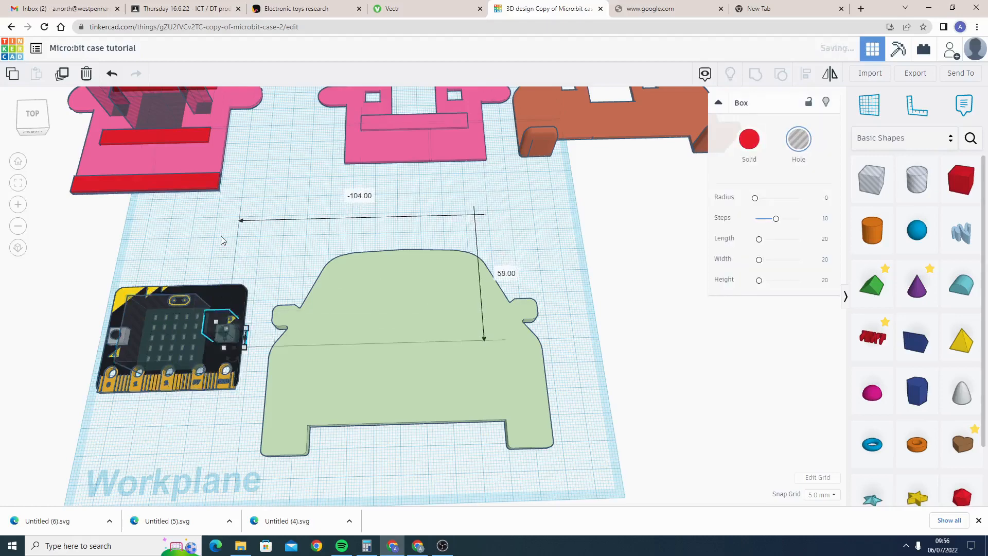
- Move the combined display-and-buttons hole shape from the pink case onto the middle of the car
left_click(150, 116)
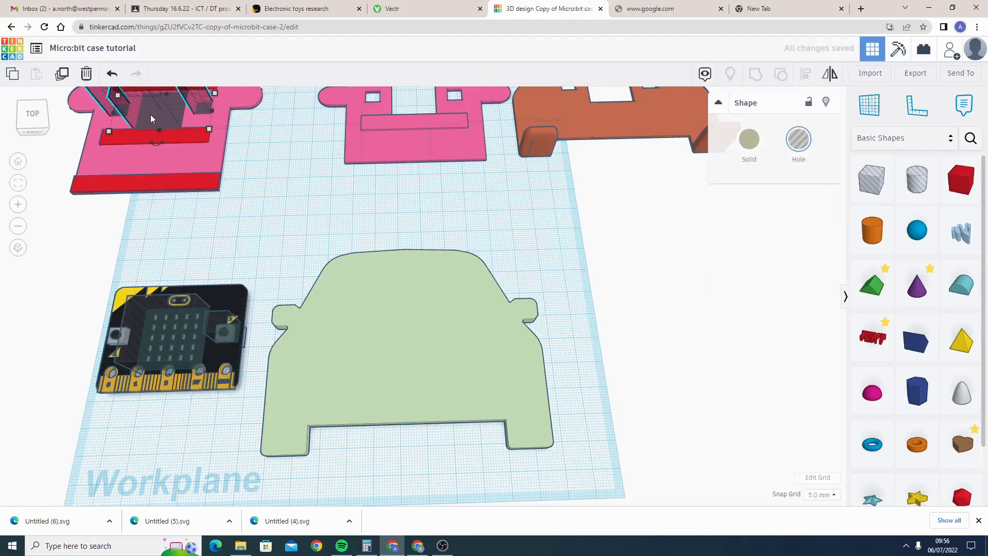
left_click_drag(150, 114, 172, 119)
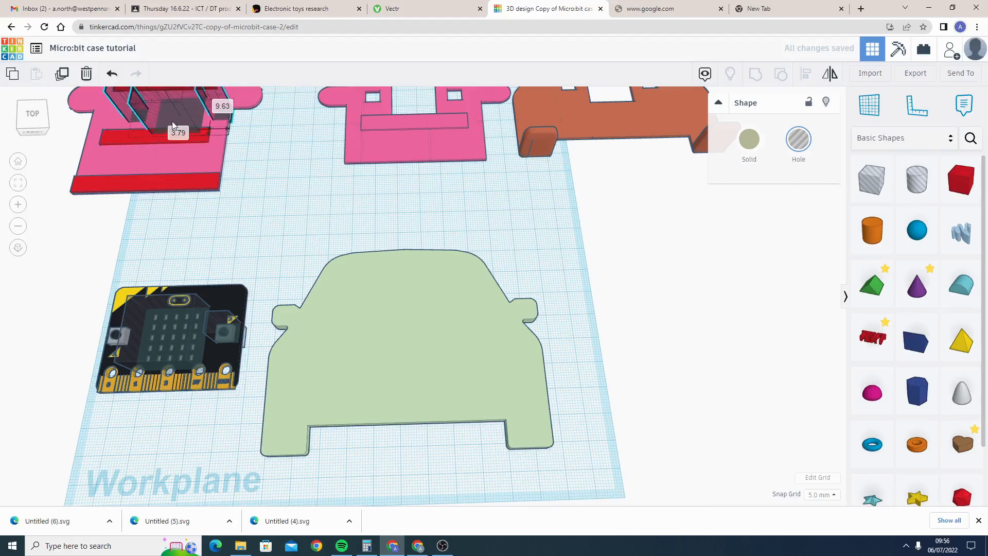
key("ctrl+z")
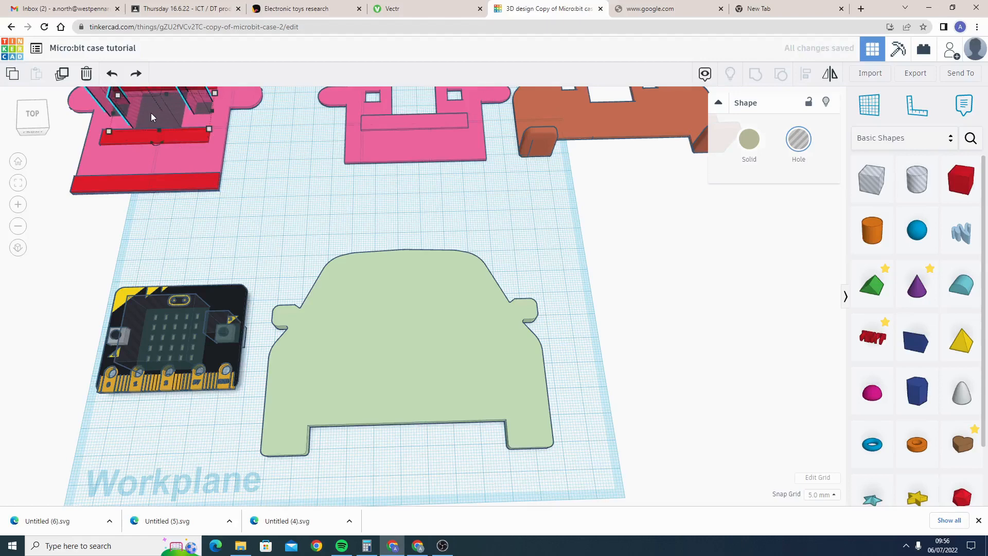
left_click_drag(152, 109, 418, 360)
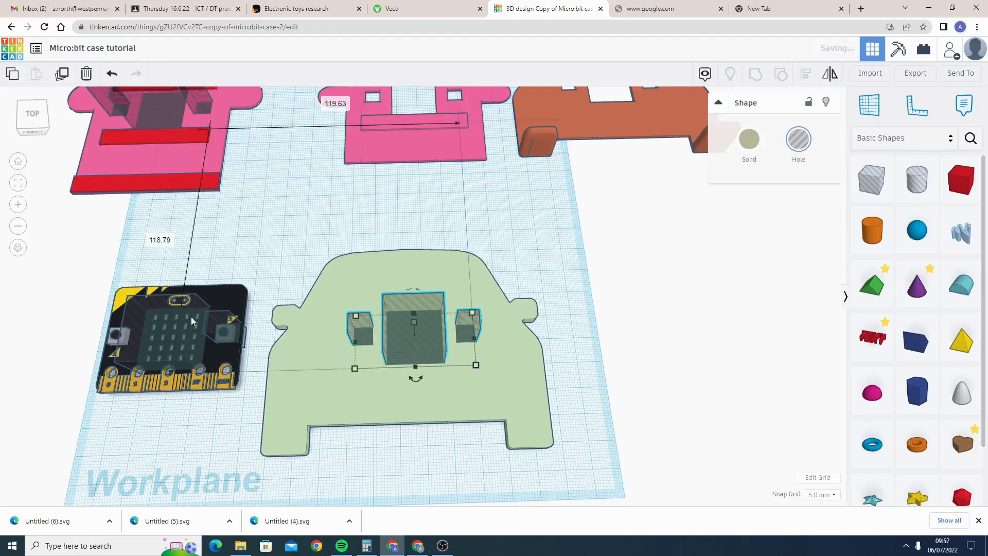
- Move the micro:bit clear of the hole boxes and align the car and the cut-out holes at their centres across the width
left_click_drag(231, 296, 161, 243)
left_click_drag(286, 241, 485, 371)
left_click(806, 73)
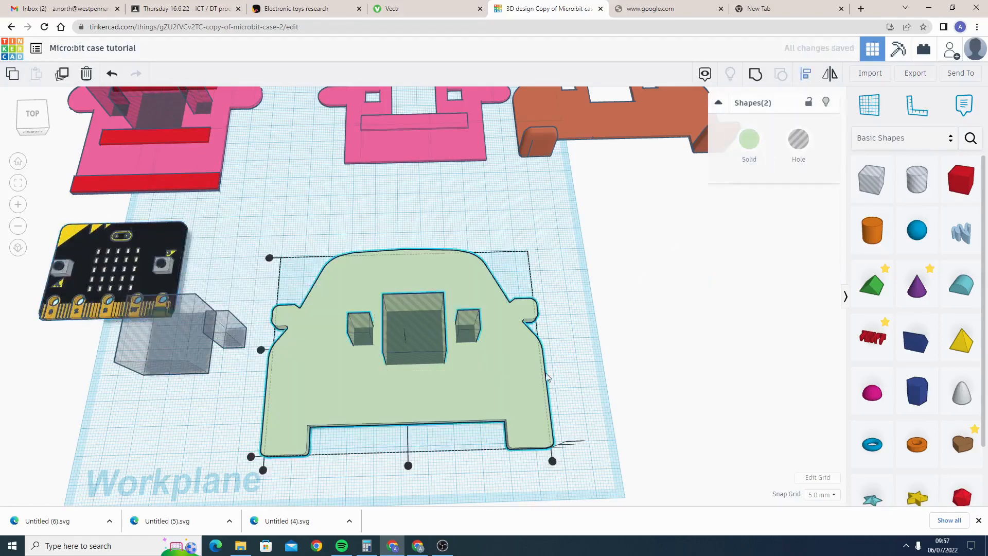
left_click(408, 466)
- Move the micro:bit 20 mm towards the car and group the car with the hole shape to cut the display and button openings
right_click_drag(425, 382, 425, 439)
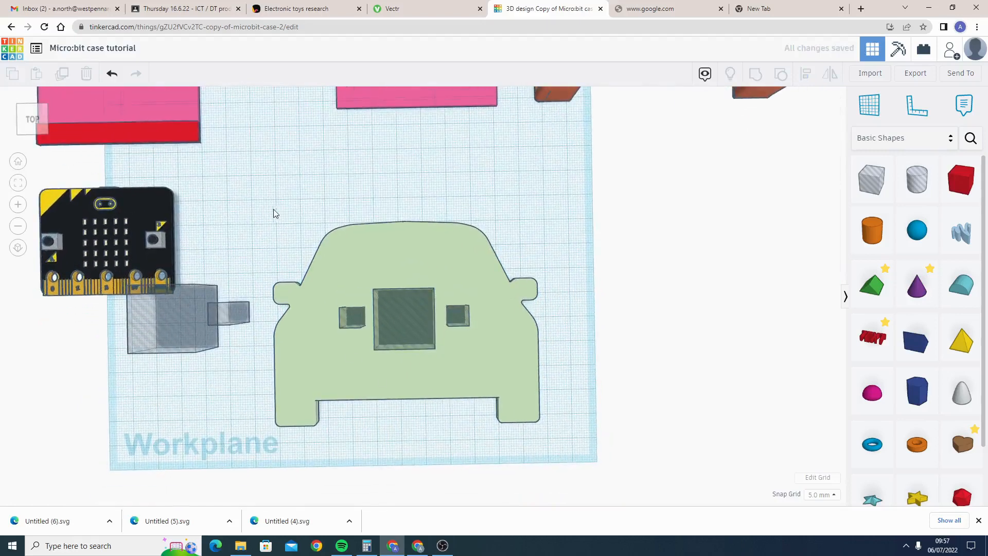
left_click_drag(149, 201, 199, 200)
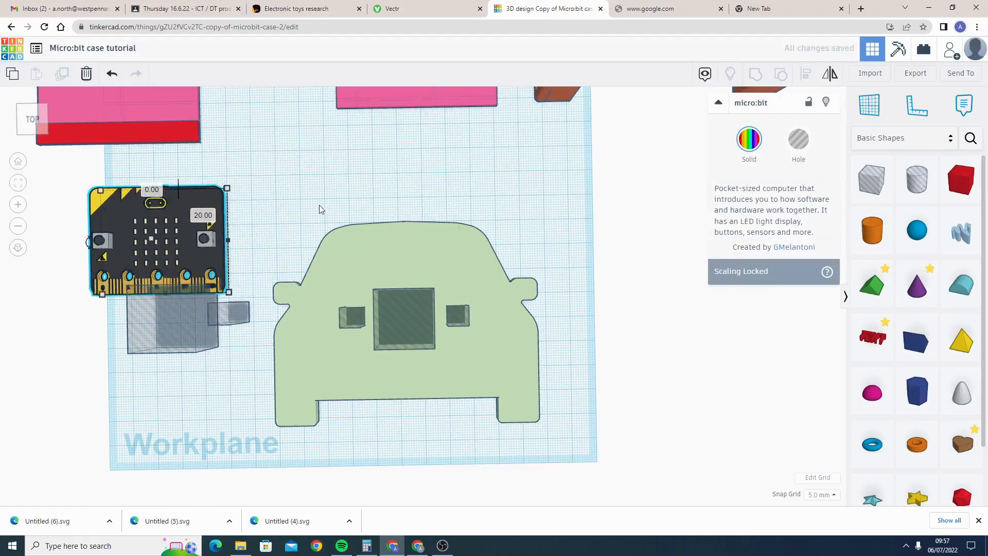
right_click_drag(455, 362, 479, 407)
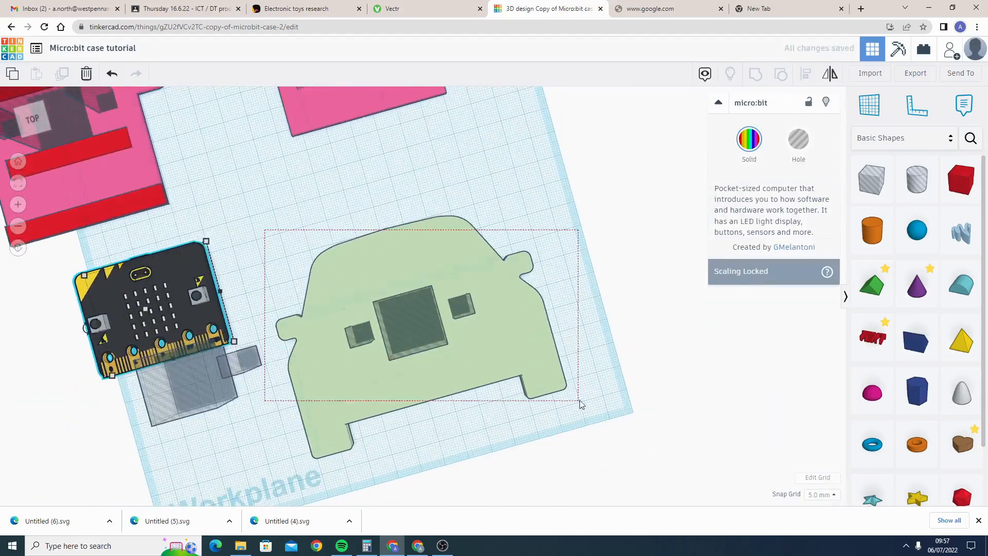
left_click_drag(580, 404, 592, 397)
right_click_drag(592, 398, 751, 112)
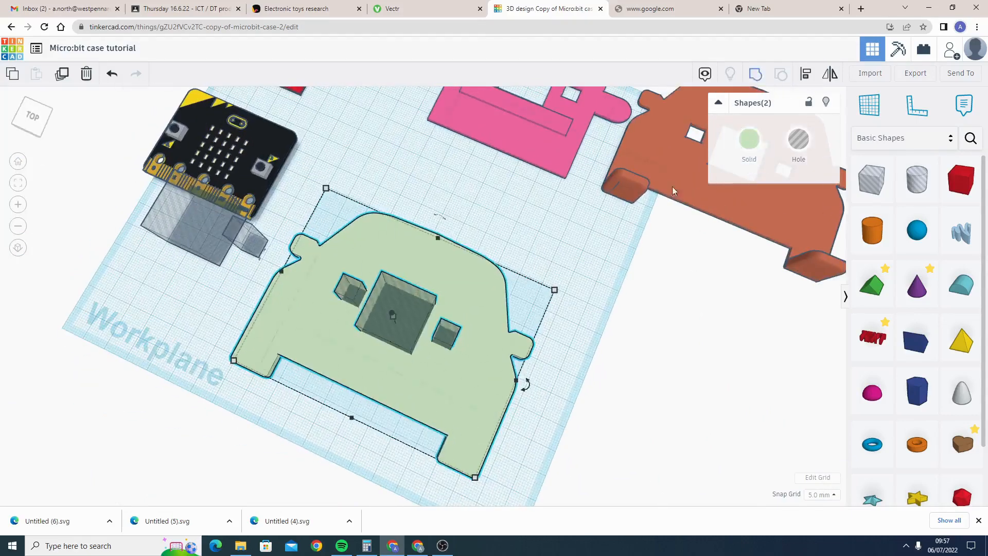
key("ctrl+g")
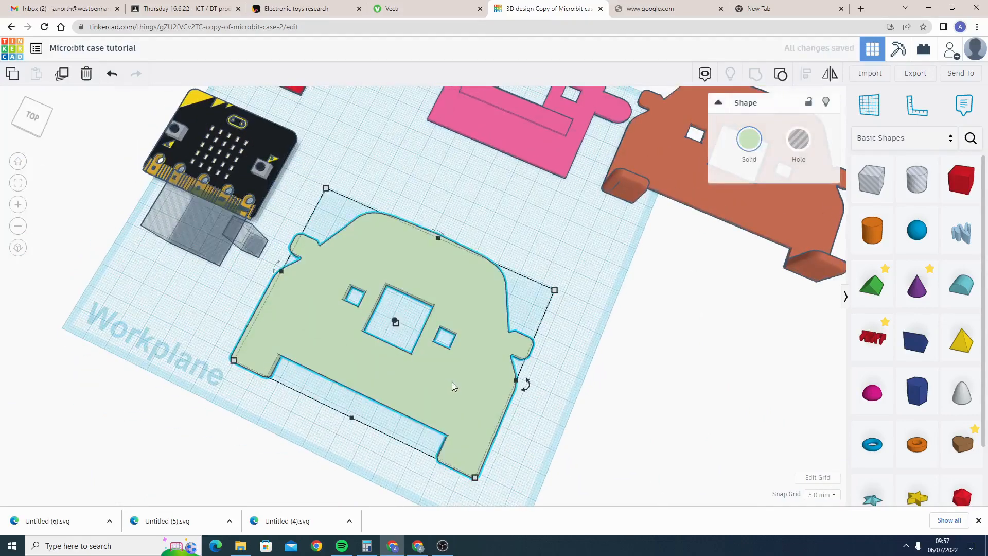
- Set the thickness of the car shape to 1 mm
scroll(474, 394, "up", 3)
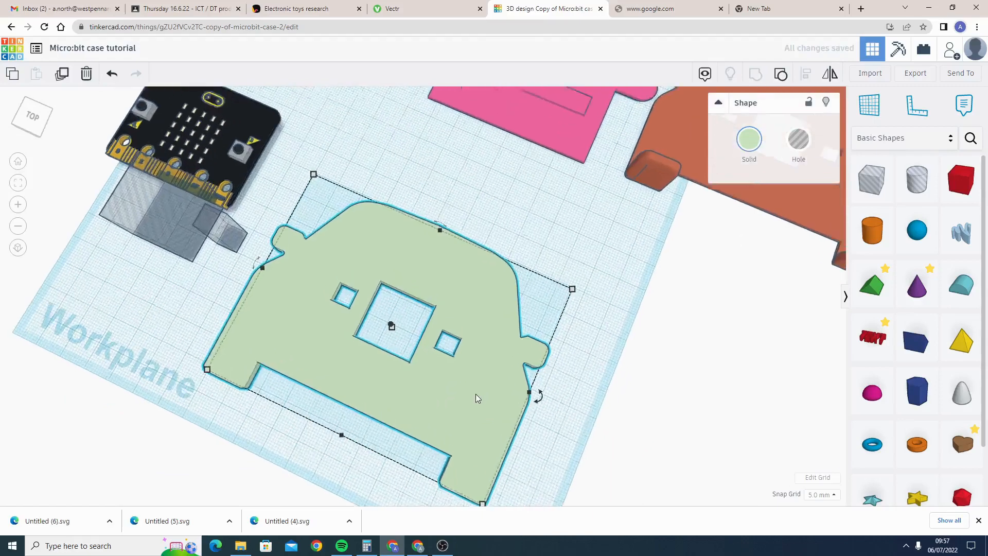
scroll(409, 370, "down", 2)
right_click_drag(409, 369, 492, 407)
middle_click_drag(495, 423, 538, 357)
right_click_drag(312, 335, 409, 250)
left_click_drag(402, 253, 401, 214)
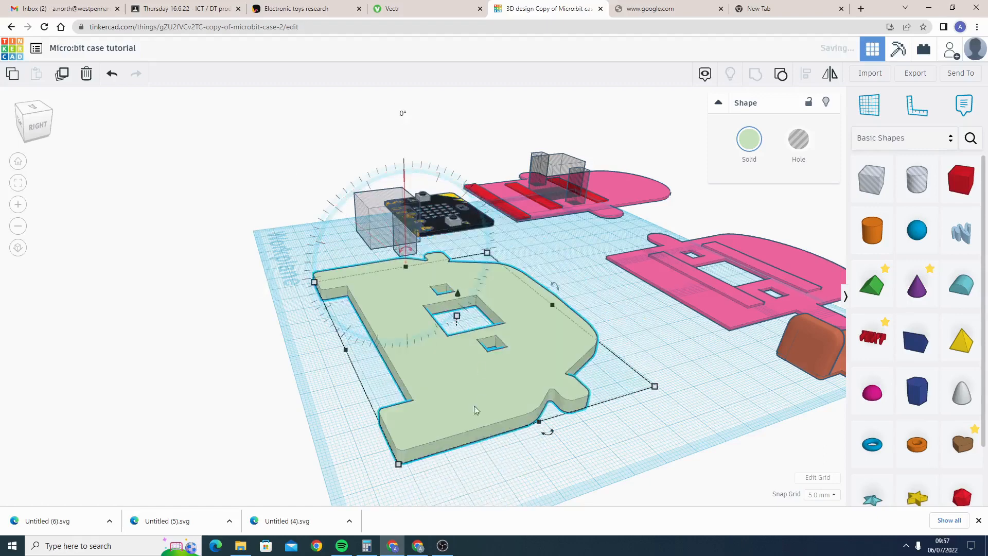
right_click_drag(280, 414, 284, 419)
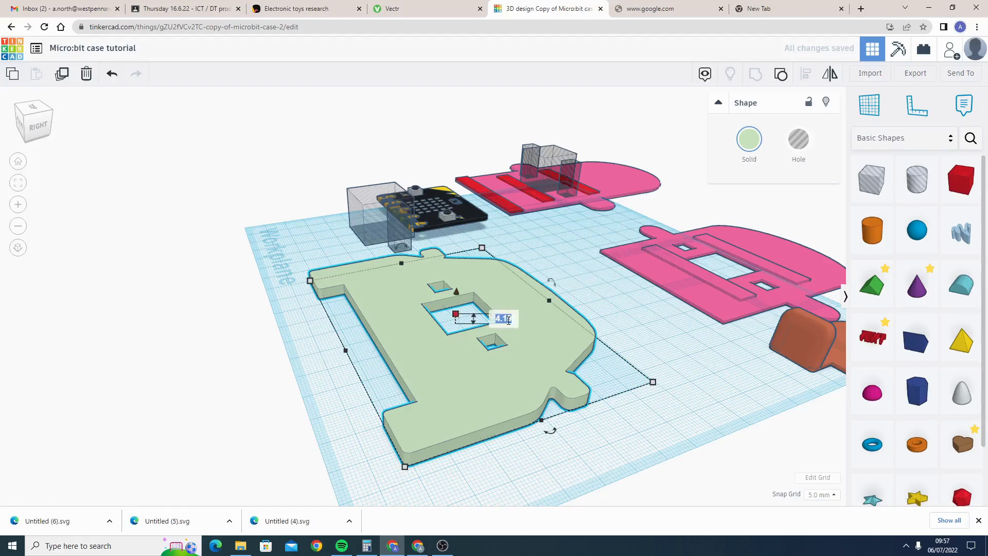
key("Return")
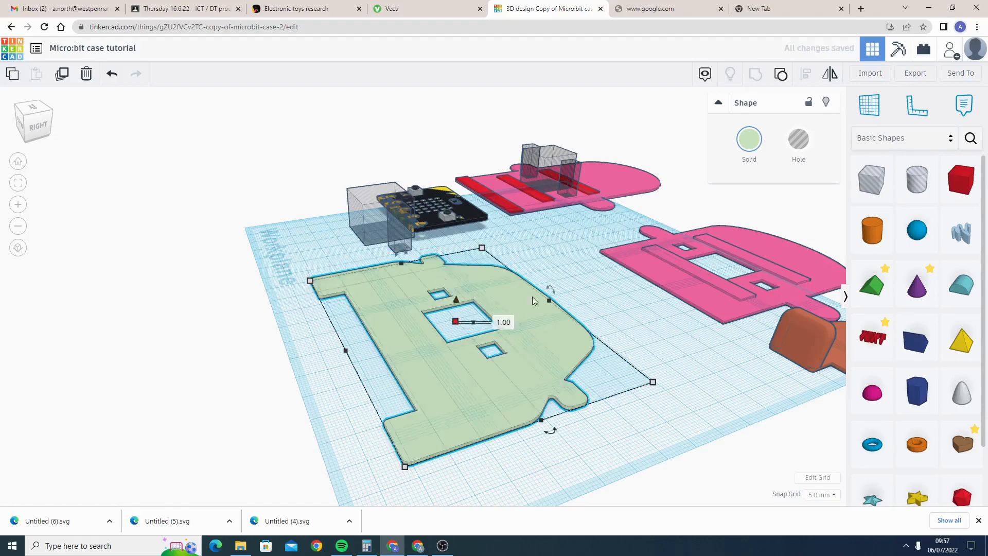
left_click(627, 315)
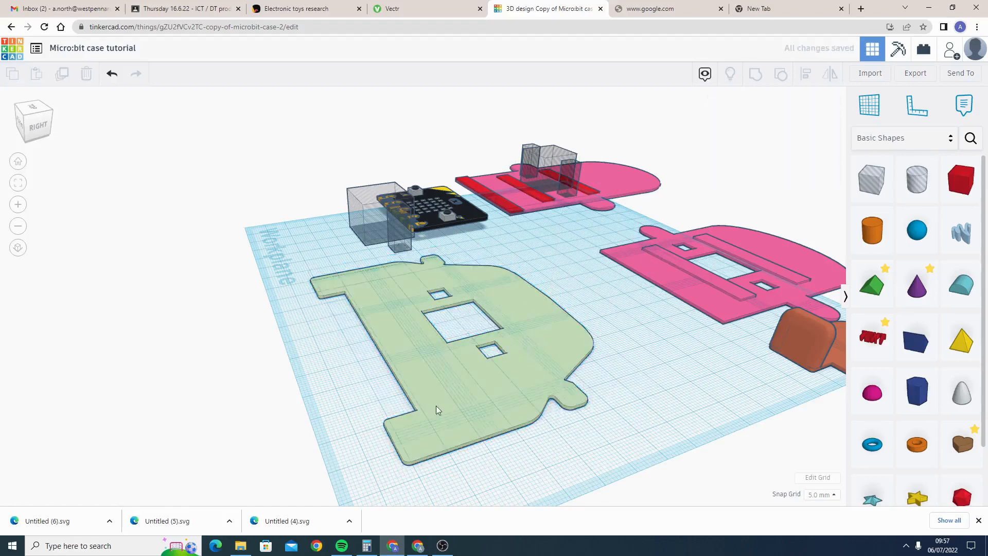
- Place a temporary workplane on the flat upper face of the car
right_click_drag(411, 376, 549, 396)
scroll(477, 331, "up", 8)
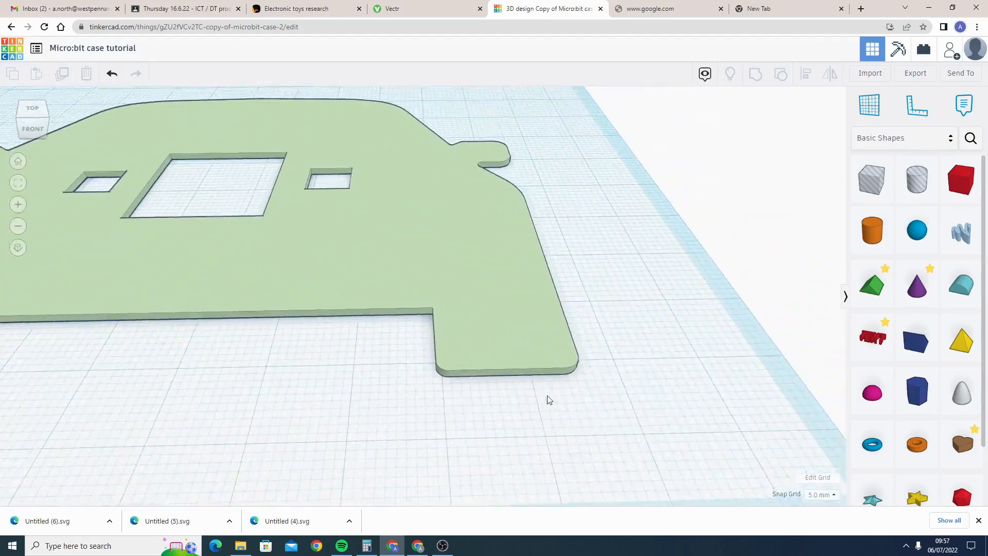
left_click(870, 117)
left_click(620, 292)
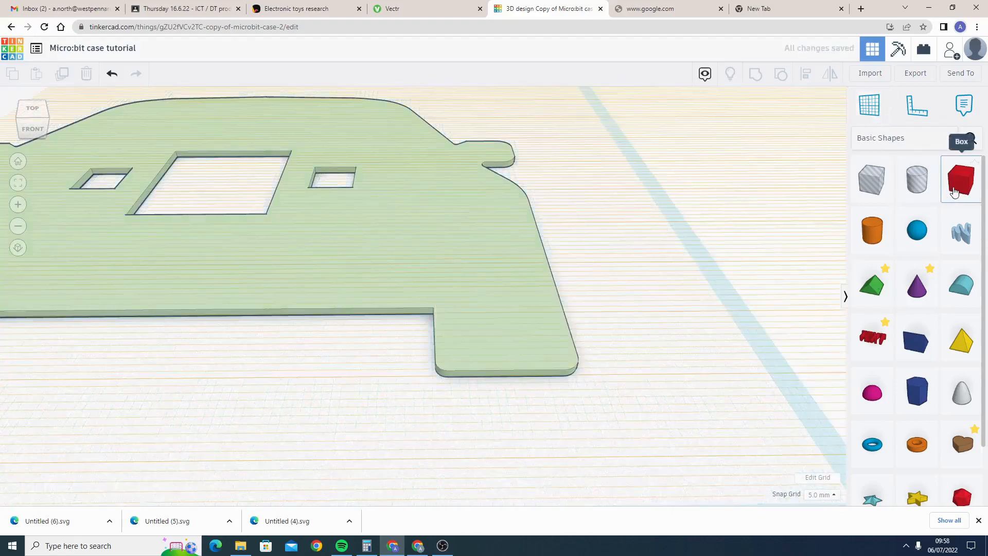
right_click_drag(569, 349, 450, 309)
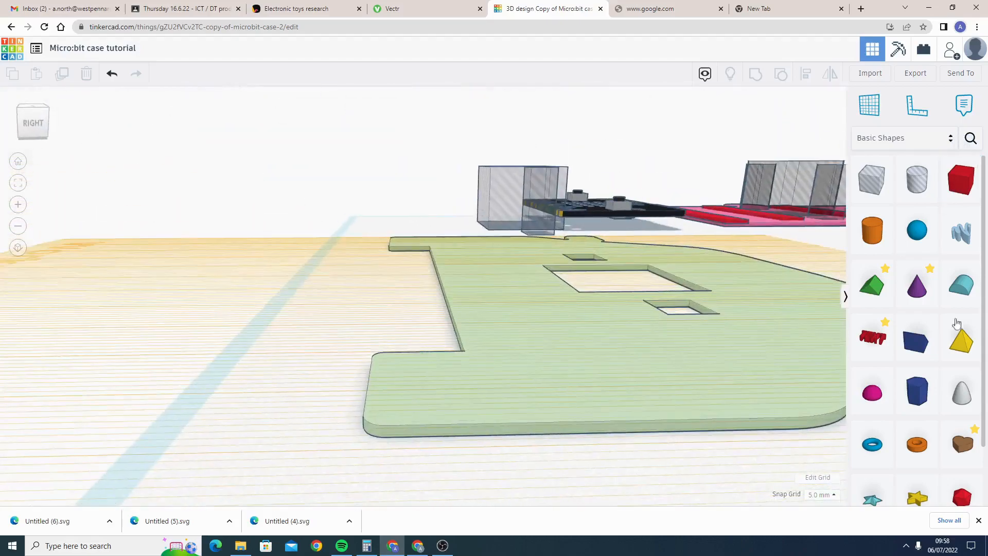
left_click(874, 294)
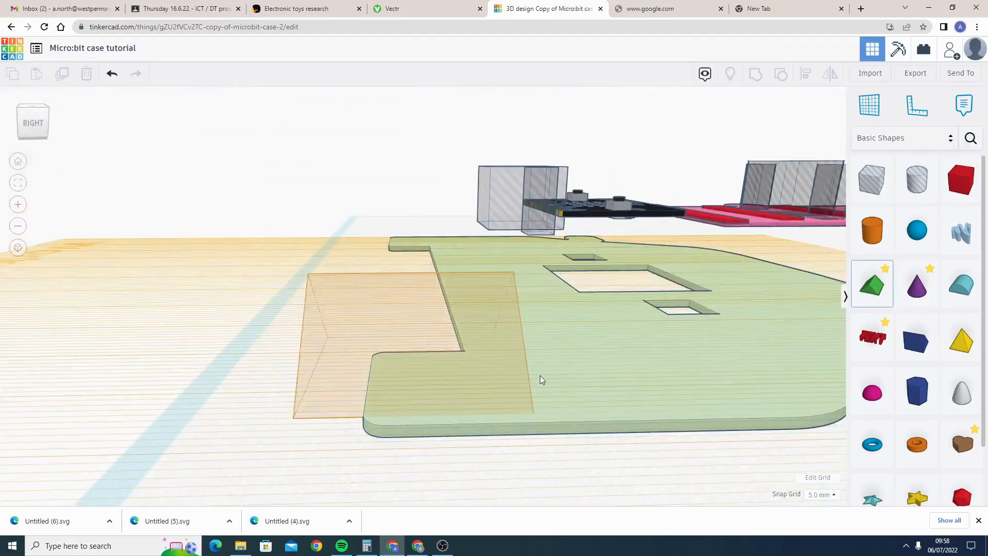
left_click(558, 346)
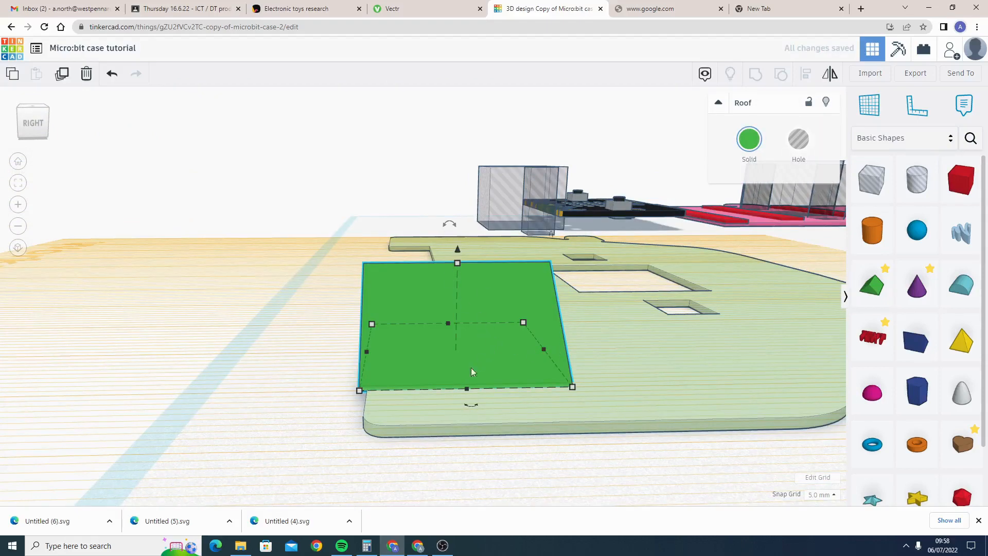
left_click_drag(477, 403, 483, 402)
key("Delete")
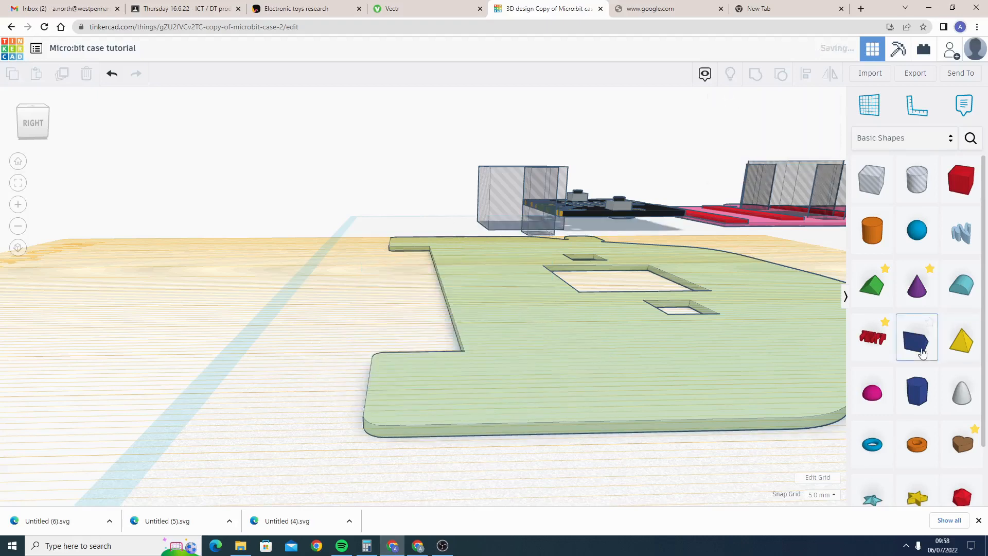
- Place a wedge on the car's foot, set the snap grid to 1.0 mm and nudge the wedge towards the edge
left_click(922, 352)
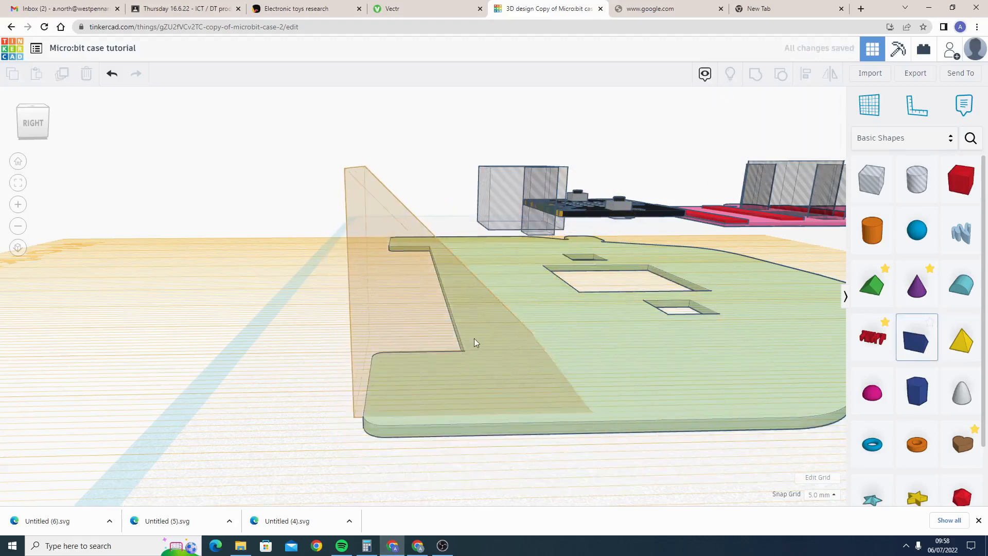
left_click(476, 337)
right_click_drag(447, 404, 538, 432)
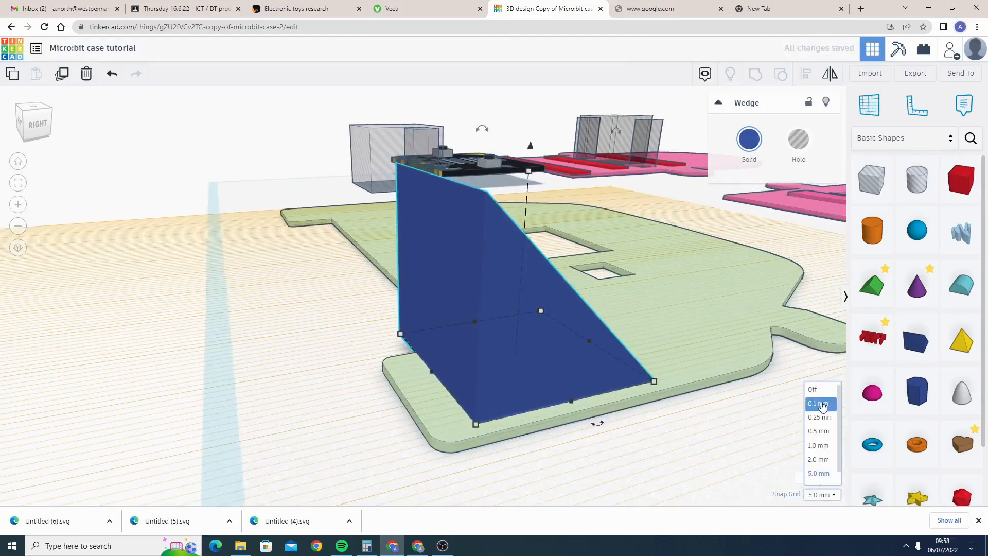
key("Down")
key("Down")
key("Down")
key("Down")
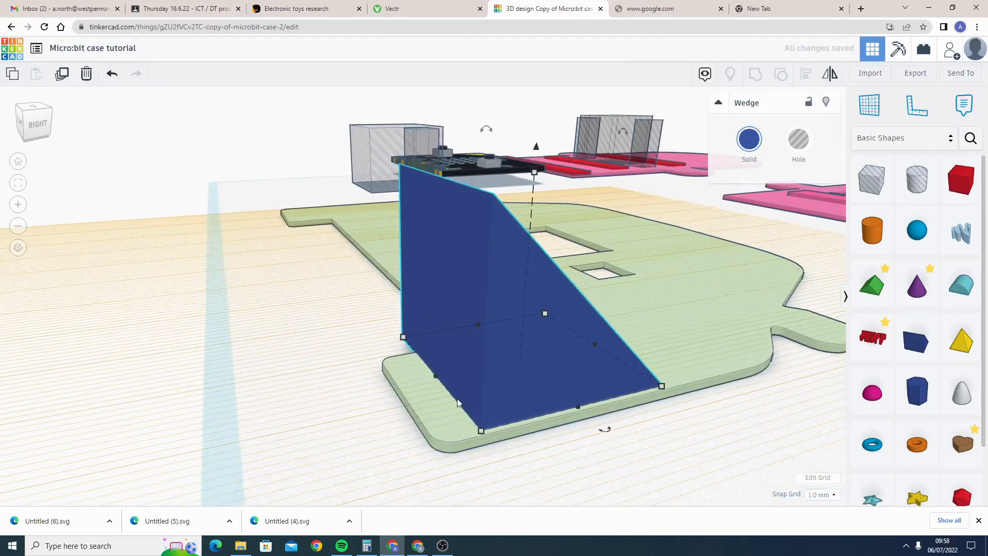
- Select the car shape and rotate it upright so that it stands on its feet
right_click_drag(457, 399, 621, 359)
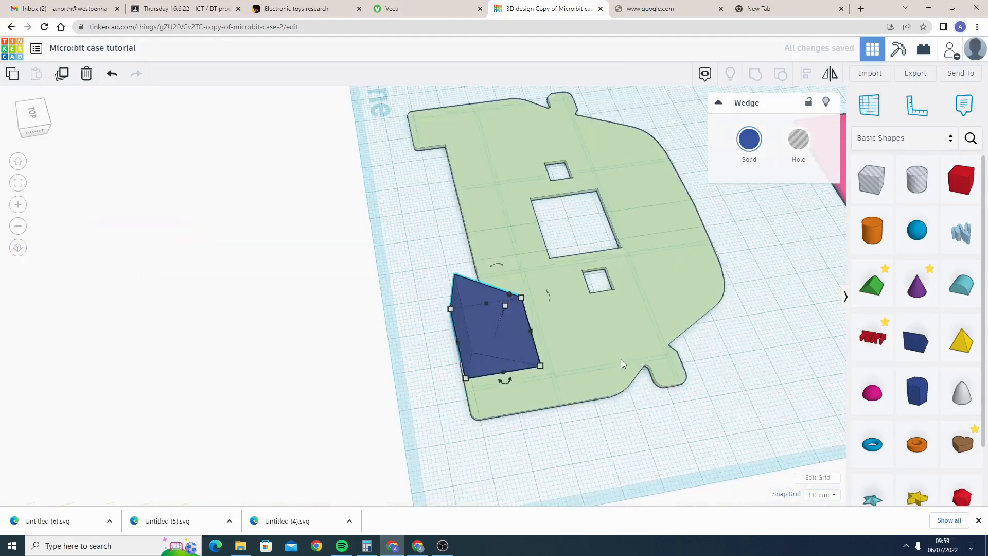
left_click(505, 168)
left_click_drag(522, 95, 489, 112)
scroll(485, 108, "down", 5)
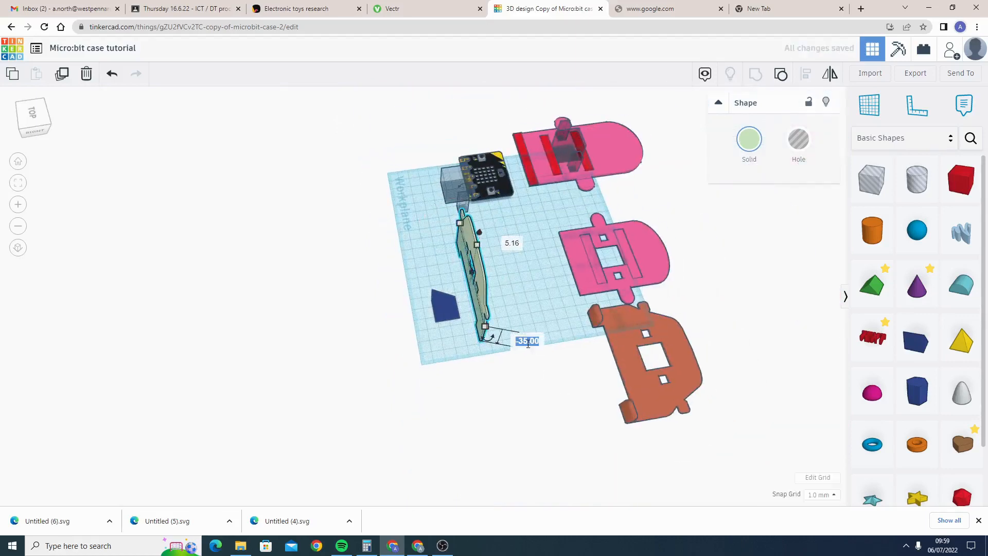
left_click(410, 399)
- Examine the feet, lower edge and openings of the upright car shape from underneath
right_click_drag(411, 399, 359, 312)
scroll(428, 230, "up", 10)
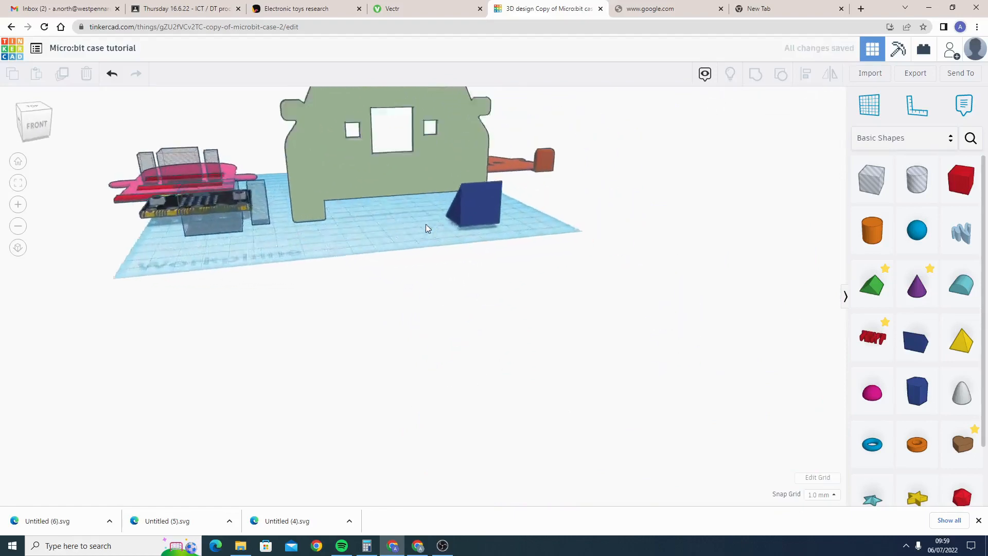
right_click_drag(336, 144, 360, 222)
middle_click_drag(437, 402, 283, 290)
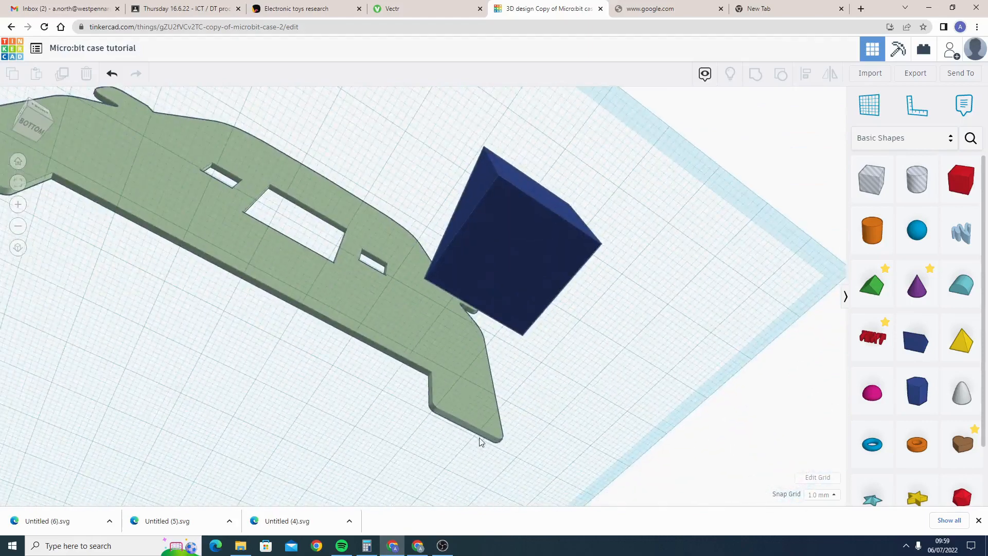
scroll(480, 440, "up", 3)
scroll(480, 438, "up", 3)
middle_click_drag(480, 438, 471, 344)
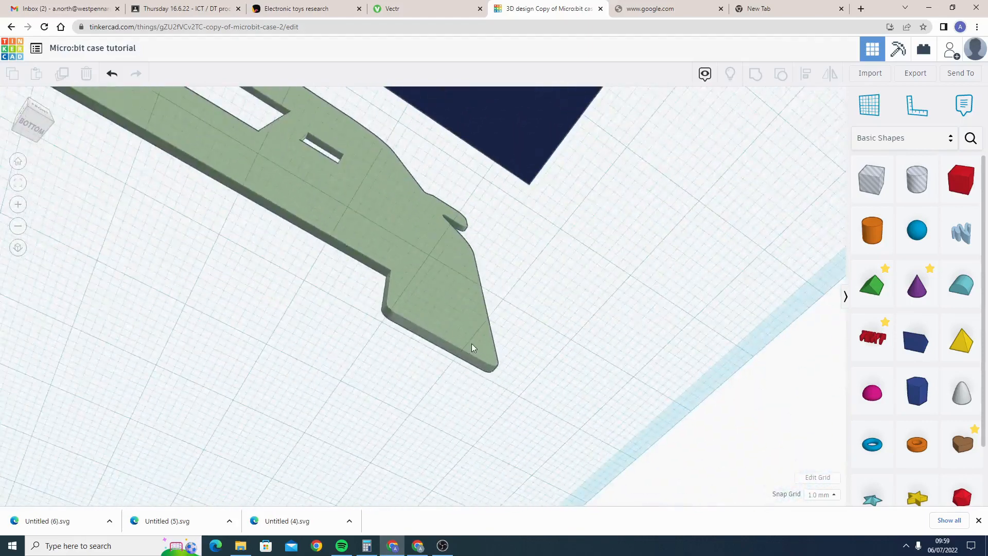
scroll(472, 344, "up", 4)
right_click_drag(472, 344, 440, 351)
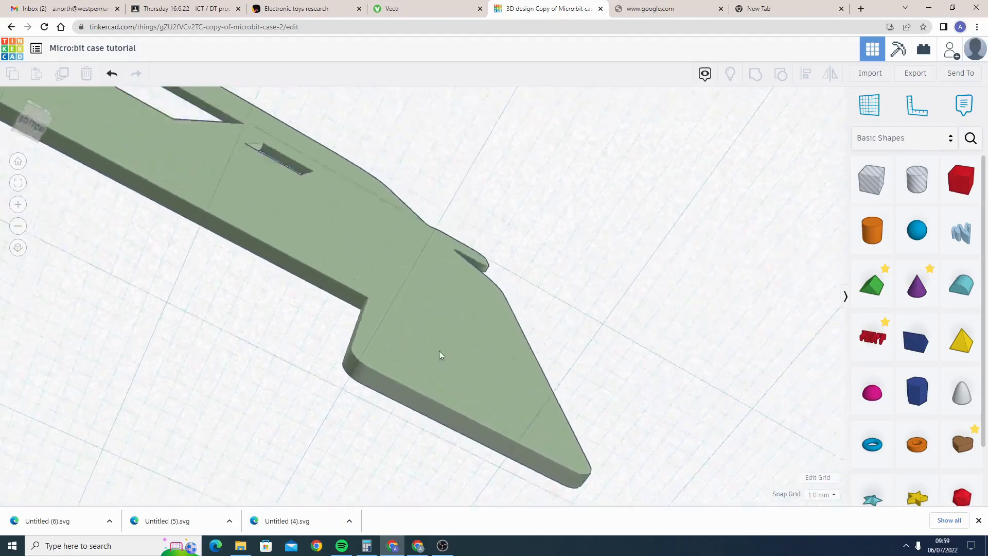
right_click_drag(263, 338, 507, 363)
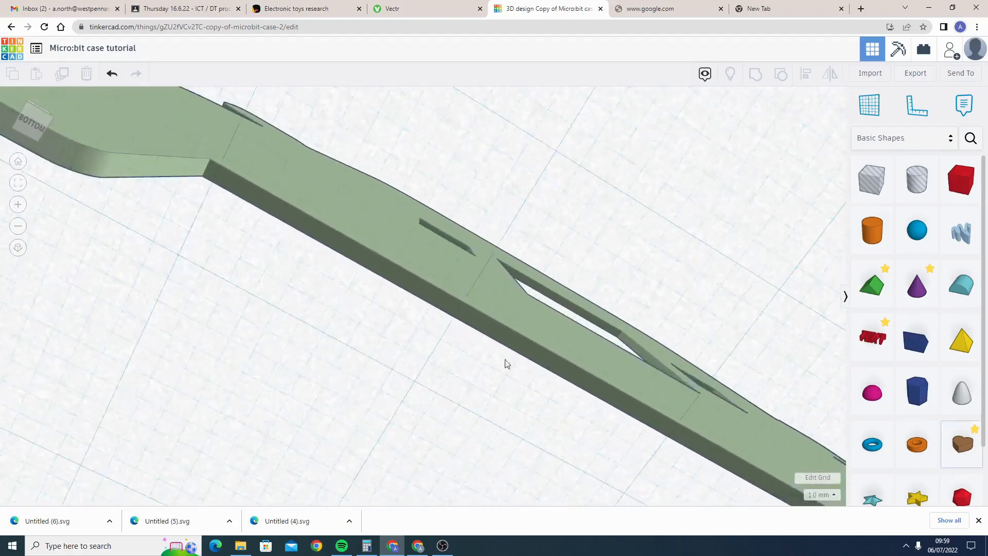
right_click_drag(405, 341, 583, 364)
right_click_drag(267, 304, 233, 271)
- Lower the wedge to 0 mm above the workplane and rotate it so that its upright face points towards the car
left_click(233, 271)
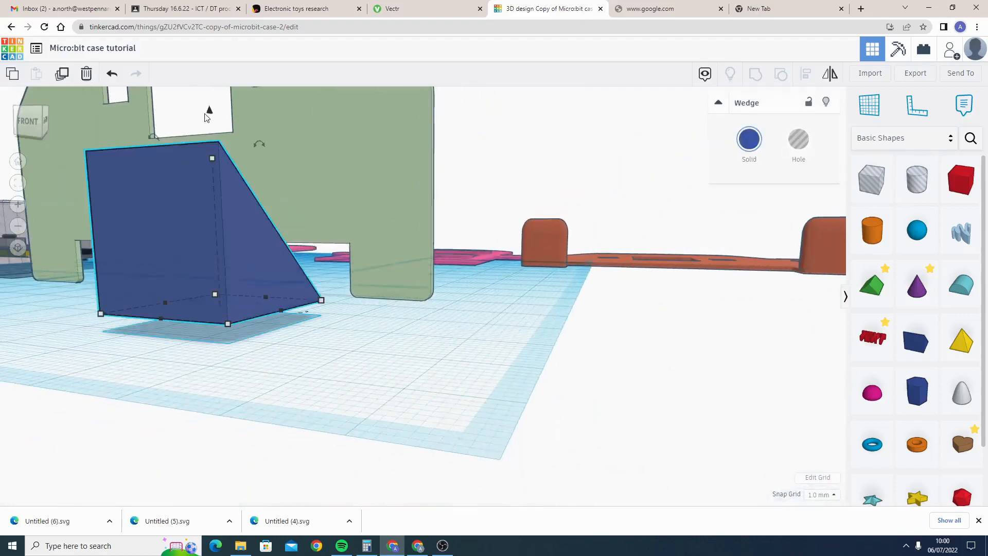
left_click_drag(208, 111, 210, 125)
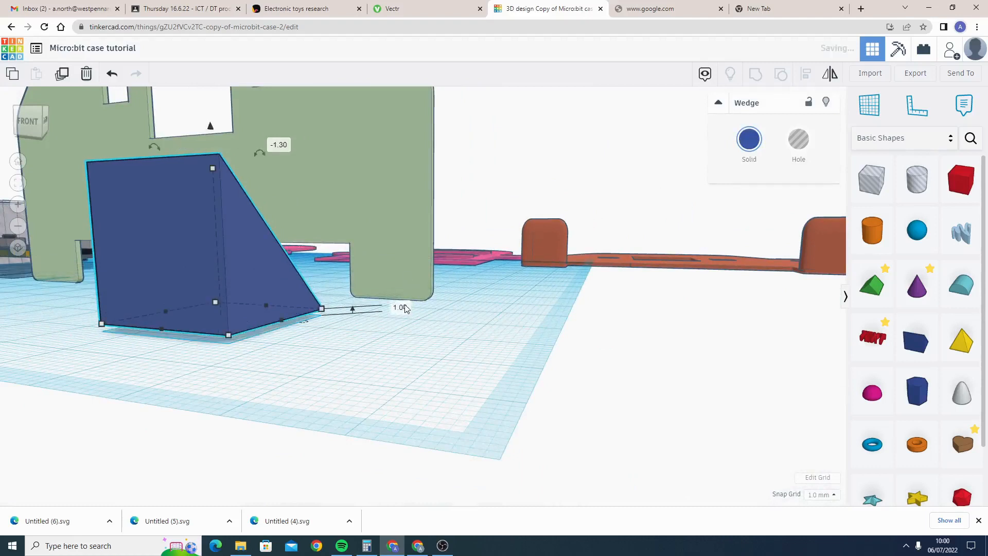
key("Return")
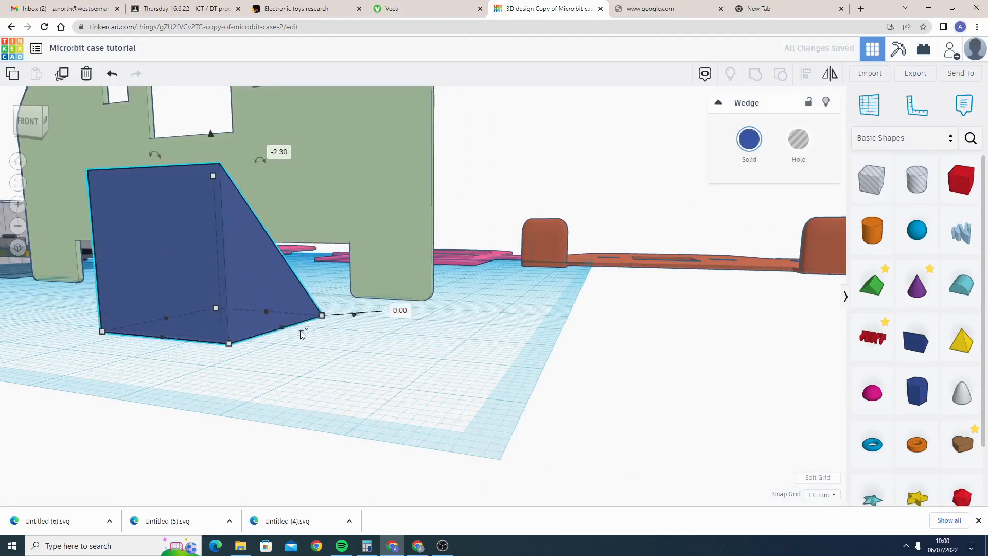
left_click_drag(304, 333, 164, 321)
- Move the wedge up against the car's foot so that its upright face touches the foot
middle_click_drag(411, 335, 287, 391)
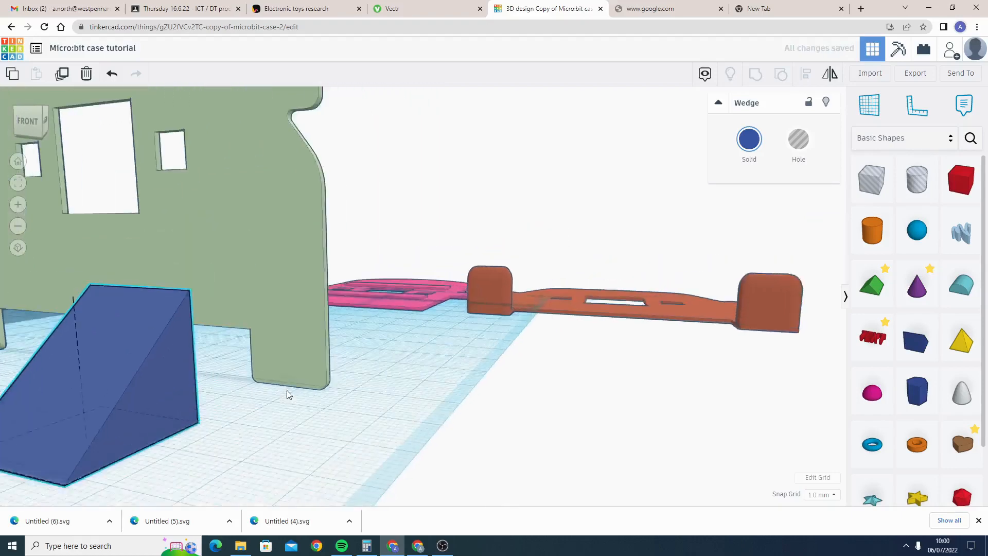
right_click_drag(286, 390, 212, 385)
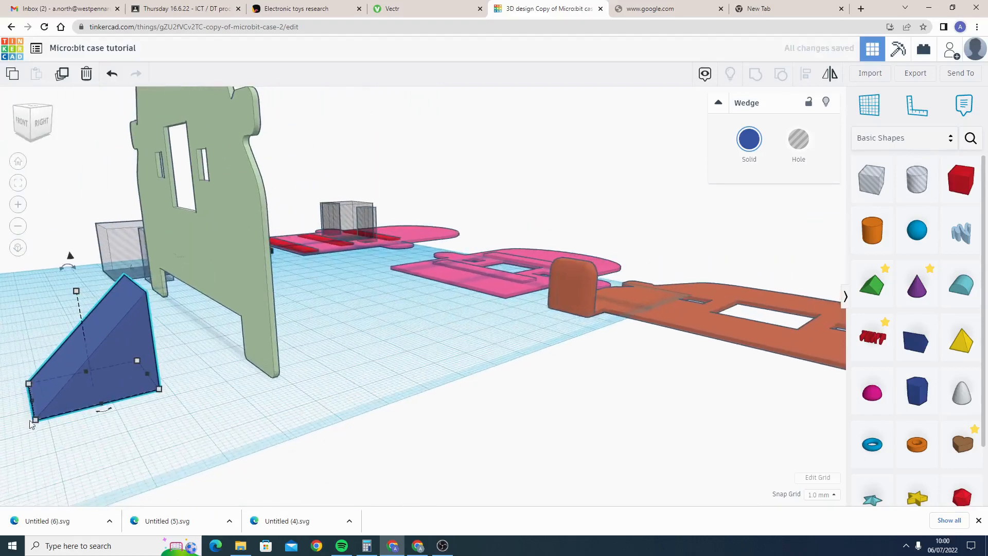
left_click_drag(126, 335, 248, 327)
right_click_drag(265, 404, 626, 399)
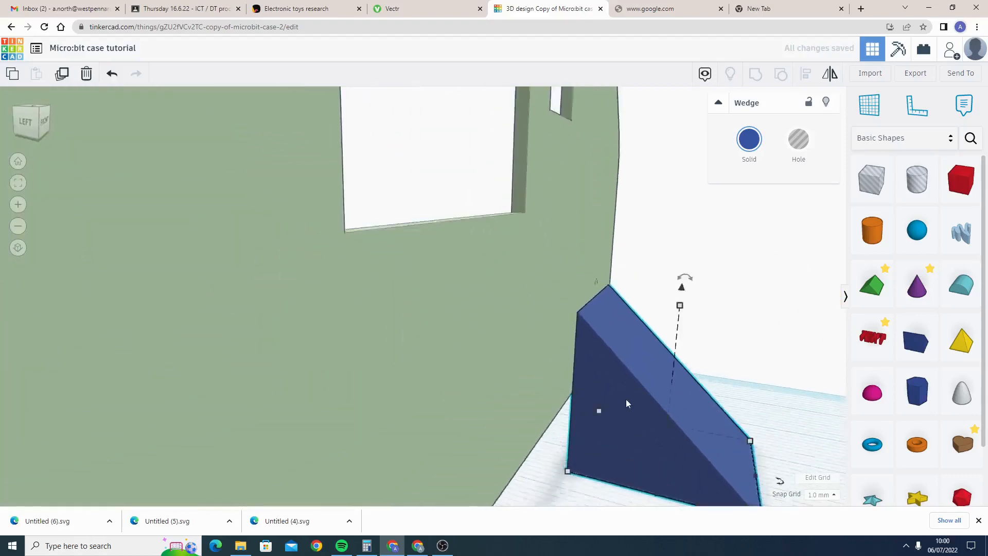
left_click_drag(565, 449, 574, 421)
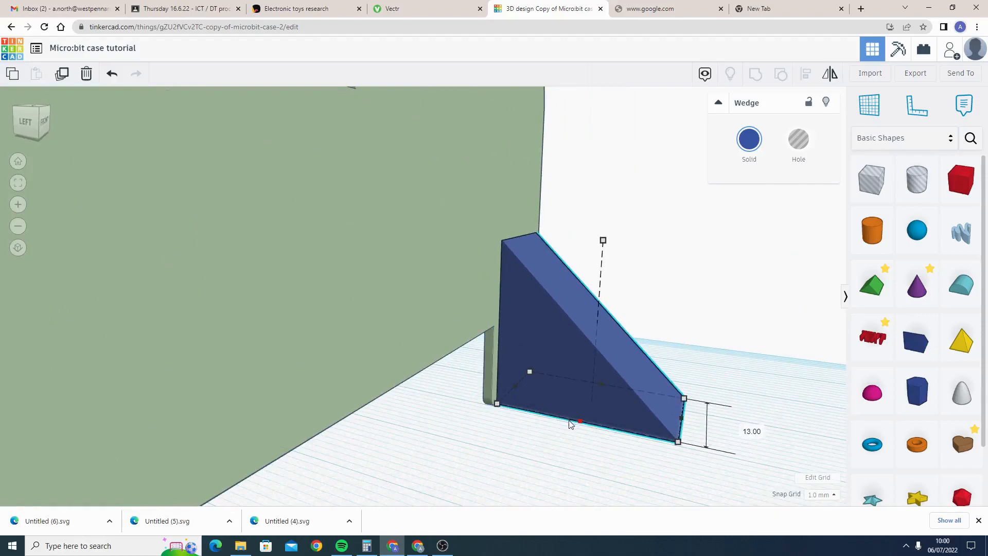
- Narrow the wedge to a width of 13 mm so that it stays within the foot's edge
right_click_drag(530, 371, 420, 311)
scroll(483, 411, "up", 5)
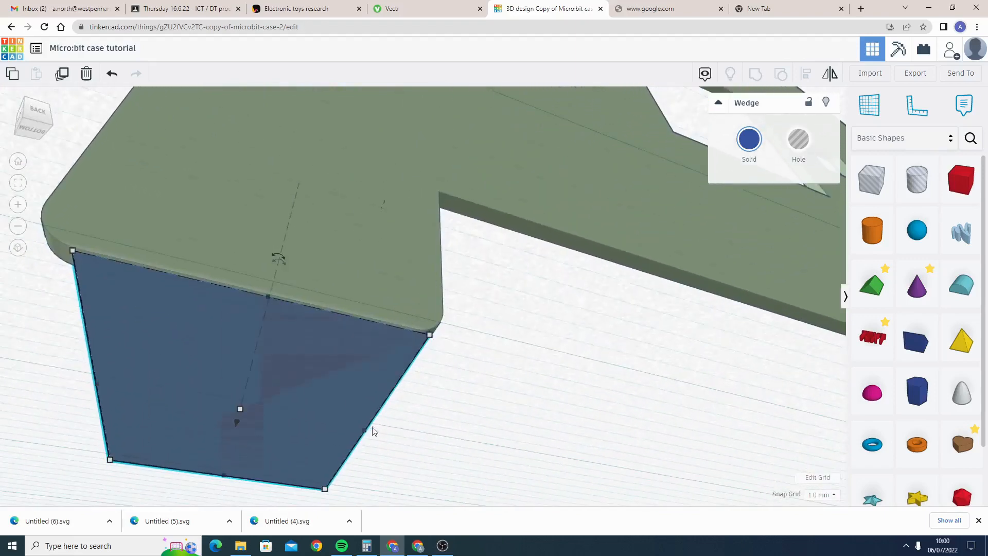
left_click_drag(357, 433, 353, 433)
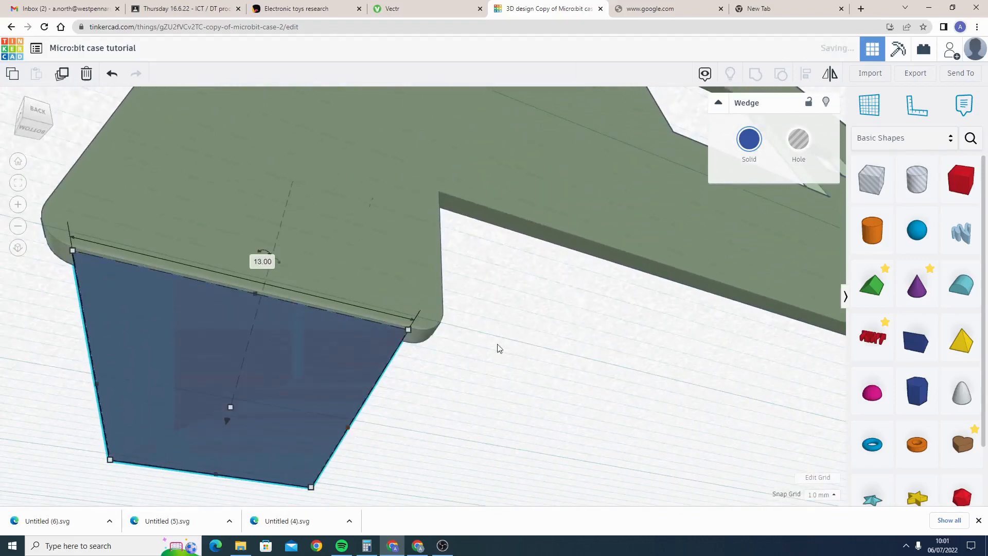
left_click(481, 362)
- Reduce the wedge's height to 13 mm and lengthen its base to 25 mm away from the car
right_click_drag(347, 363, 384, 311)
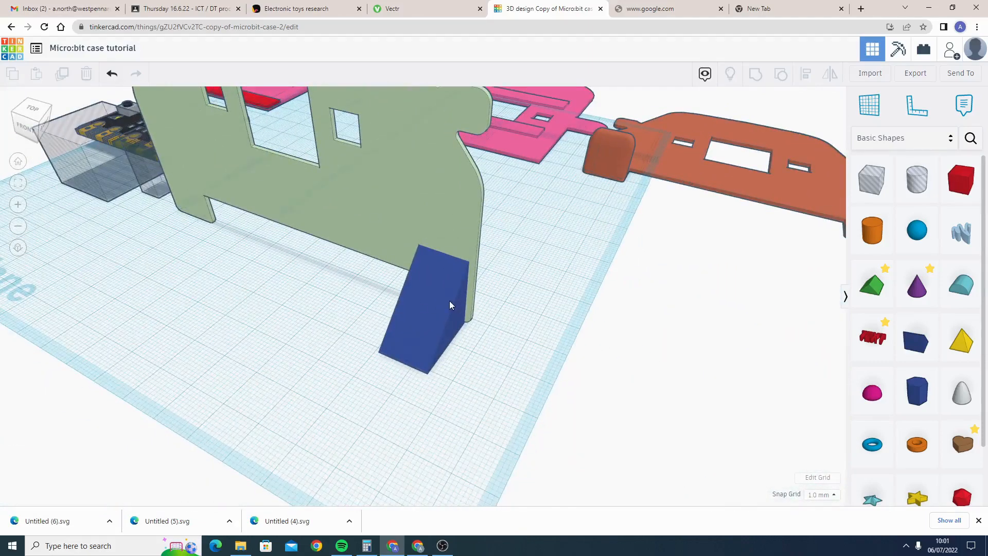
right_click_drag(450, 304, 476, 249)
left_click(406, 248)
left_click_drag(463, 251, 462, 284)
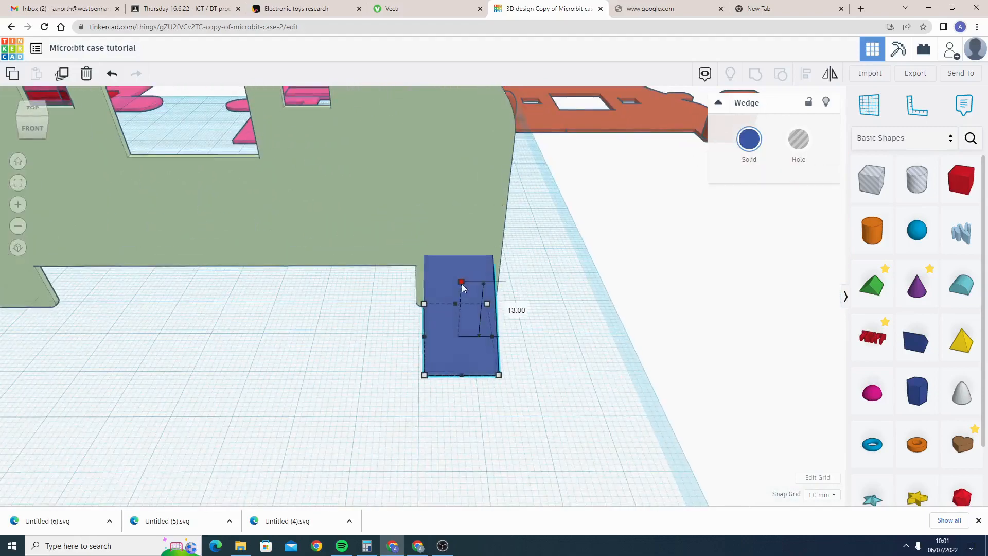
right_click_drag(517, 374, 712, 355)
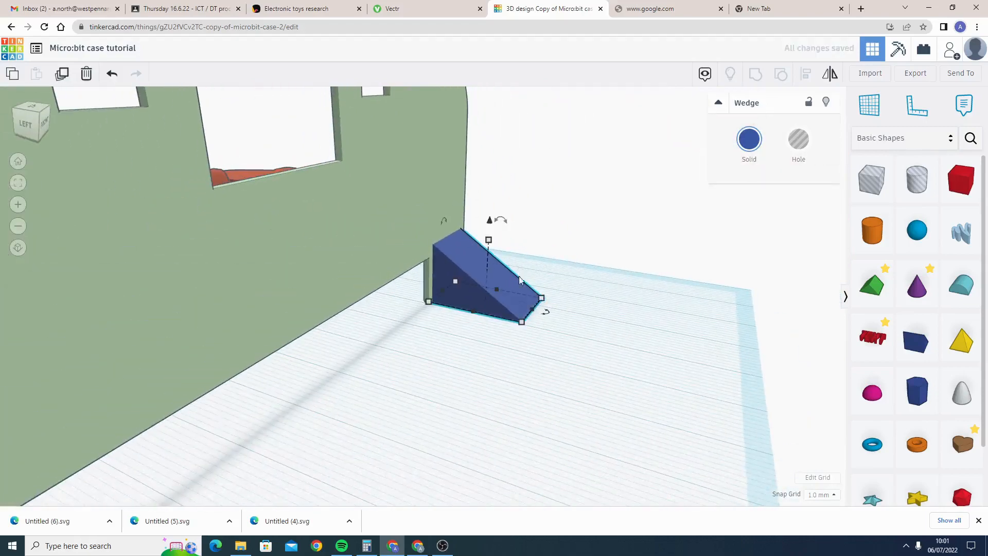
scroll(541, 340, "down", 10)
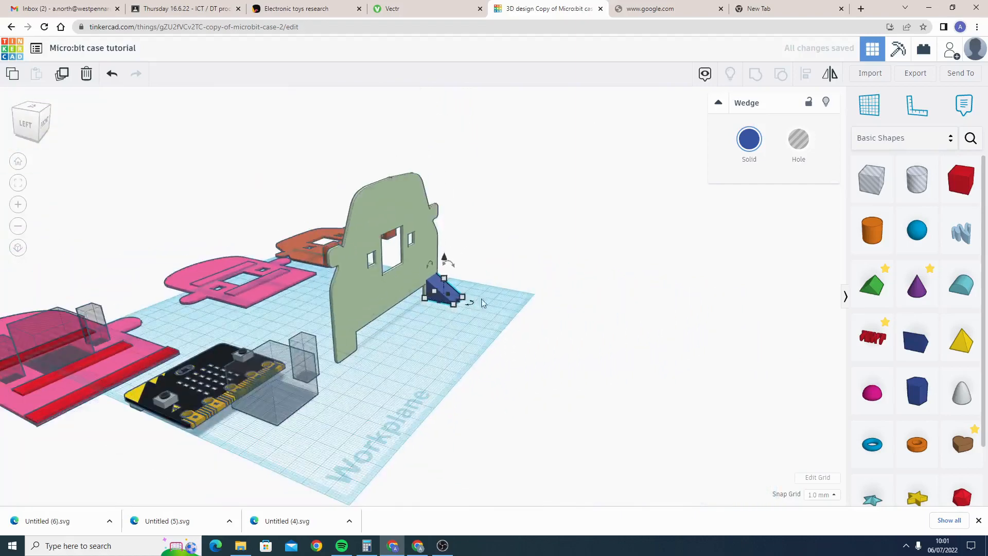
scroll(463, 272, "up", 3)
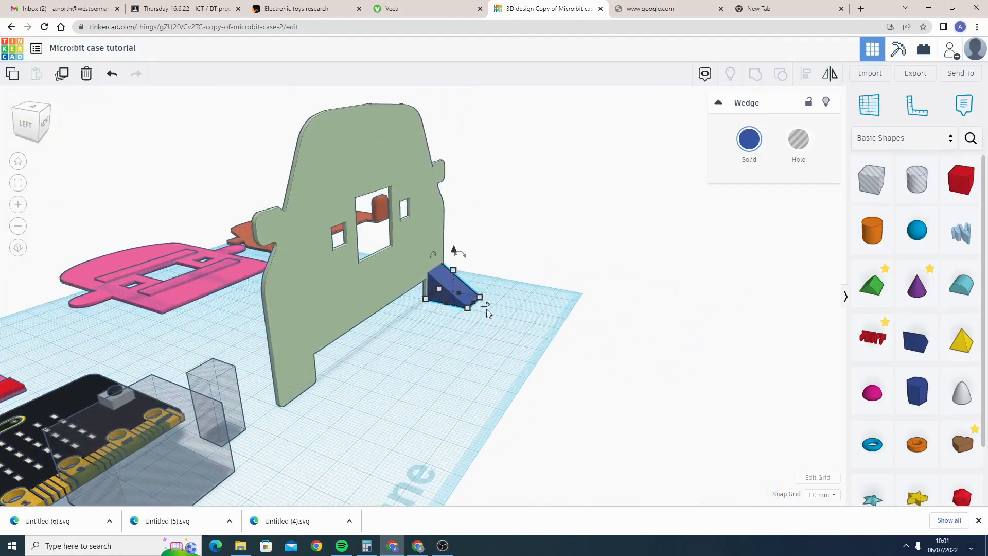
right_click_drag(533, 381, 394, 427)
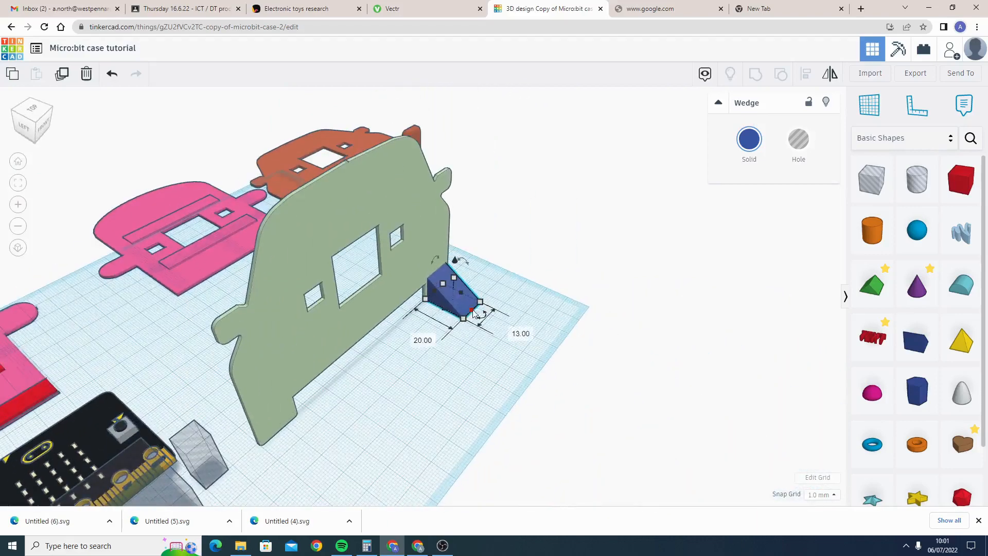
left_click_drag(473, 313, 483, 320)
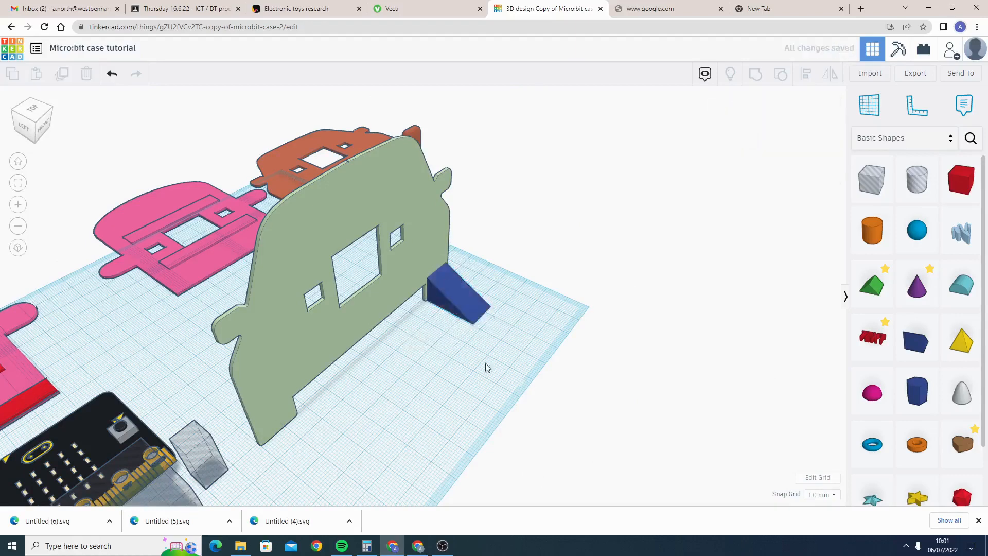
- Reduce the wedge's height to 11 mm and fine-tune it to 10.5 mm with a 0.1 mm snap grid
right_click_drag(487, 367, 465, 347)
scroll(465, 347, "up", 5)
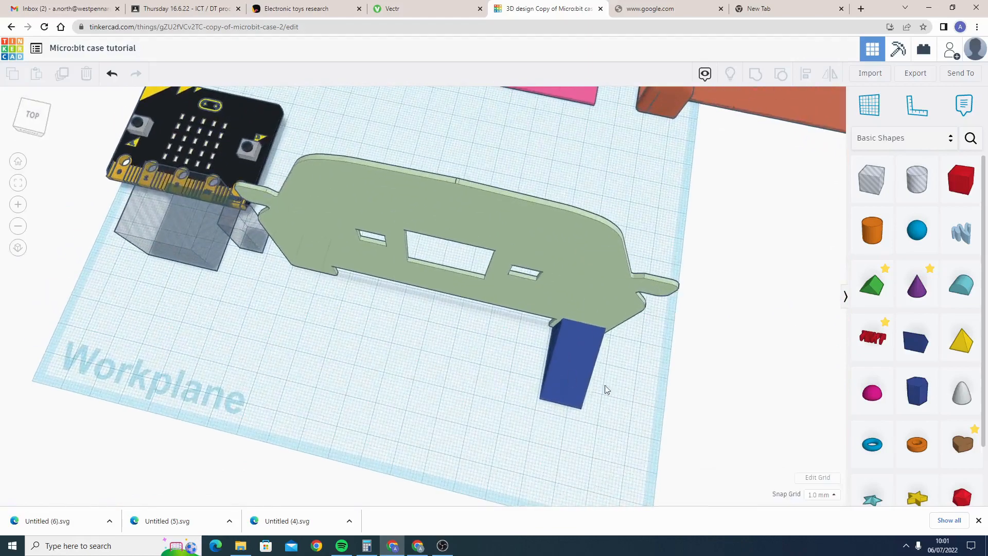
right_click_drag(648, 378, 632, 253)
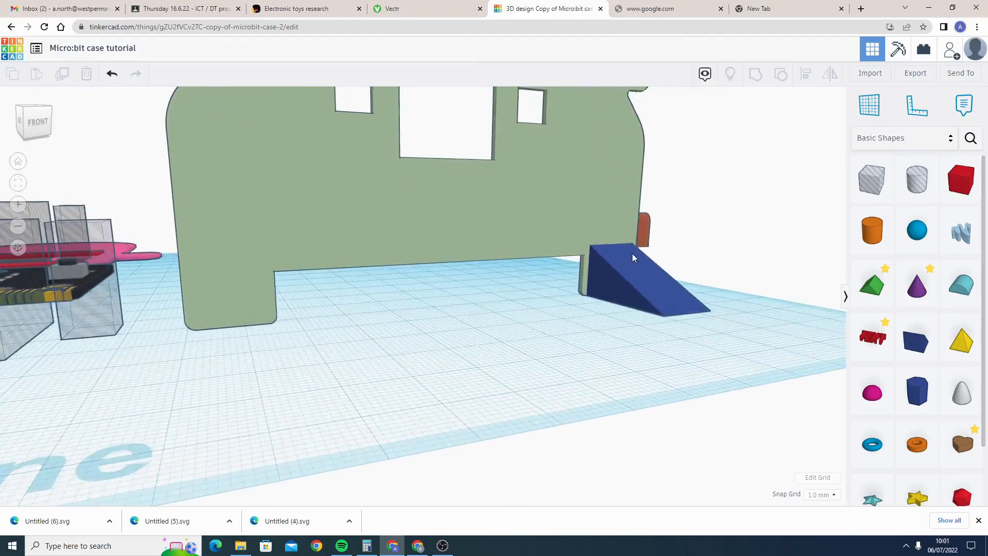
left_click(632, 254)
left_click_drag(647, 248, 647, 256)
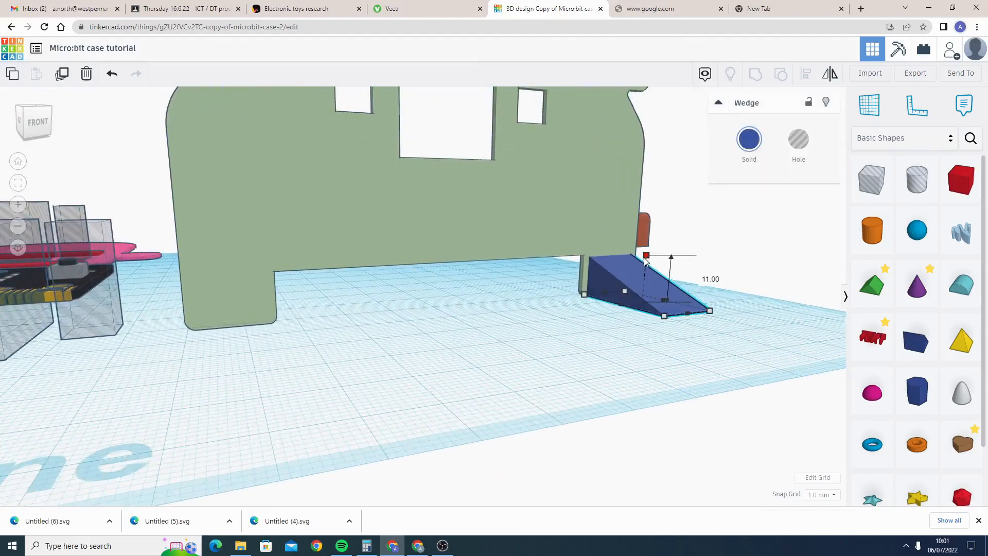
scroll(581, 249, "up", 8)
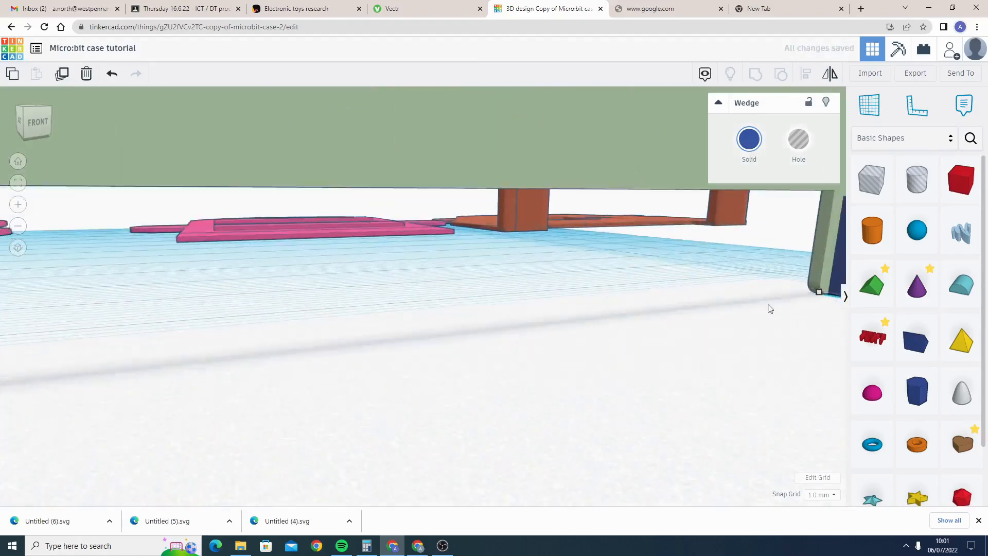
scroll(367, 366, "down", 4)
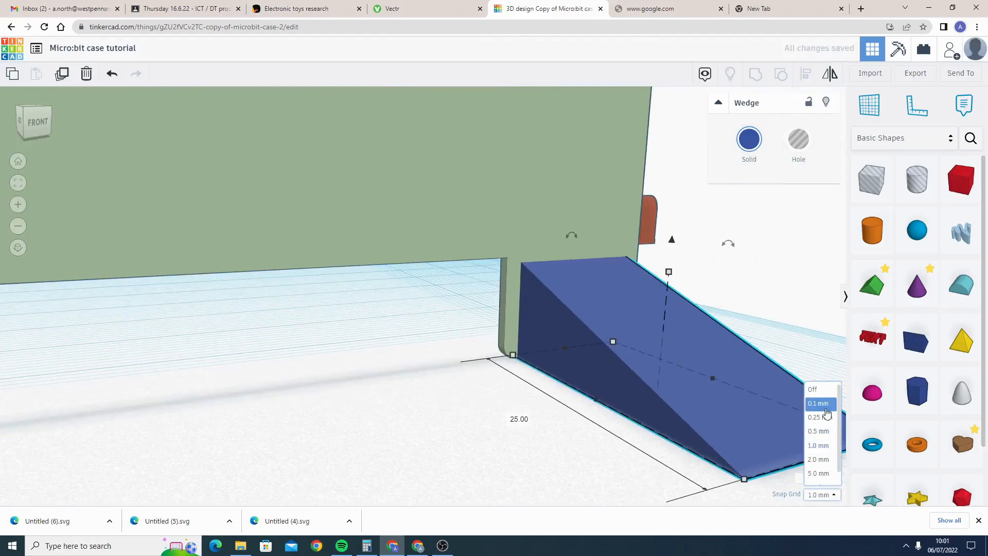
left_click(670, 272)
scroll(617, 363, "down", 5)
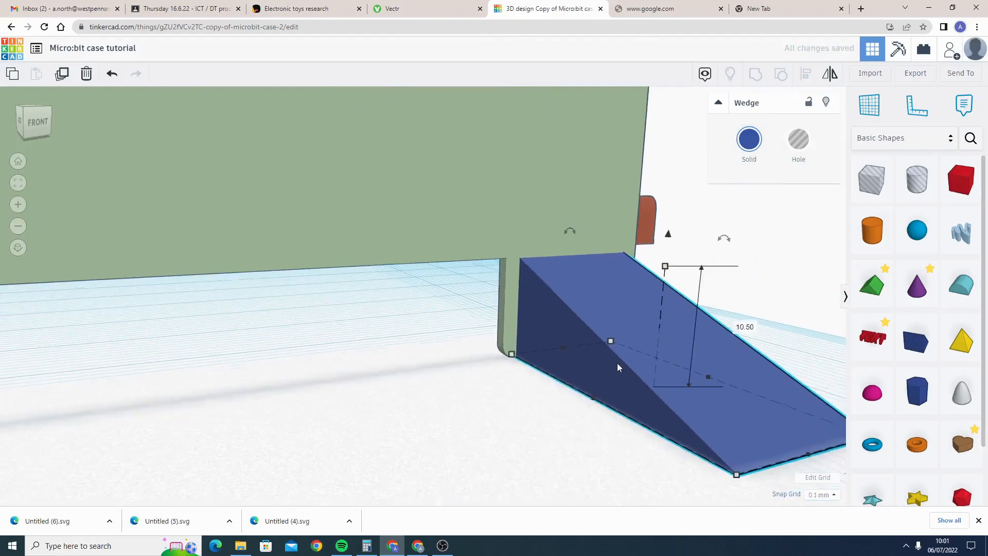
- Set the snap grid to 5.0 mm and place a copy of the wedge against the car's other foot
right_click_drag(648, 405, 507, 412)
scroll(557, 342, "down", 6)
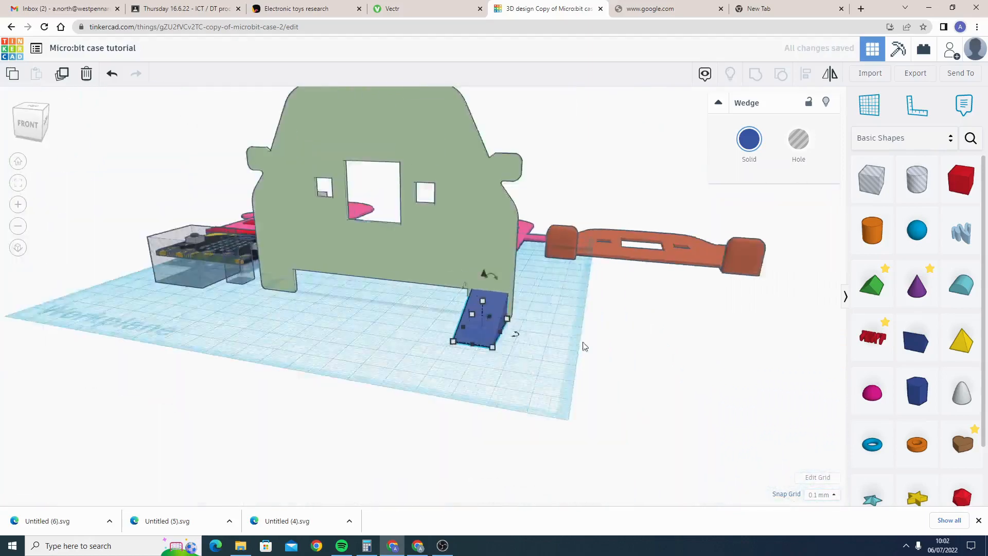
middle_click_drag(444, 318, 564, 360)
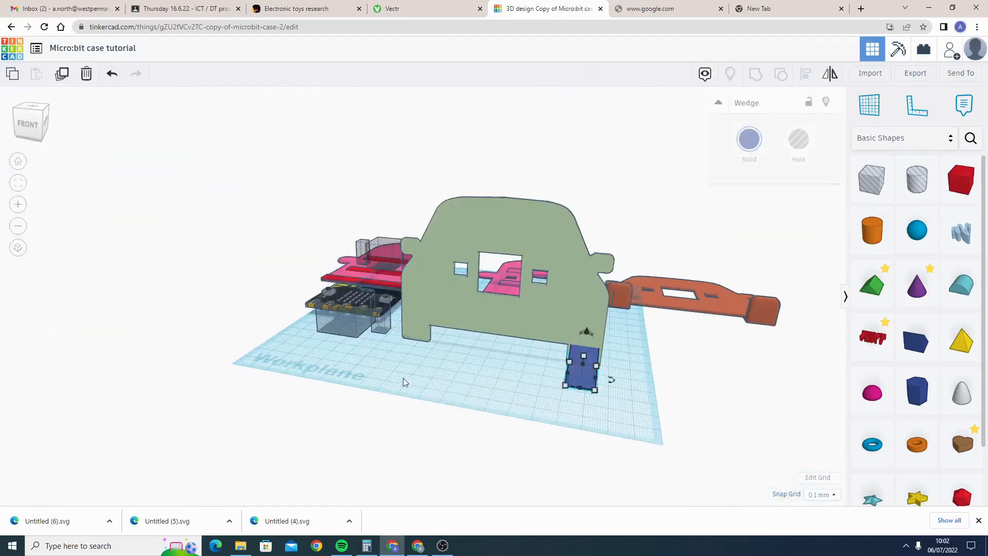
right_click_drag(403, 378, 518, 363)
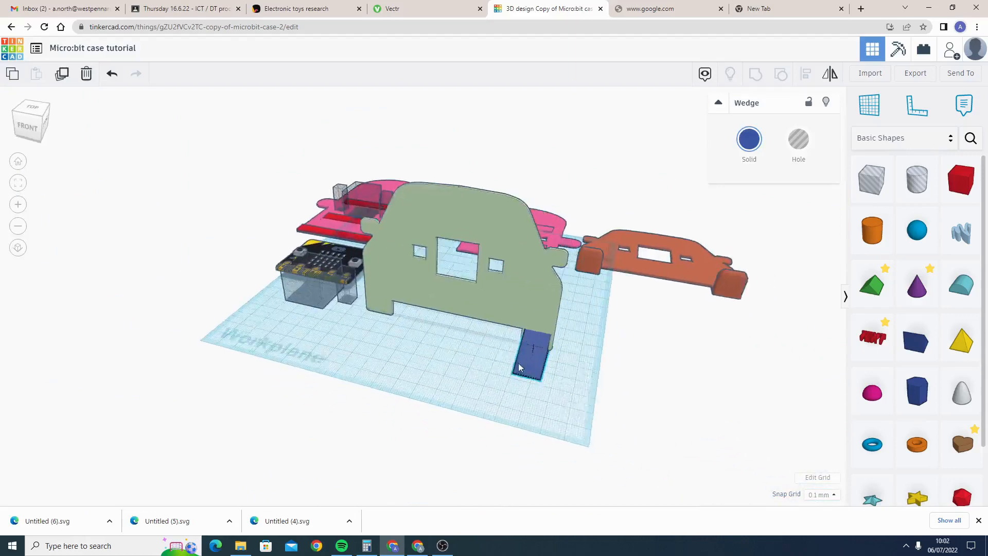
middle_click_drag(550, 375, 610, 409)
left_click(611, 408)
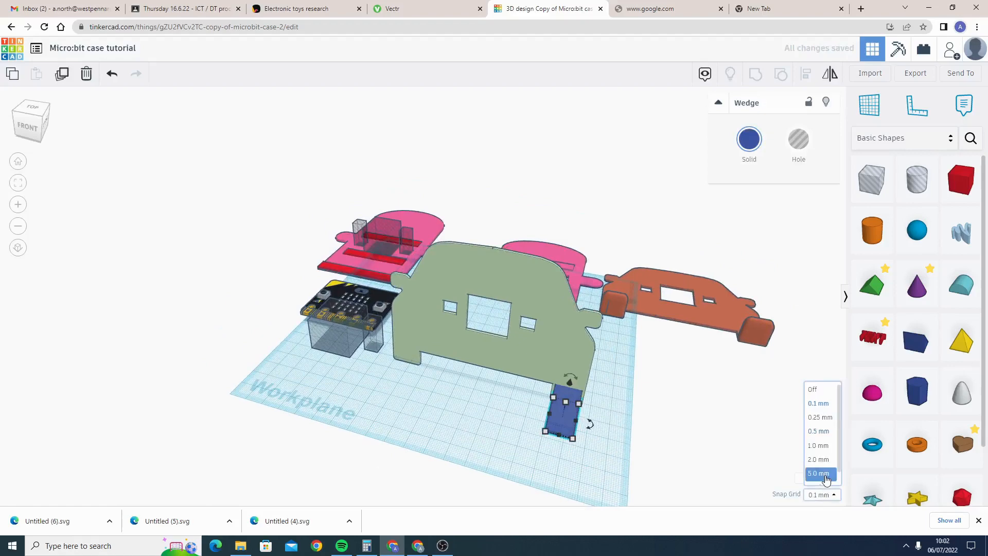
scroll(557, 409, "up", 5)
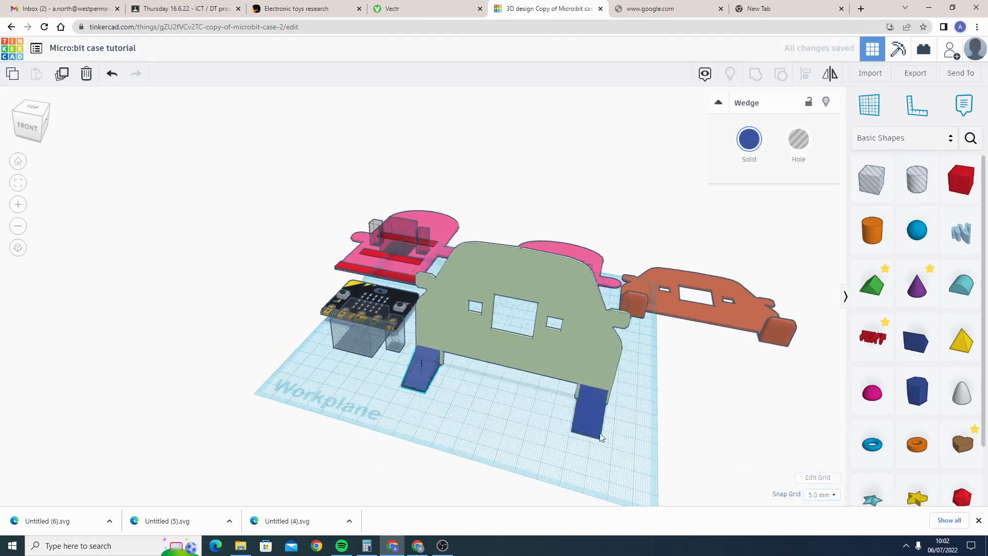
- Set the snap grid to 0.1 mm and examine how the selected wedge sits against the car's foot
middle_click_drag(699, 396, 473, 288)
middle_click_drag(677, 339, 534, 325)
right_click_drag(524, 361, 582, 332)
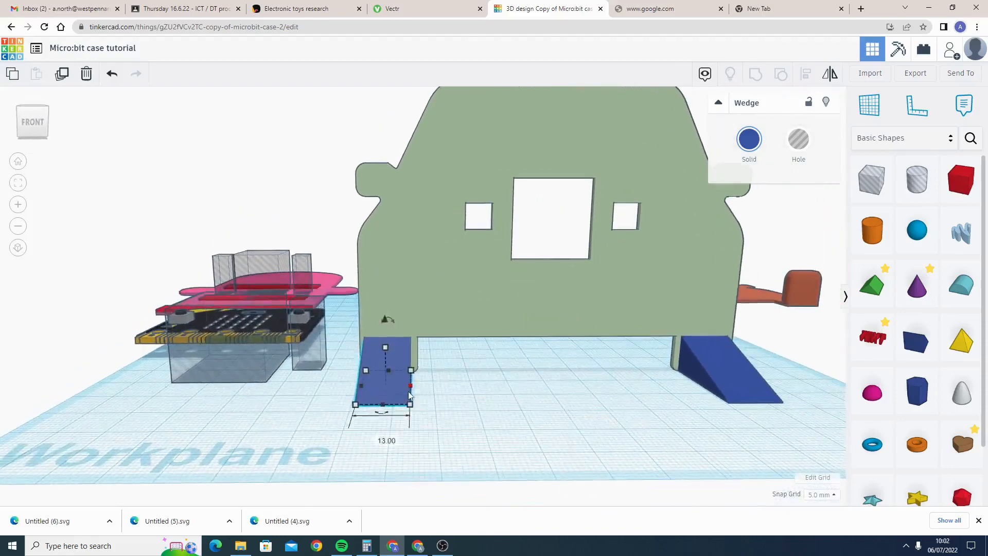
middle_click_drag(456, 387, 702, 401)
scroll(624, 404, "up", 5)
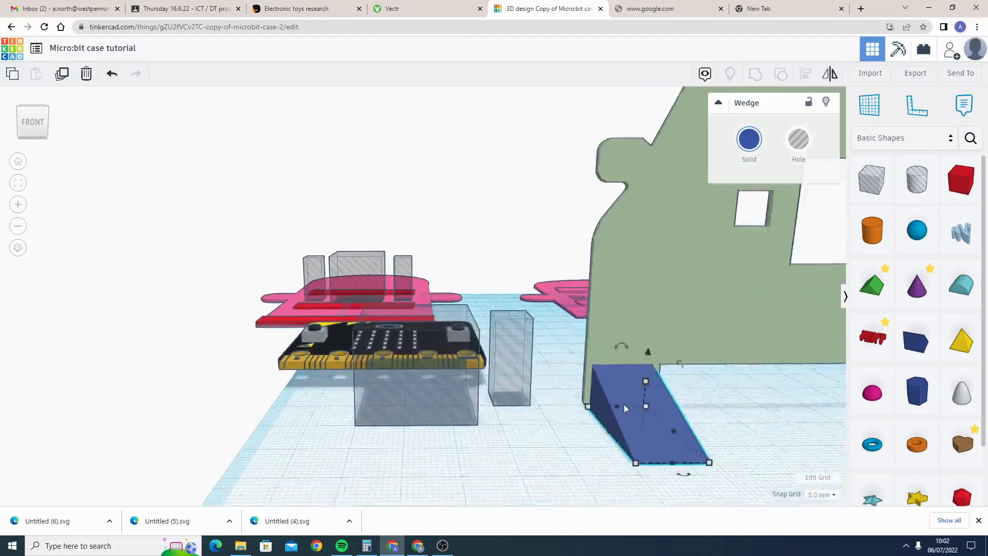
scroll(514, 350, "up", 5)
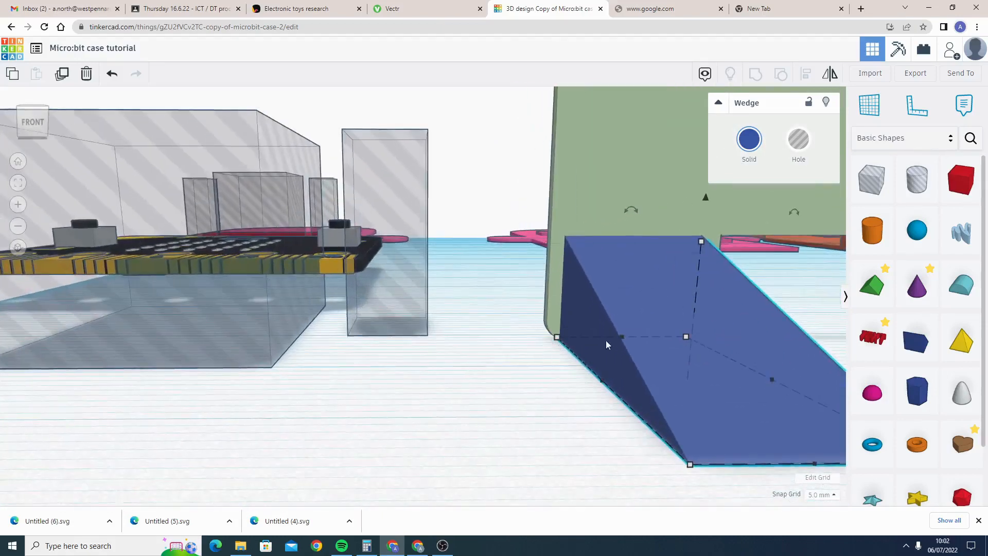
middle_click_drag(632, 329, 375, 275)
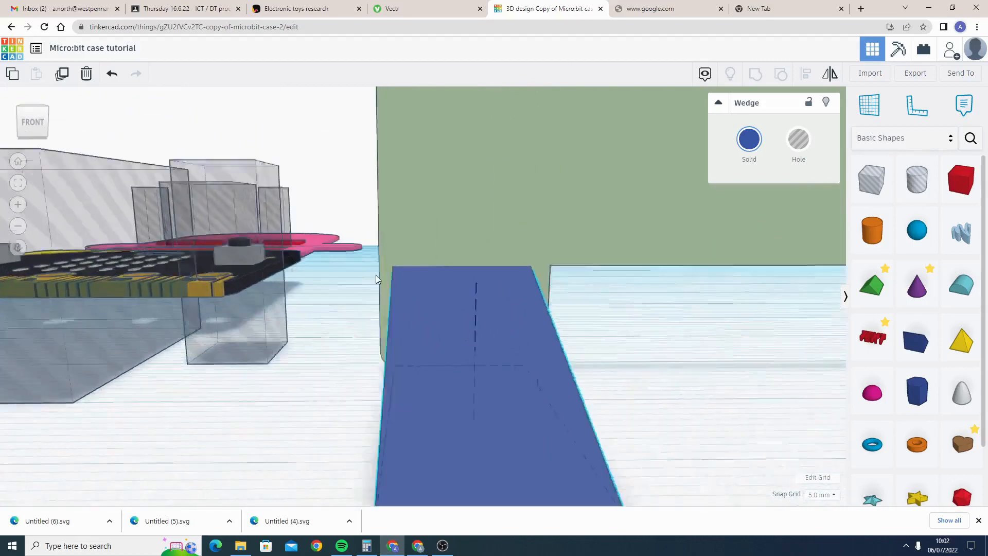
middle_click_drag(608, 344, 461, 406)
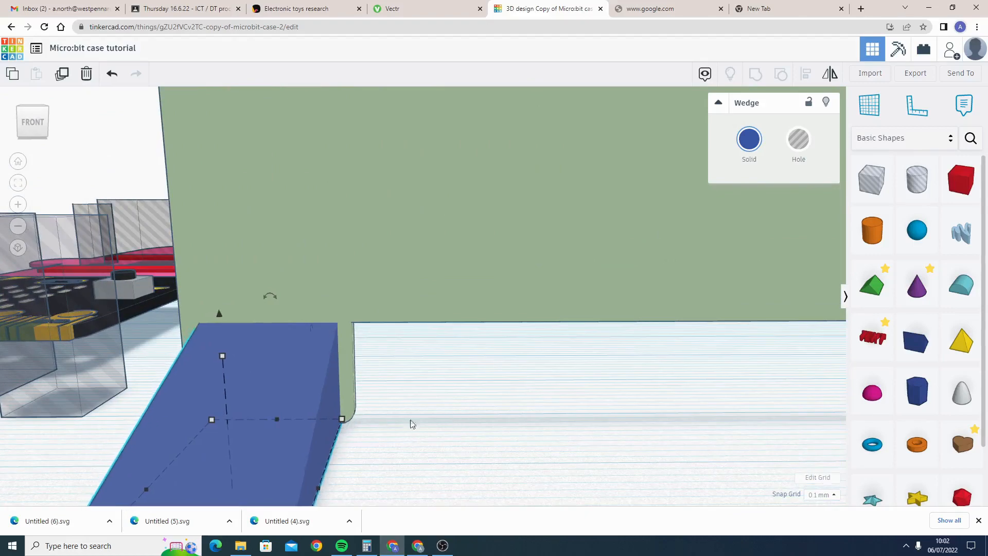
- Compare how both wedges line up with the edges of the car's two feet
mouse_move(412, 423)
middle_mouse_down()
mouse_move(686, 421)
mouse_move(192, 375)
middle_mouse_up()
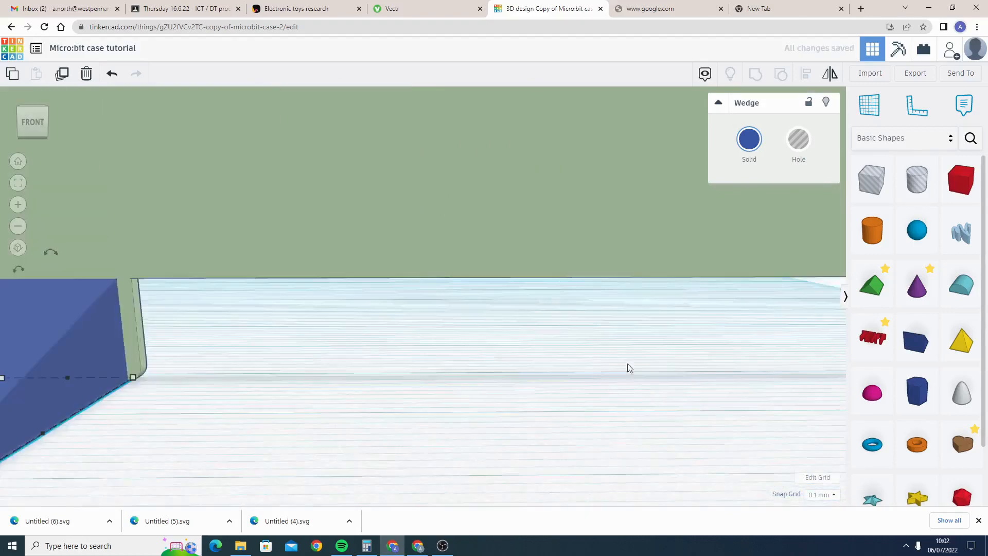
middle_click_drag(659, 365, 177, 380)
middle_click_drag(651, 397, 423, 395)
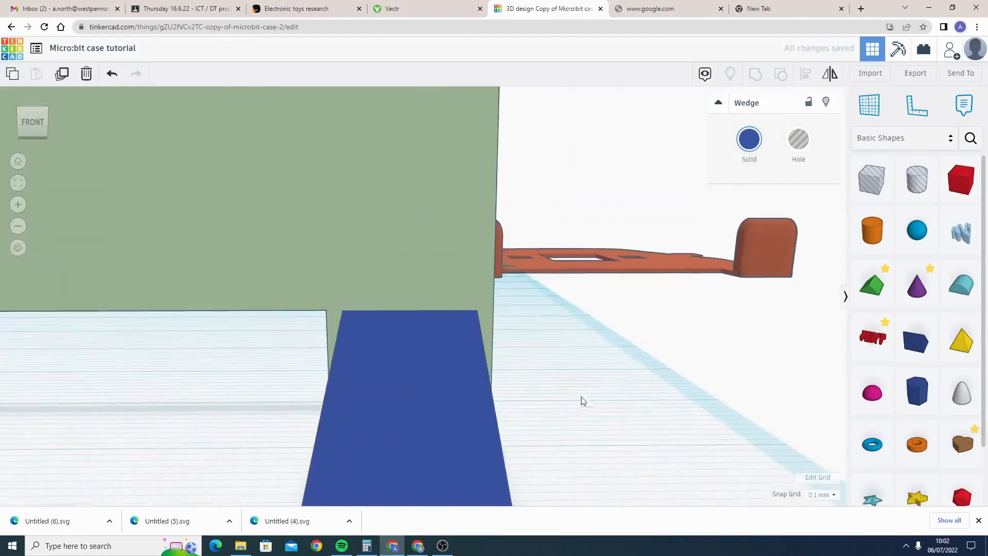
right_click_drag(583, 397, 572, 394)
middle_click_drag(446, 390, 600, 393)
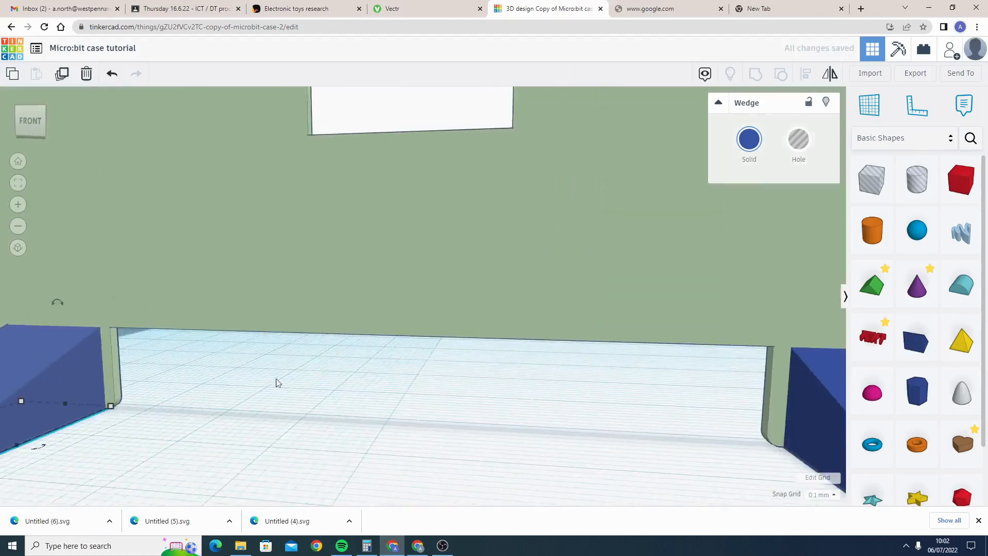
middle_click_drag(210, 384, 538, 397)
middle_click_drag(345, 363, 441, 362)
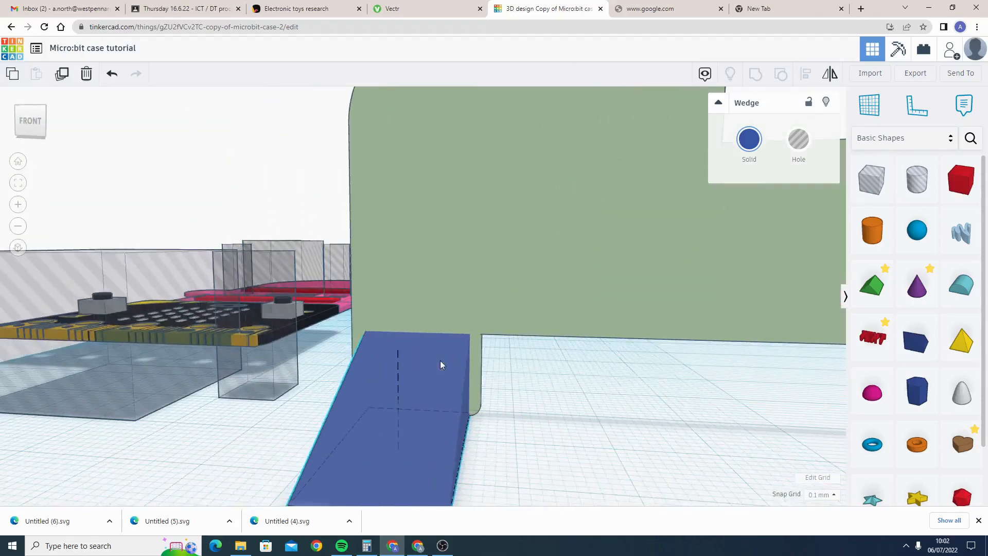
scroll(502, 394, "down", 3)
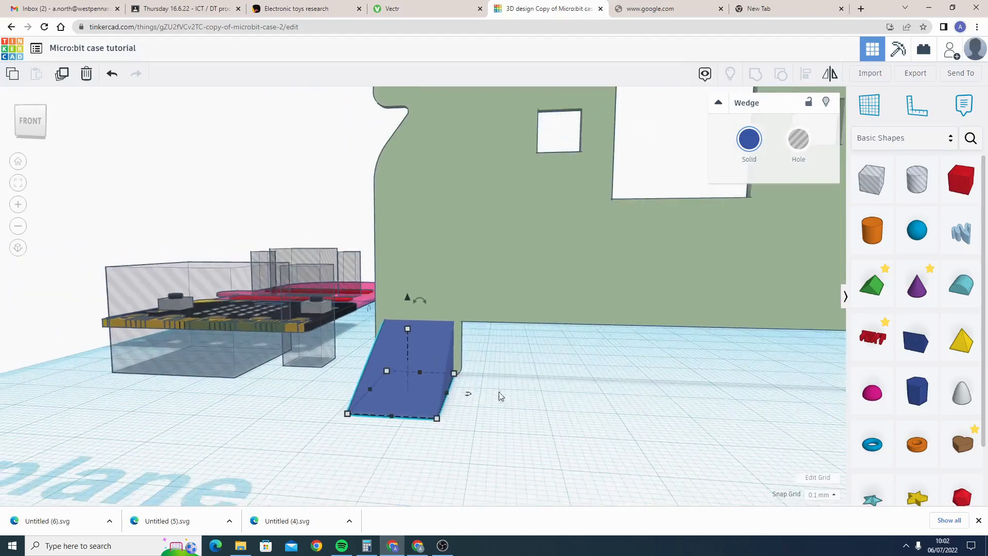
right_click_drag(532, 415, 556, 318)
scroll(556, 318, "down", 5)
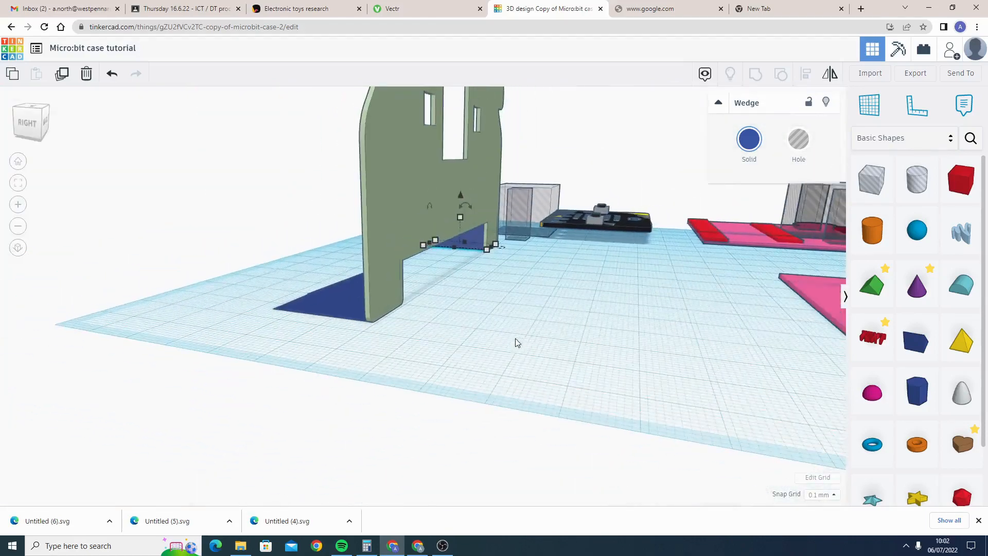
- Group the standing car front and both wedges into one shape
right_click_drag(366, 352, 647, 383)
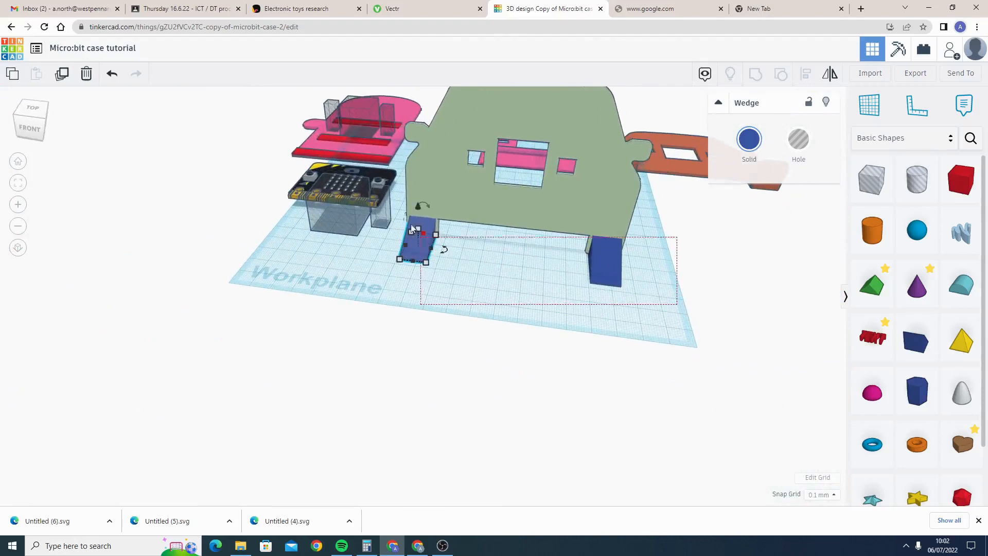
left_click_drag(417, 206, 421, 201)
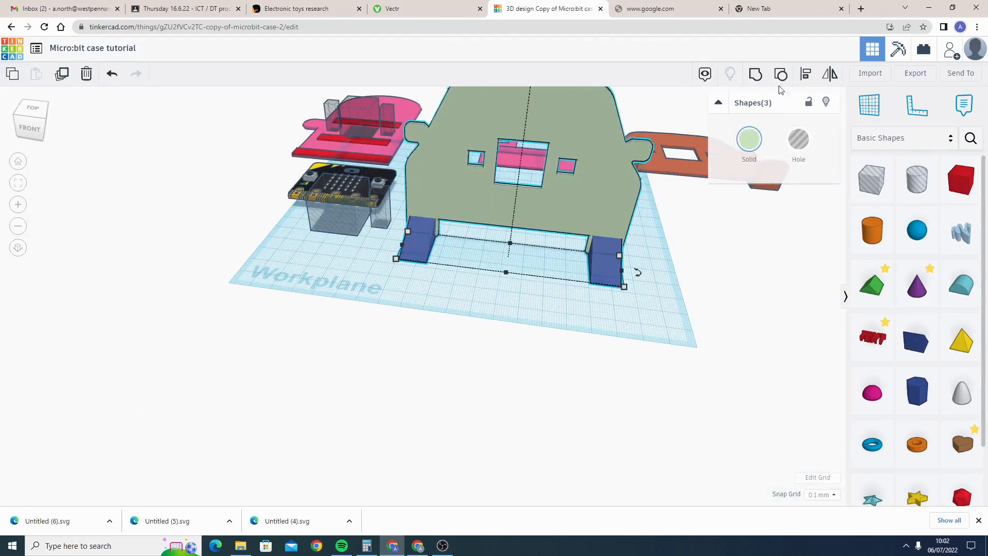
key("ctrl+g")
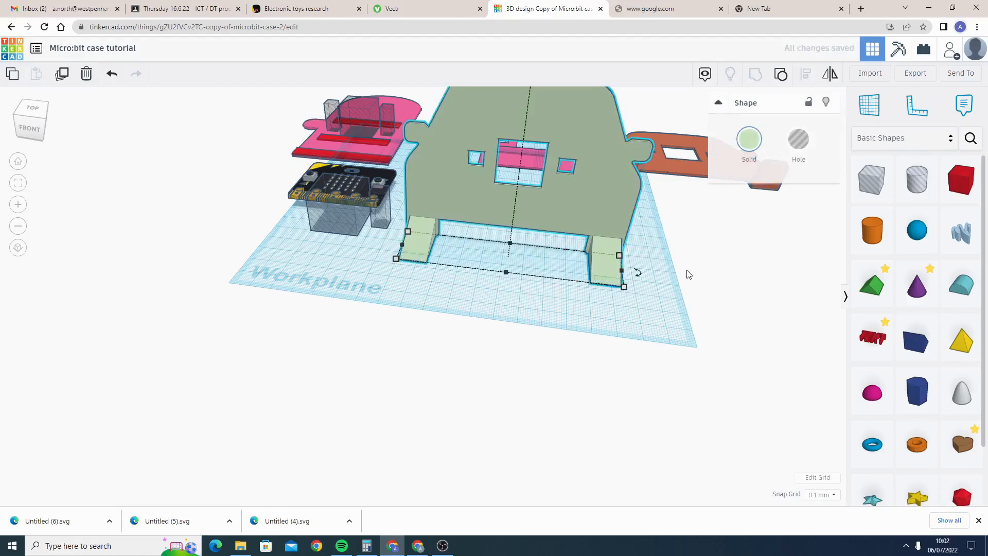
left_click(702, 281)
- Examine the grouped case from the front, side, underside and back, including its wedge supports and openings
right_click_drag(689, 268, 734, 254)
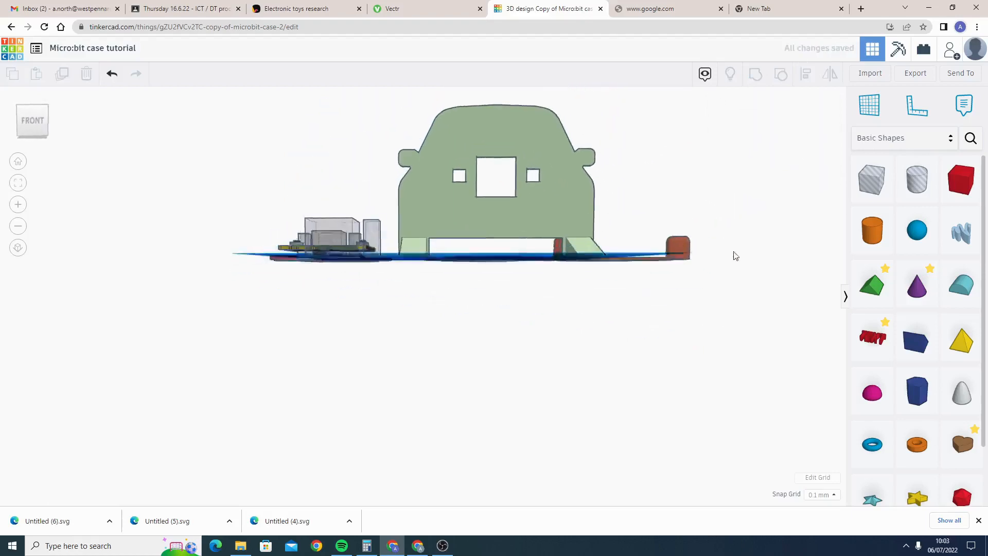
scroll(515, 251, "up", 5)
middle_click_drag(479, 245, 366, 360)
right_click_drag(495, 355, 472, 338)
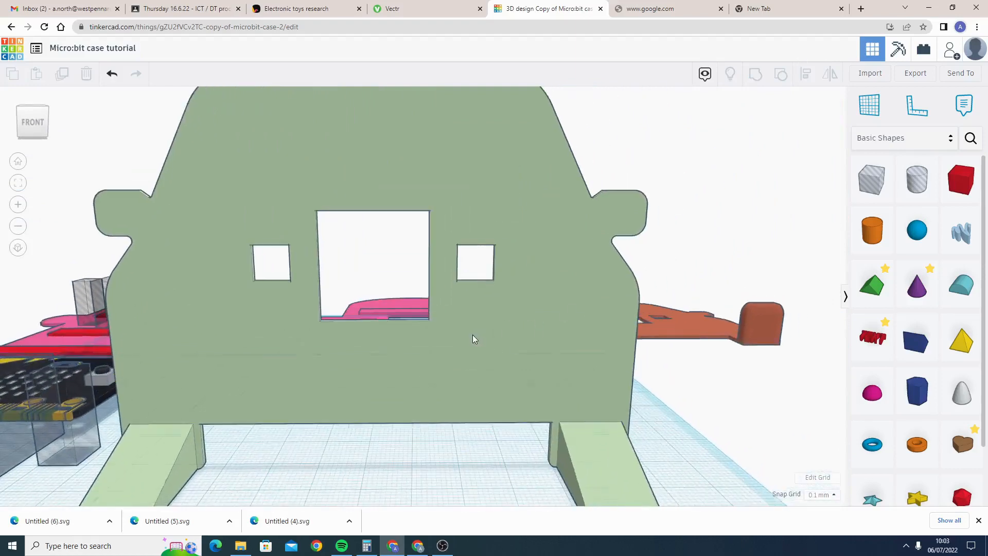
right_click_drag(538, 336, 318, 276)
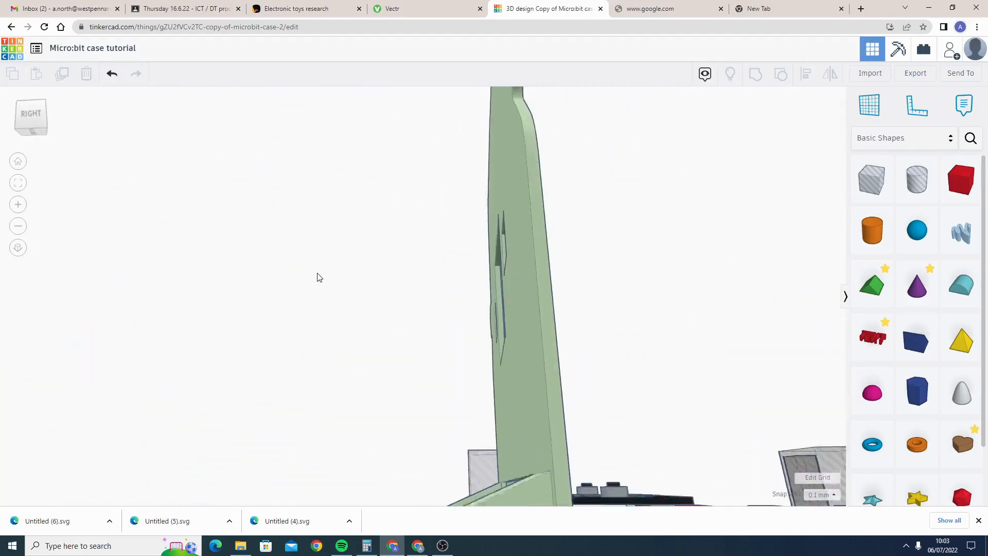
scroll(420, 280, "up", 3)
right_click_drag(421, 279, 410, 273)
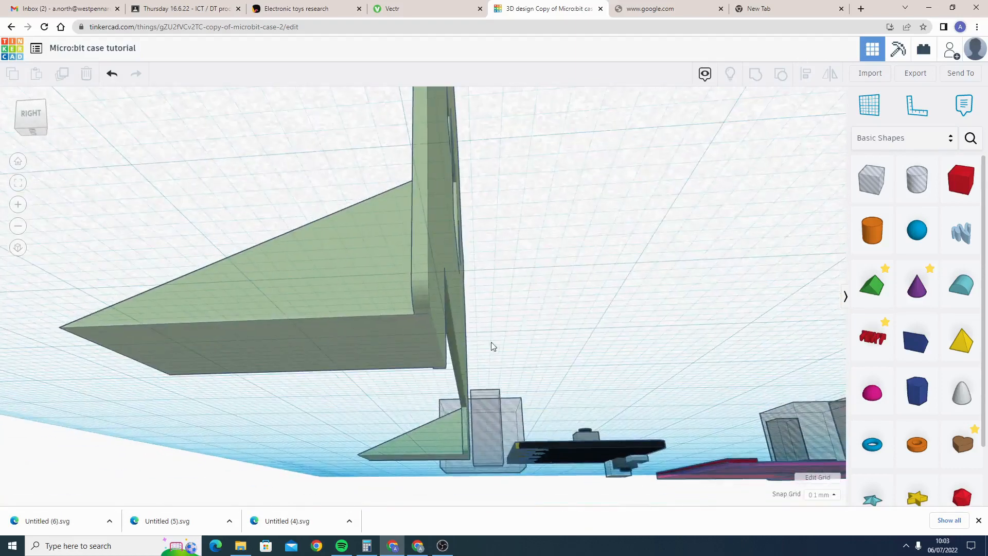
right_click_drag(493, 344, 499, 395)
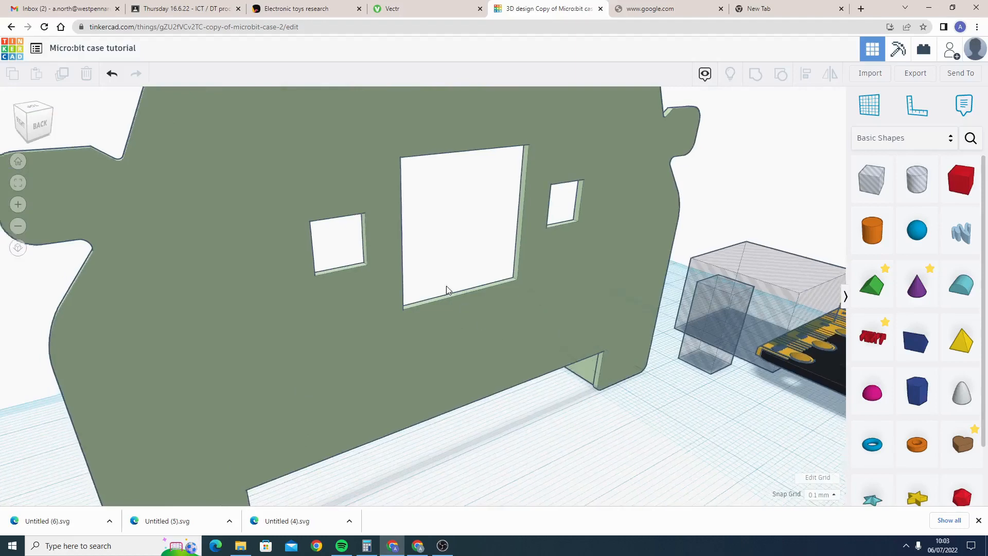
- Rotate the grouped case 90° so that it lies flat, and set its height above the workplane to 0
scroll(353, 270, "down", 5)
left_click(382, 317)
right_click_drag(382, 317, 520, 319)
left_click_drag(471, 180, 493, 255)
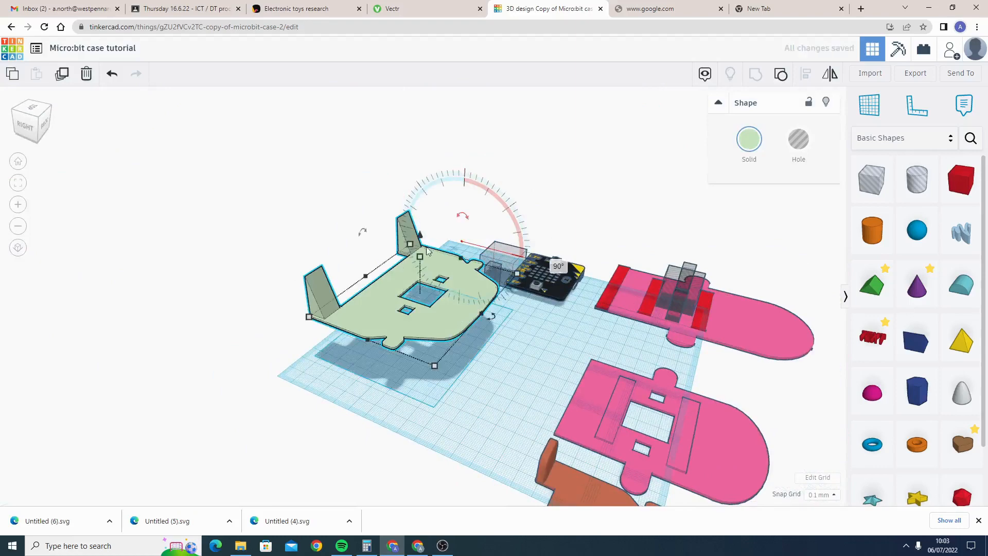
left_click_drag(422, 237, 540, 294)
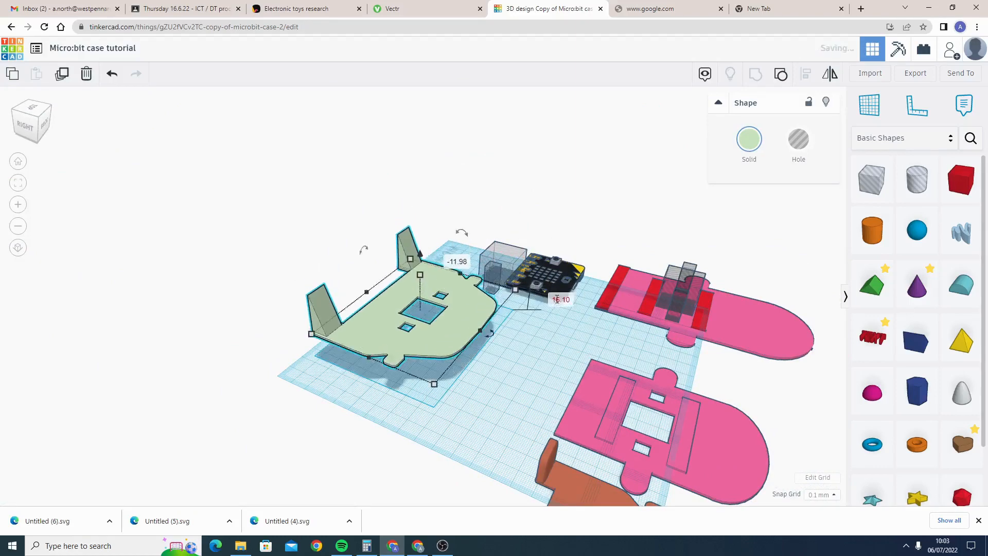
type("0")
key("Return")
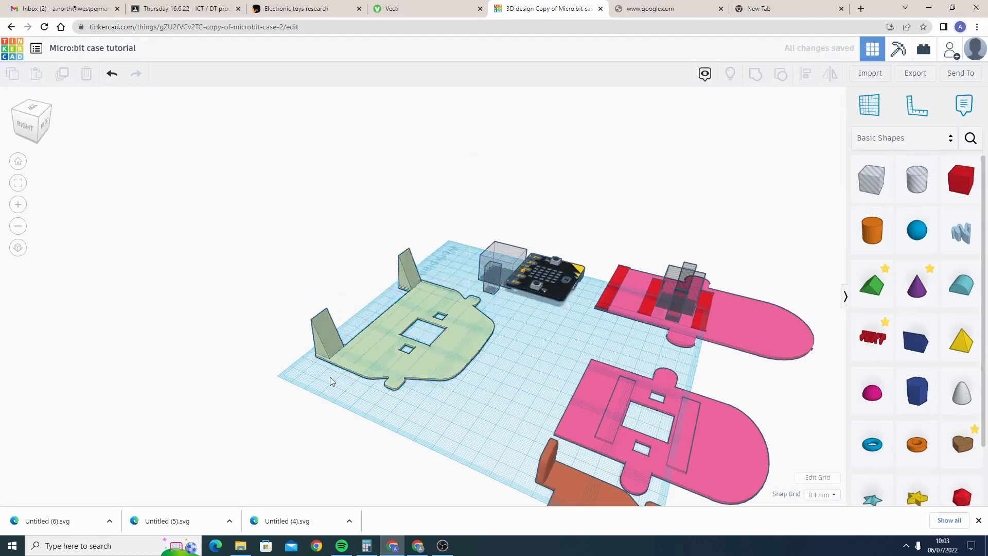
- Examine the flat case's openings and underside, and the red strips on the pink example case
right_click_drag(332, 381, 476, 406)
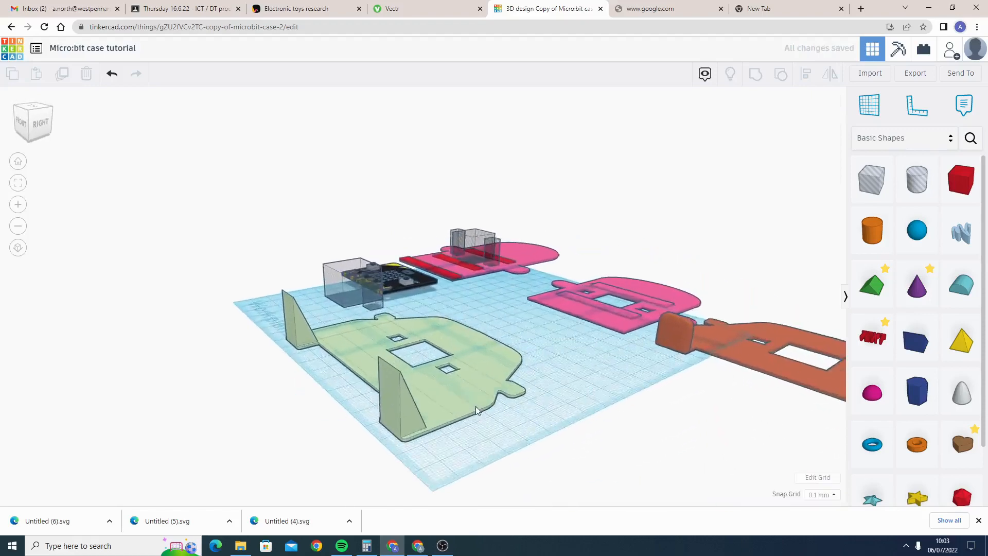
scroll(476, 406, "up", 5)
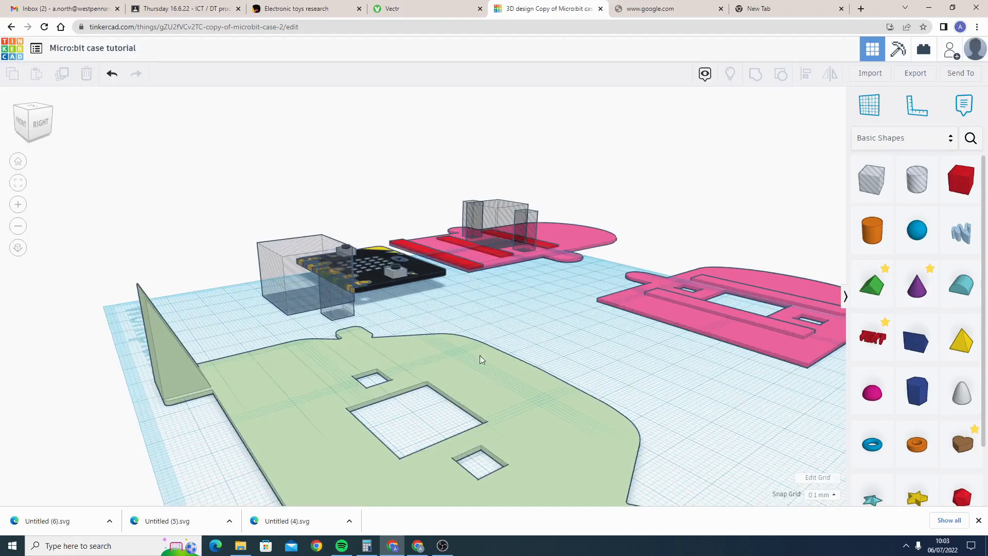
middle_click_drag(479, 355, 374, 283)
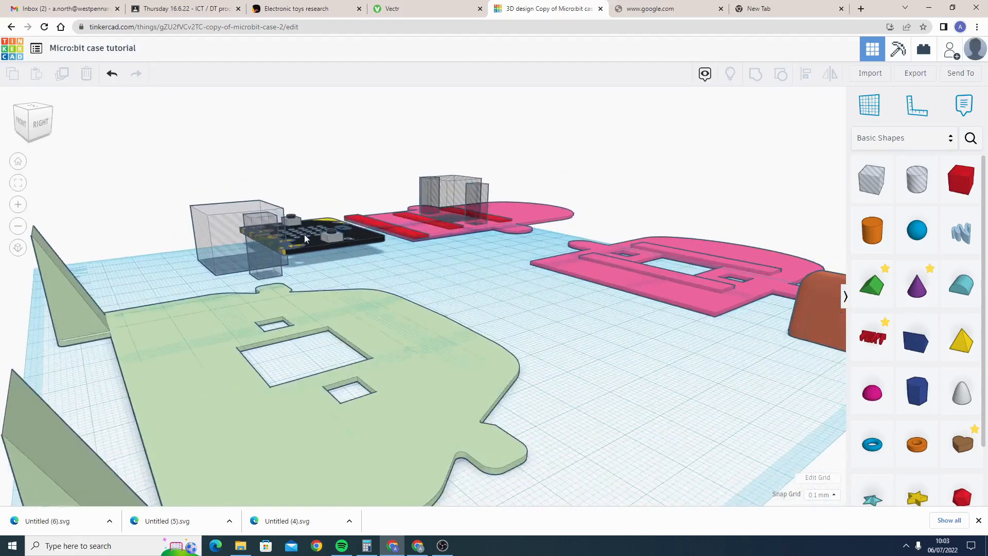
left_click(443, 229)
middle_click_drag(375, 278, 221, 337)
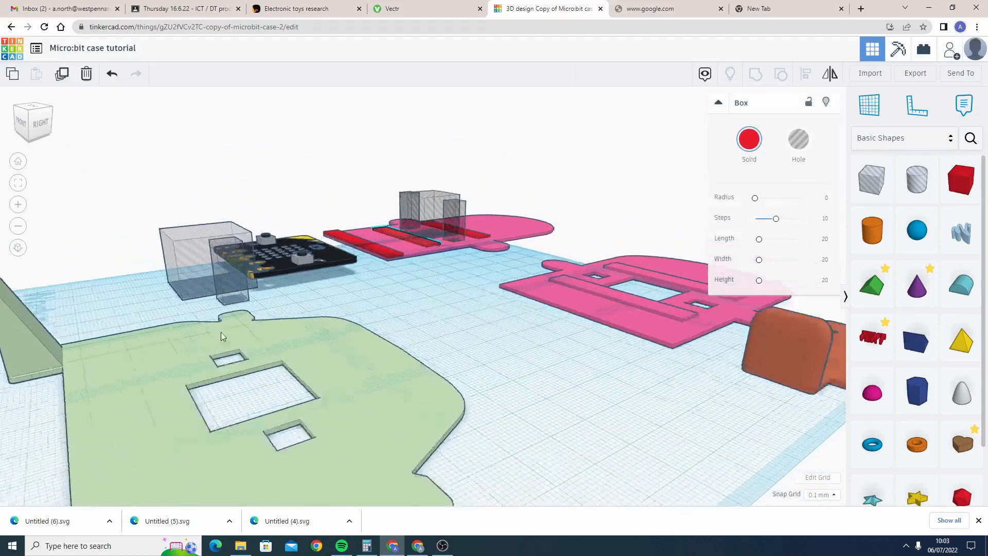
right_click_drag(221, 336, 653, 476)
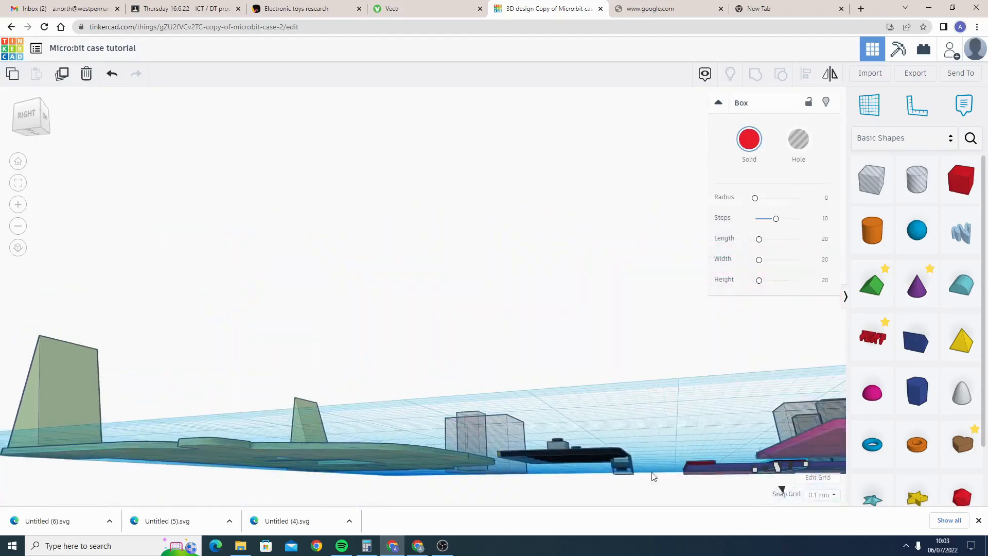
right_click_drag(402, 465, 270, 242)
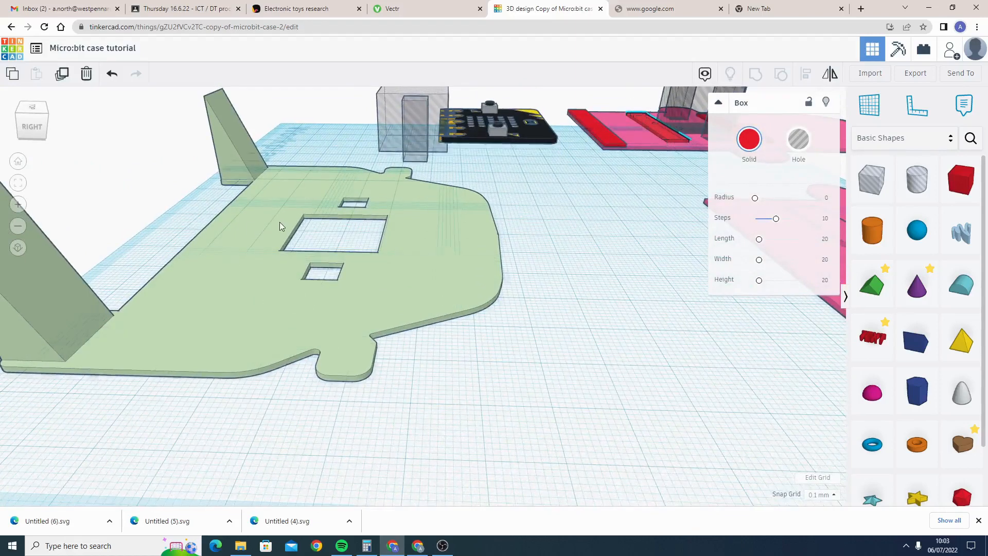
left_click(279, 222)
- Duplicate the two red strips beside the opening of the pink example case
left_click(669, 138)
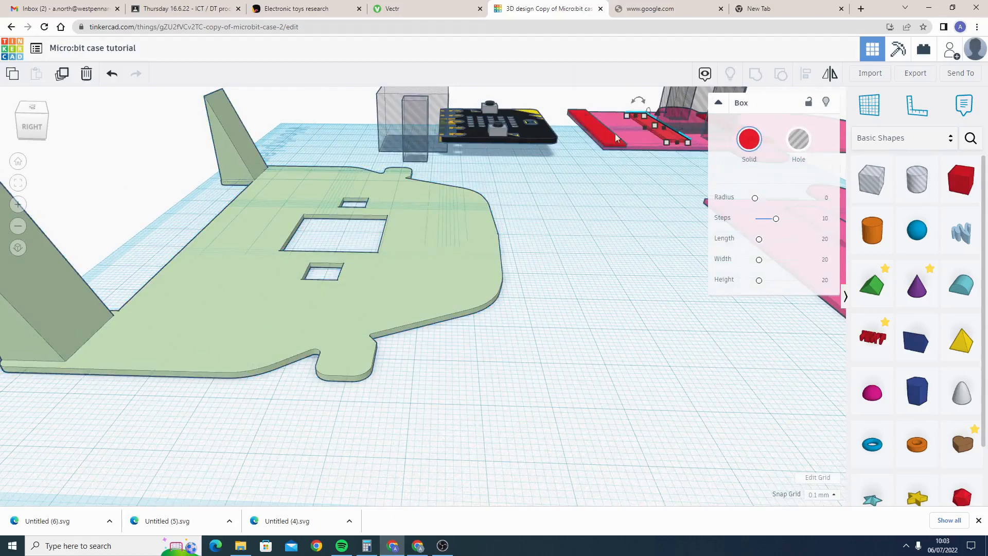
middle_click_drag(589, 235, 112, 418)
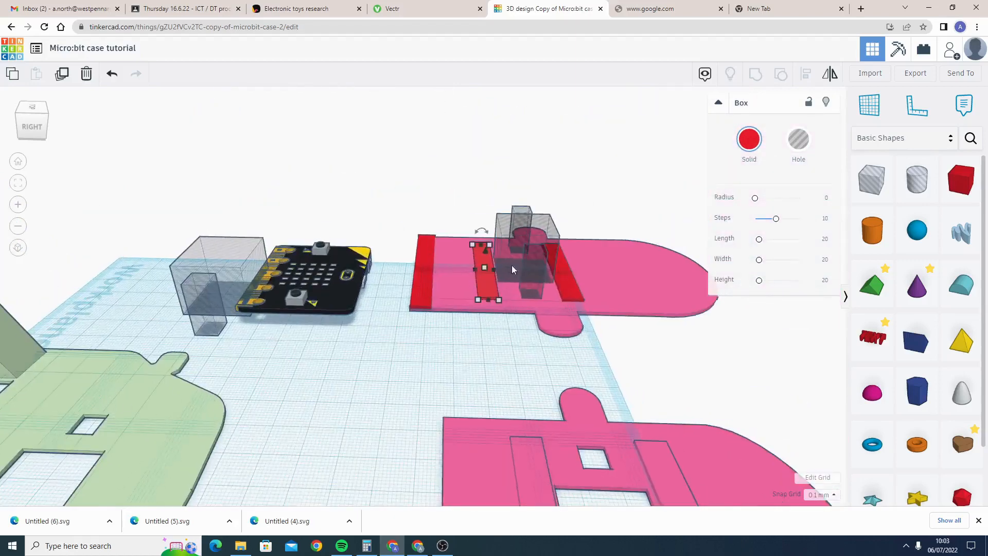
scroll(551, 289, "up", 5)
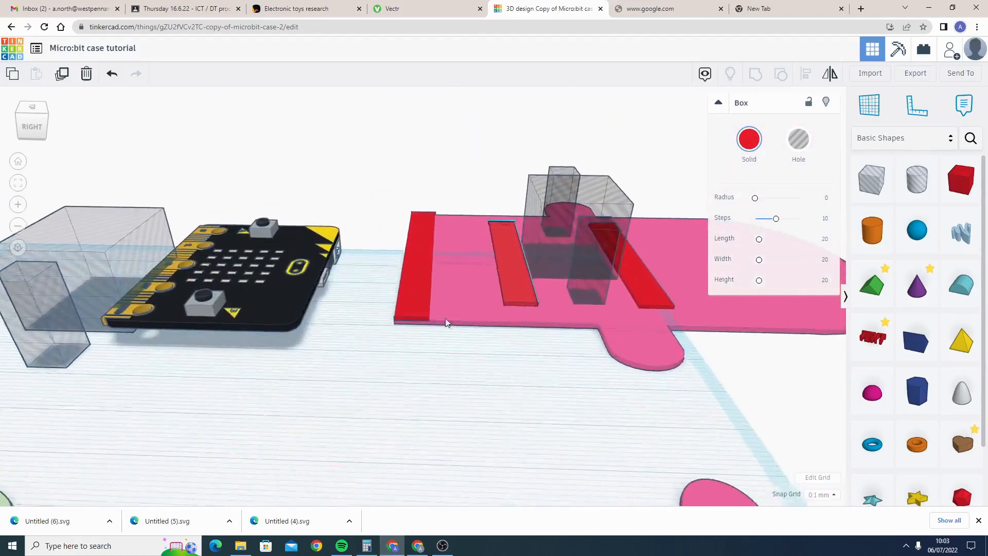
middle_click_drag(446, 323, 372, 297)
scroll(363, 307, "down", 5)
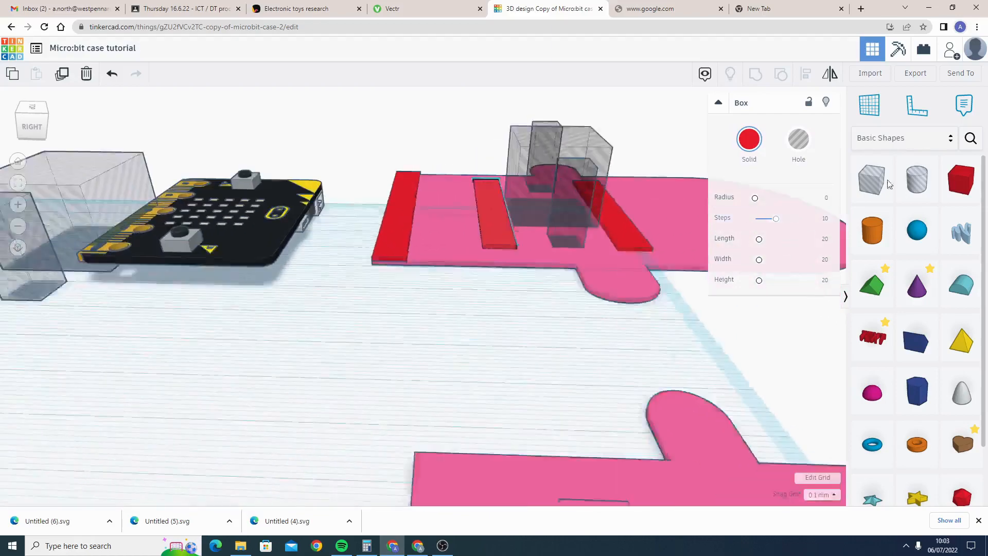
middle_click_drag(392, 307, 742, 200)
middle_click_drag(364, 318, 714, 210)
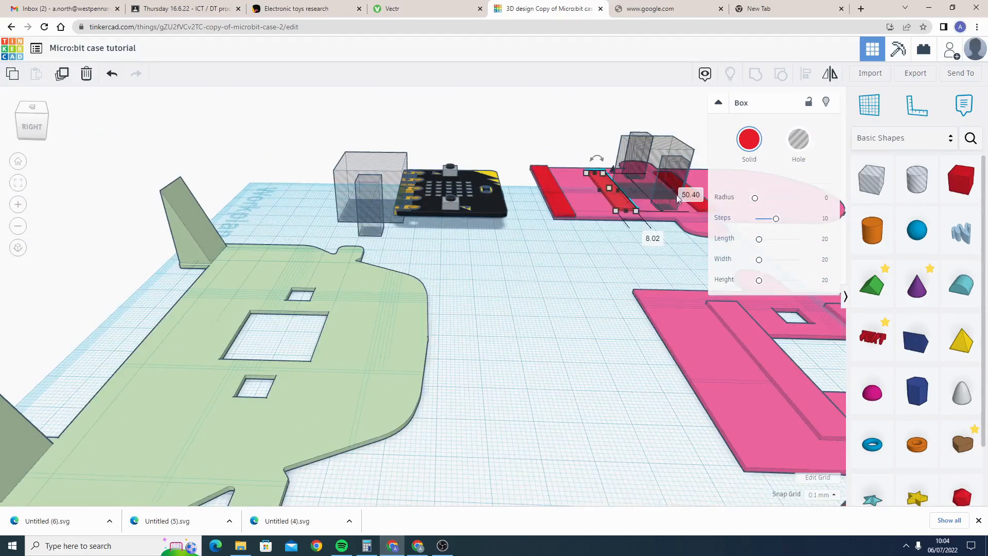
left_click(700, 206, "shift")
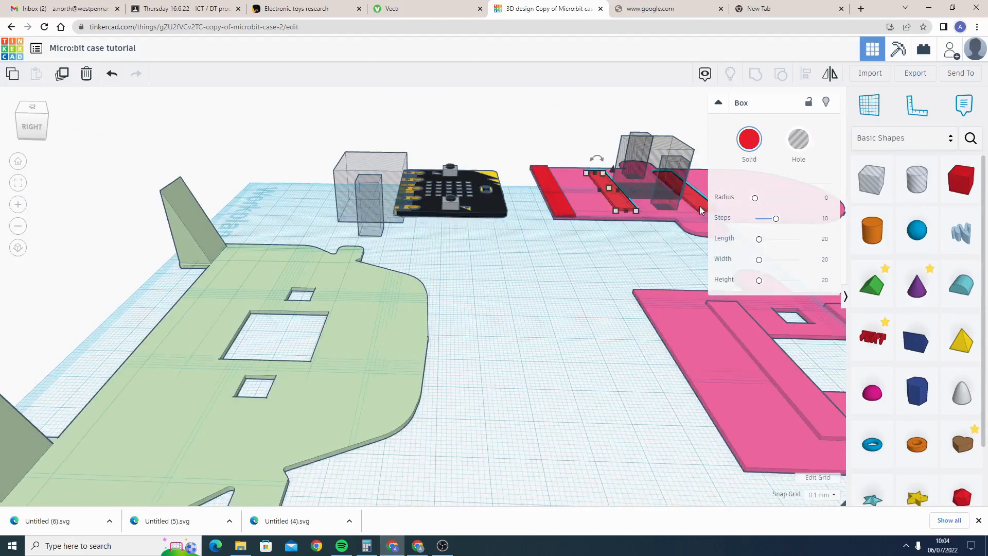
key("ctrl+d")
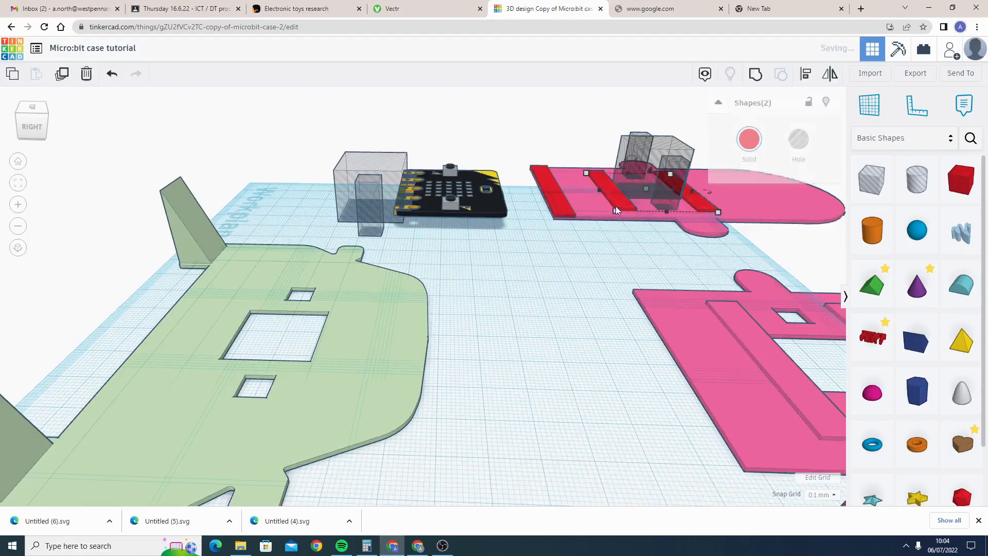
- Move the duplicated pair of red strips onto the green car case so they lie on either side of the large opening
left_click_drag(620, 203, 178, 378)
right_click_drag(60, 439, 392, 401)
middle_click_drag(392, 405, 318, 194)
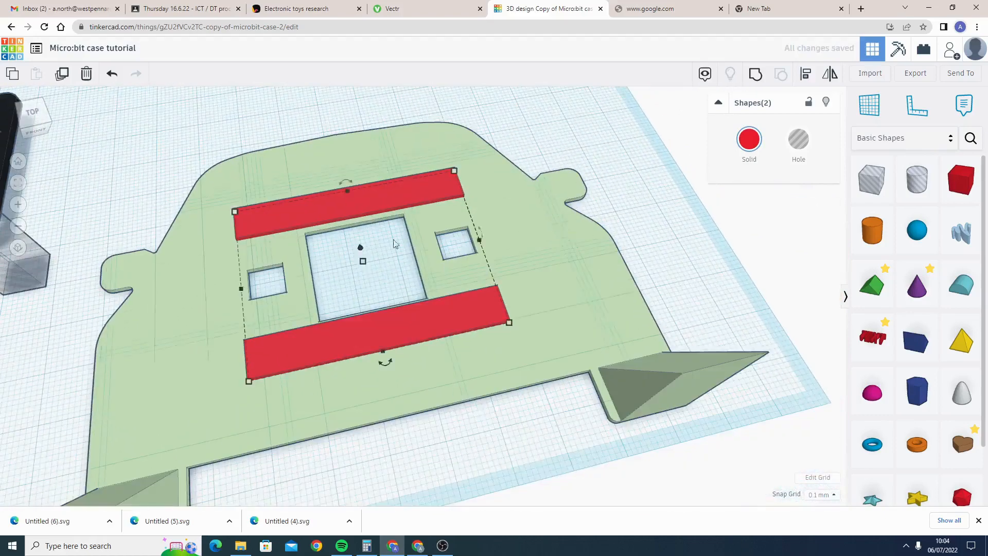
- Centre the two red strips and the green car case on each other across the case's width
left_click(517, 158, "shift")
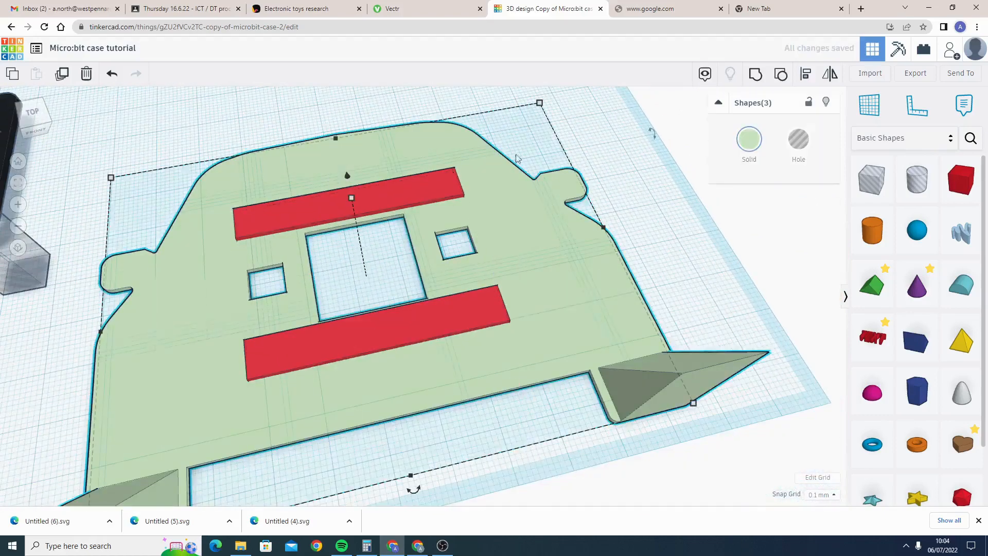
scroll(401, 350, "down", 3)
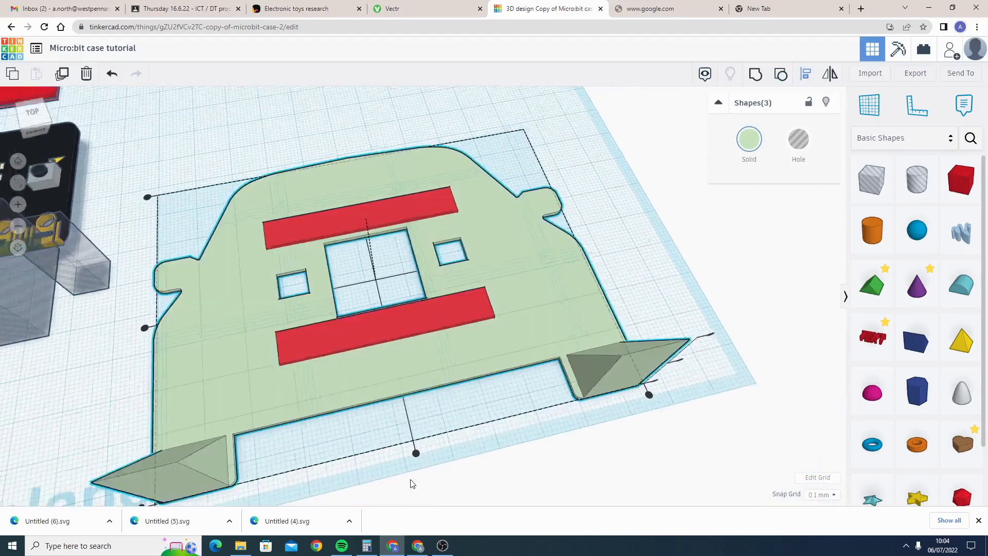
left_click(419, 450)
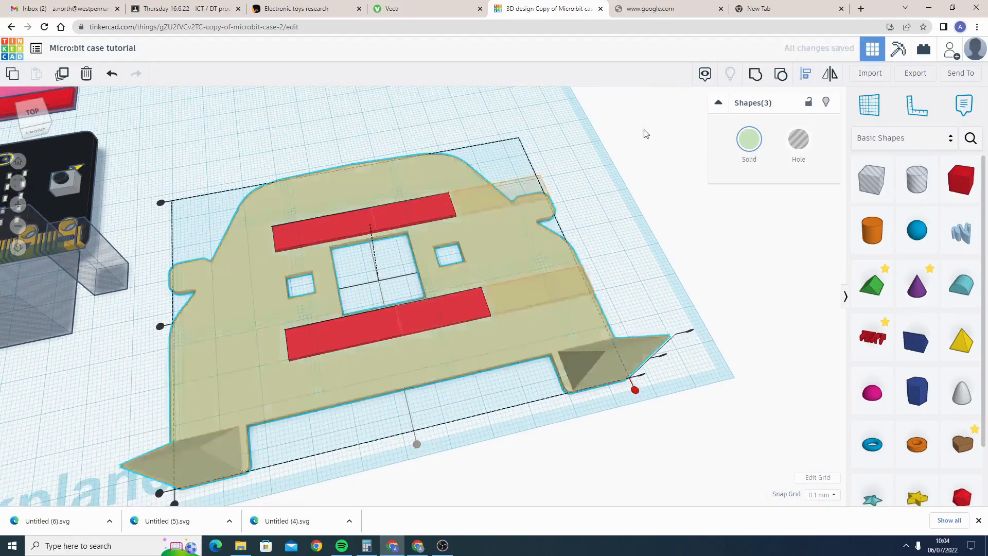
left_click(677, 201)
- Compare the red strips around the car case's openings with those on the pink example case
right_click_drag(296, 309, 283, 350)
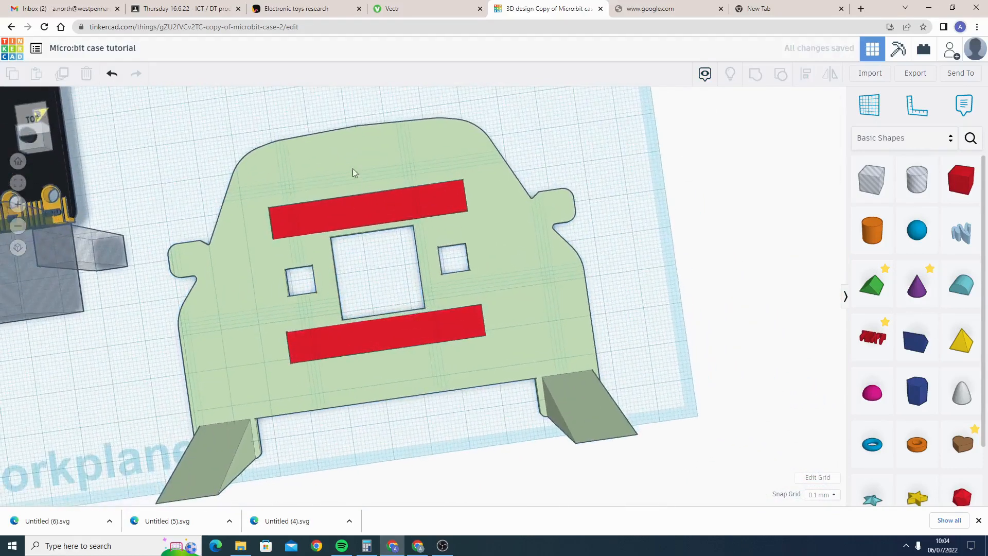
middle_click_drag(269, 172, 685, 235)
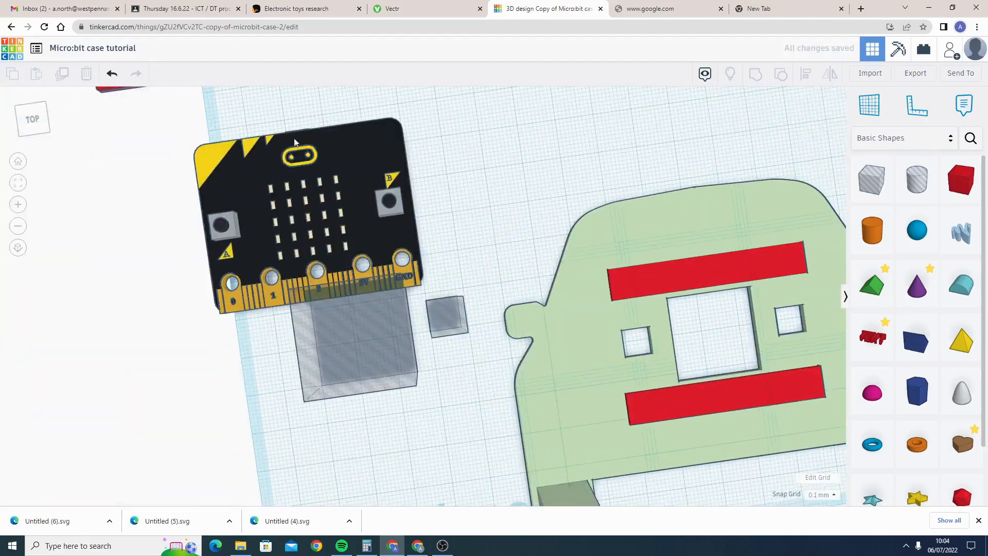
right_click_drag(295, 142, 330, 300)
scroll(250, 178, "up", 3)
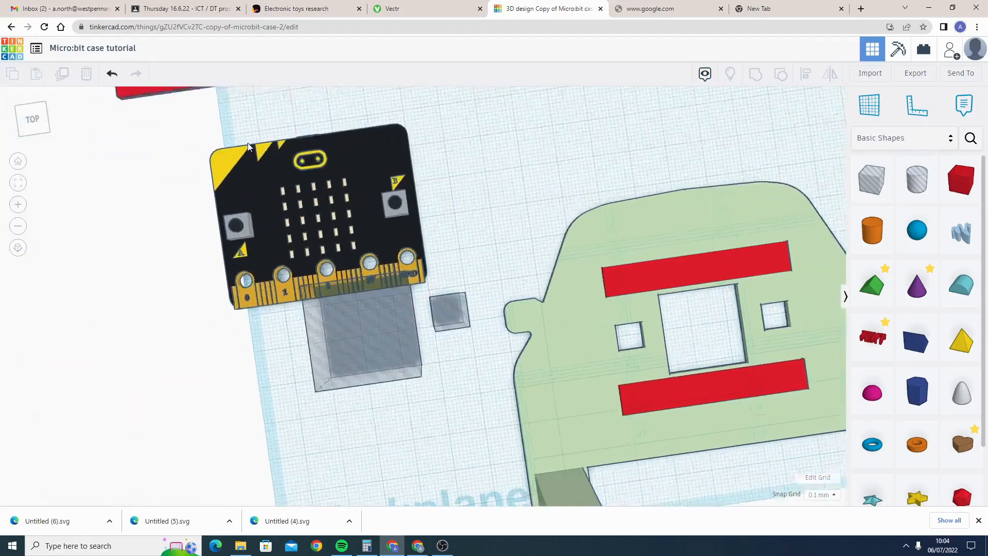
middle_click_drag(371, 139, 547, 456)
right_click_drag(401, 387, 377, 329)
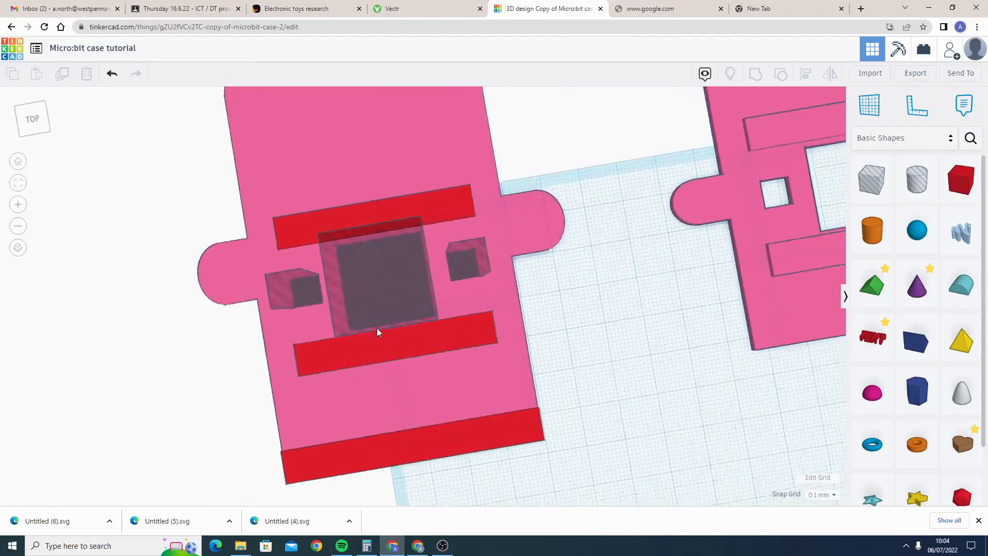
middle_click_drag(463, 361, 136, 159)
middle_click_drag(533, 293, 212, 155)
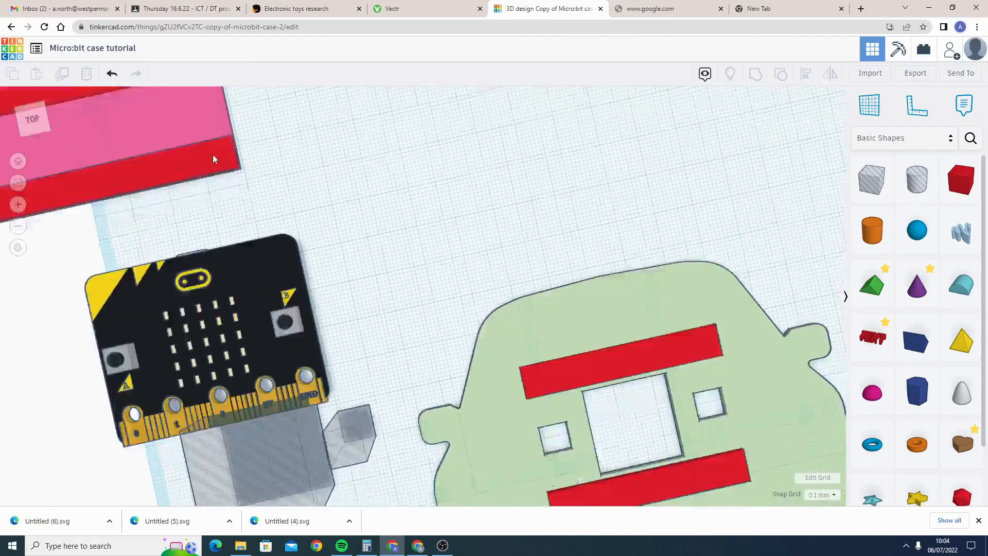
right_click_drag(514, 364, 438, 323)
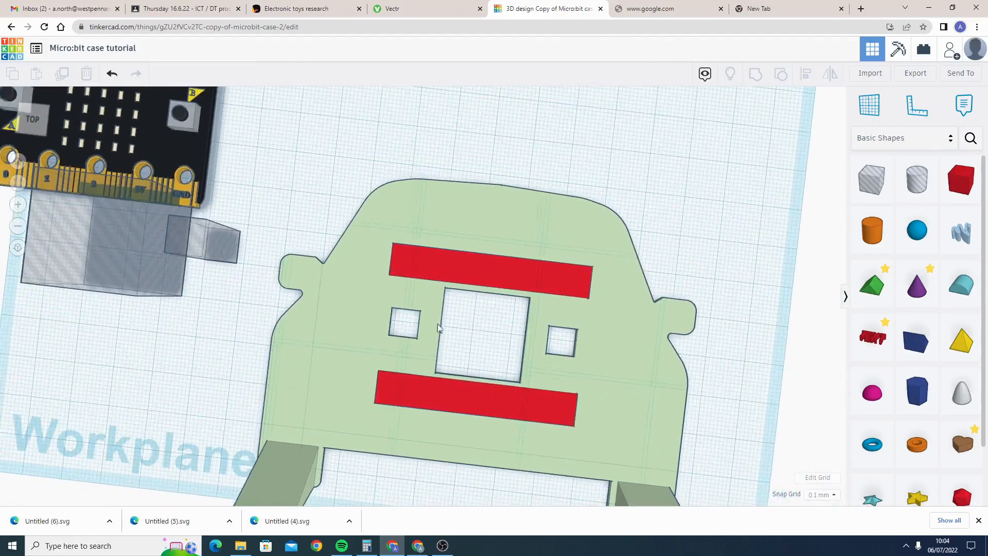
- Place the micro:bit over the two strips on the car case, turn it 180° so its back faces up, and centre it on the case
left_click_drag(170, 141, 567, 372)
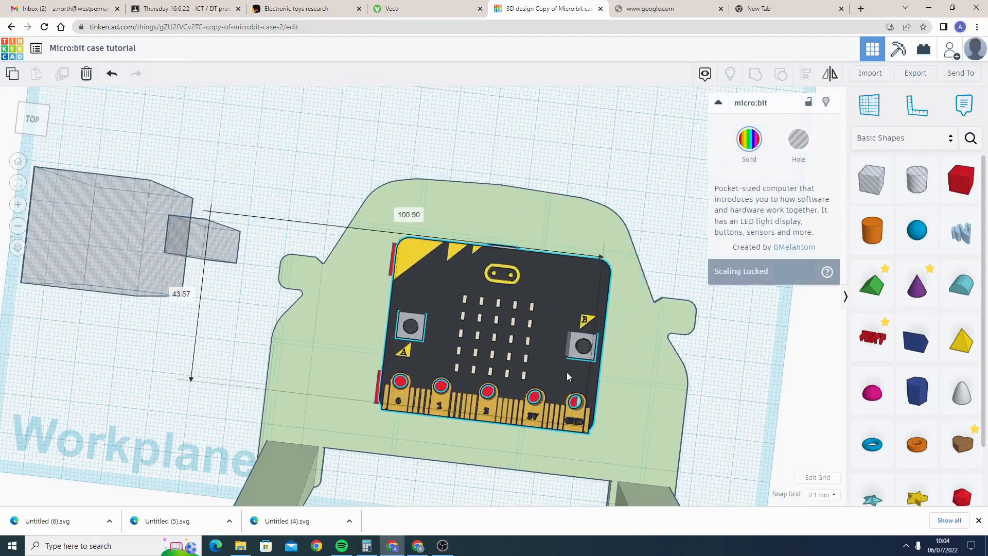
right_click_drag(490, 439, 448, 219)
left_click_drag(475, 204, 466, 249)
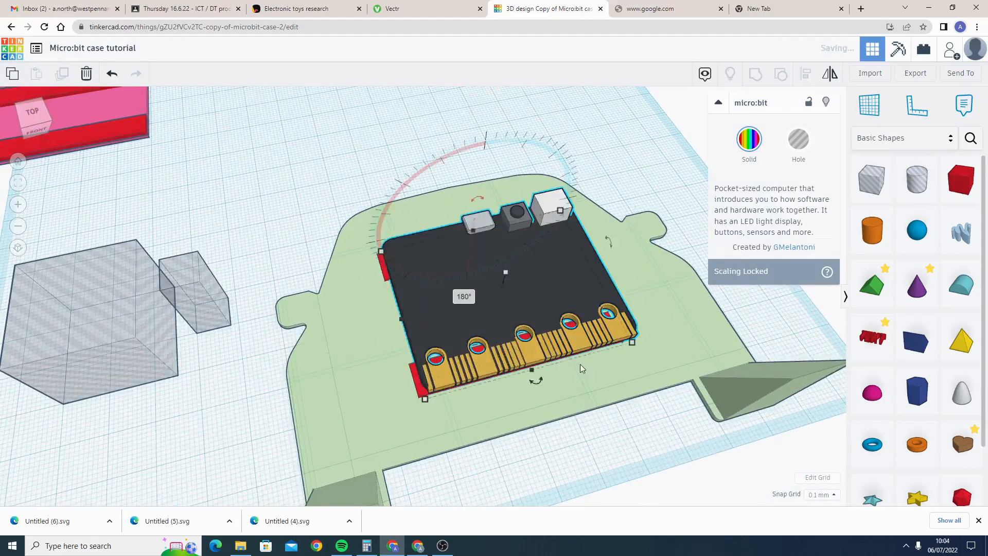
right_click_drag(466, 249, 449, 338)
right_click_drag(467, 358, 491, 374)
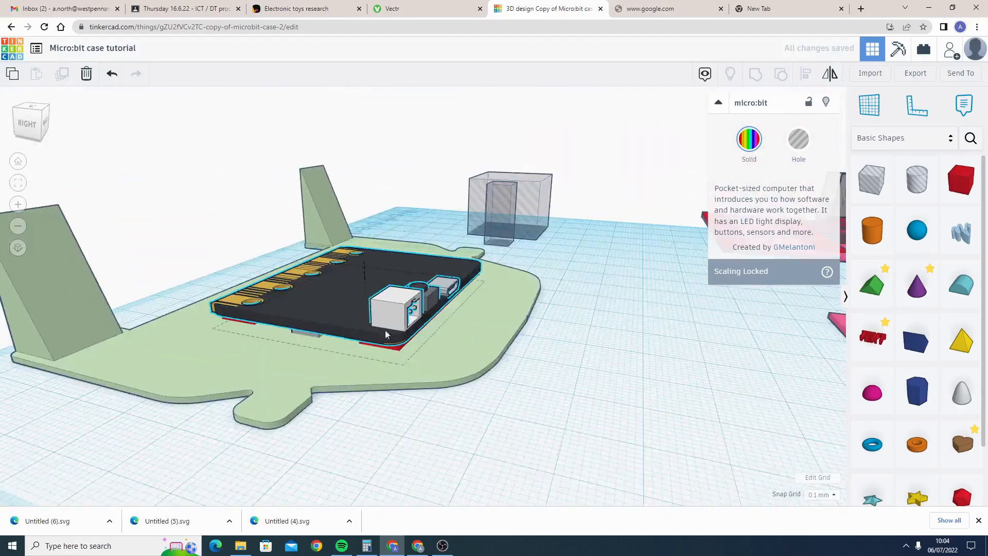
right_click_drag(385, 334, 319, 411)
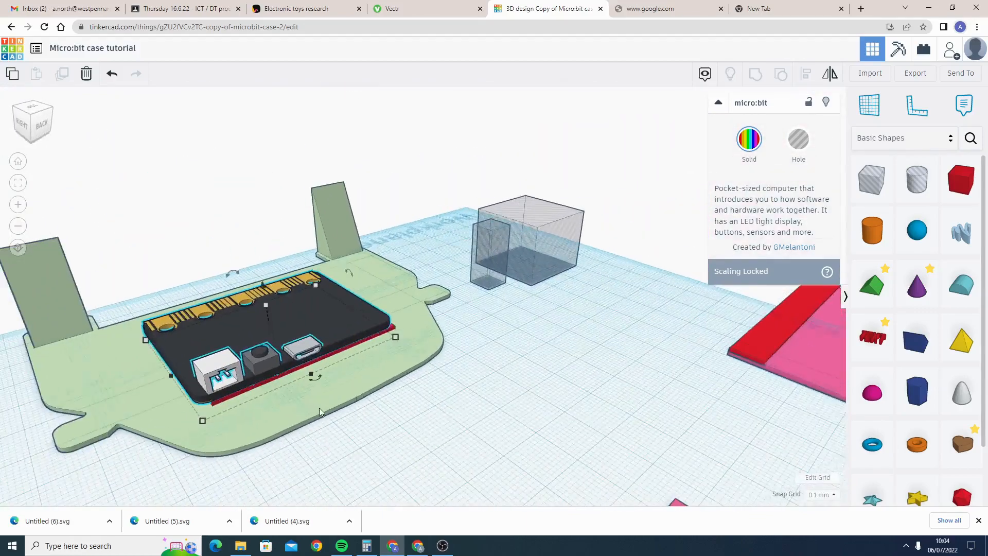
left_click(319, 409, "shift")
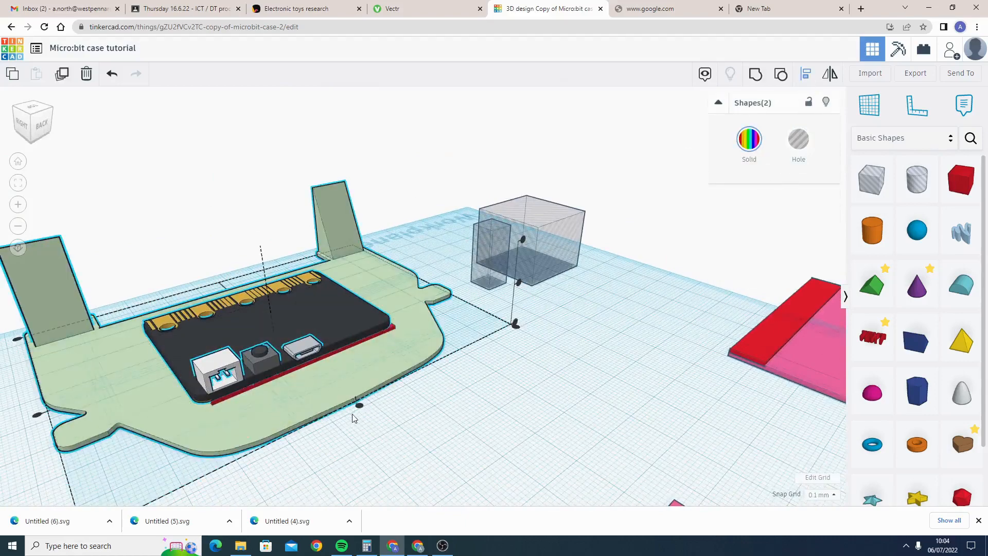
left_click(402, 437)
- Examine from the side how the micro:bit rests on the red strips and how its buttons sit in the case's openings
right_click_drag(402, 437, 571, 396)
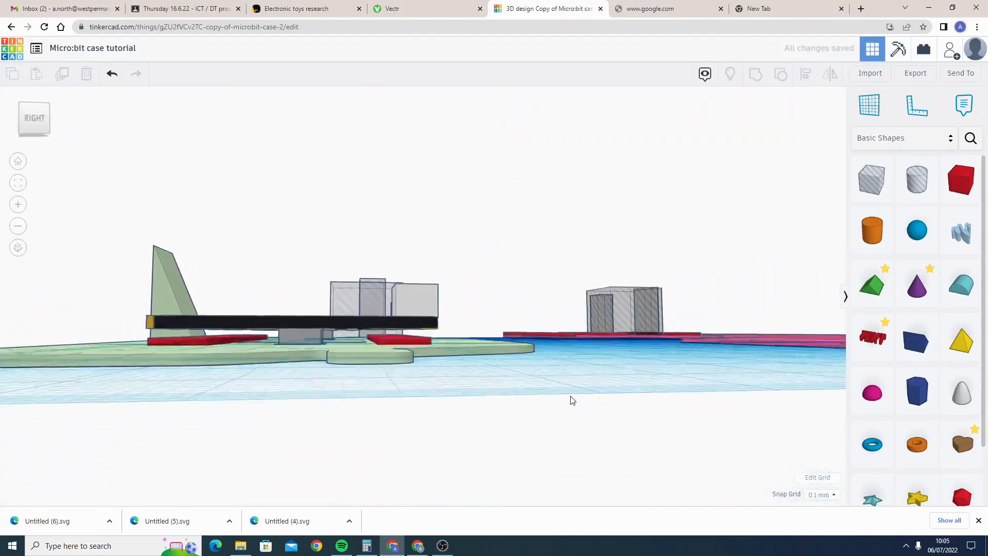
scroll(302, 341, "up", 2)
scroll(302, 340, "up", 5)
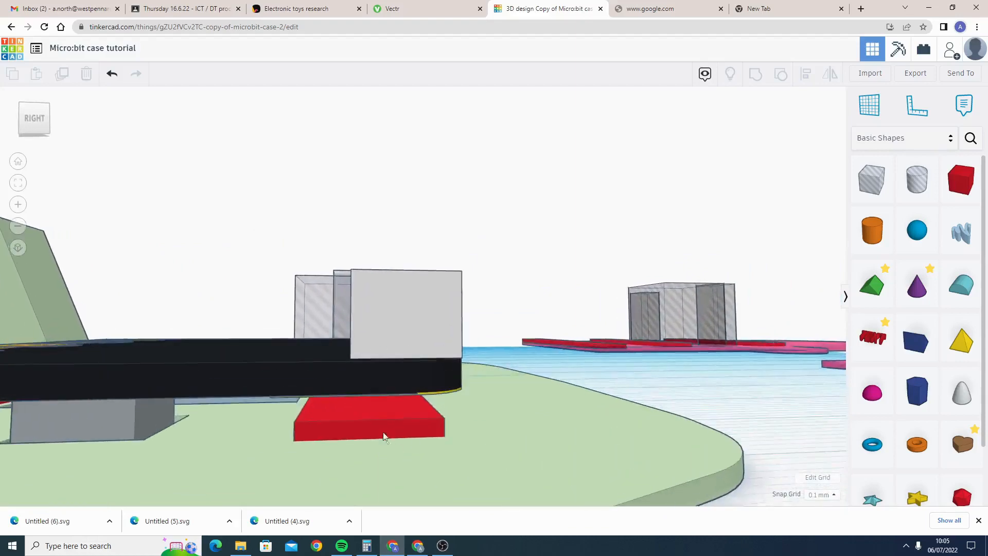
right_click_drag(440, 414, 678, 411)
right_click_drag(435, 355, 330, 355)
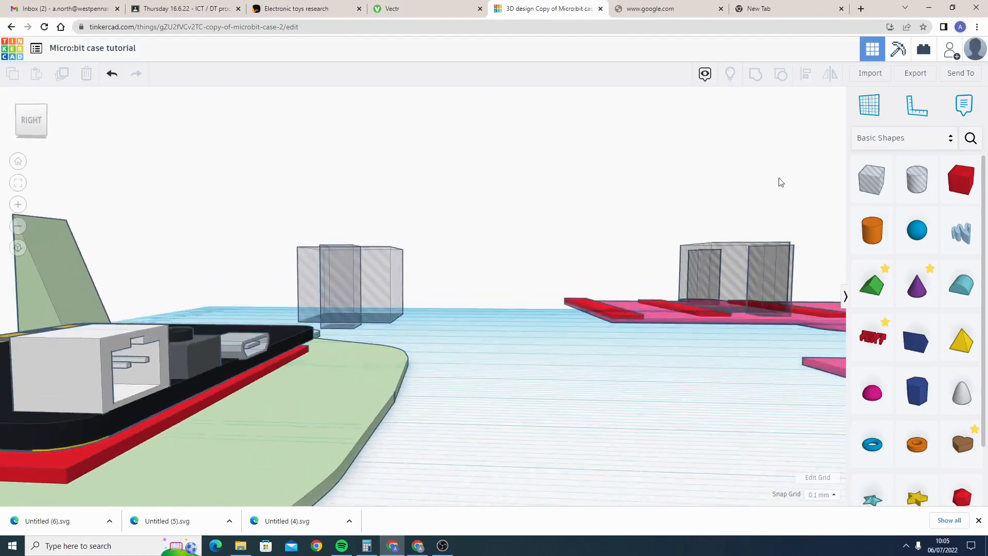
left_click(961, 180)
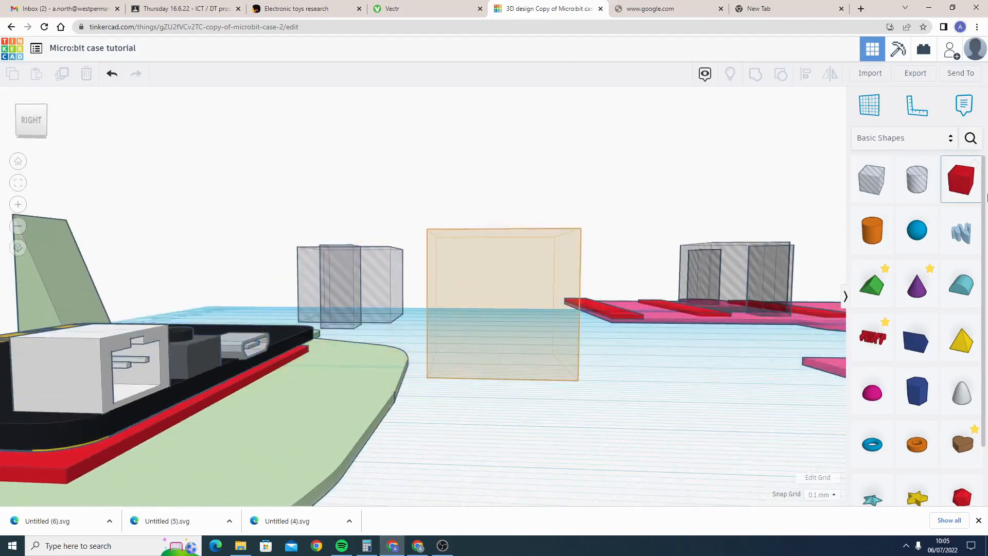
left_click(961, 191)
- Move the micro:bit off the car case, and group the case with its two red strips
right_click_drag(138, 235, 147, 336)
left_click_drag(293, 332, 470, 296)
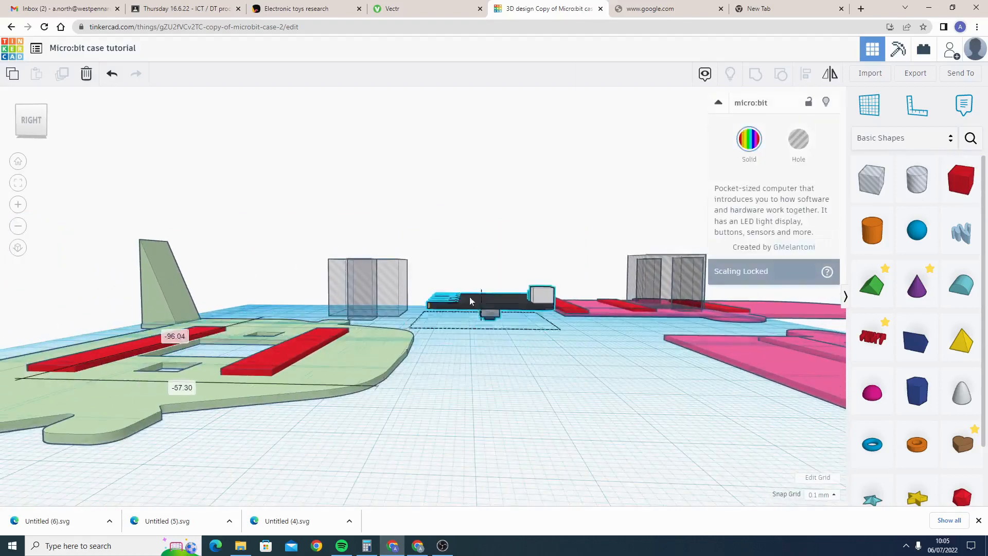
right_click_drag(51, 342, 388, 325)
left_click(587, 435)
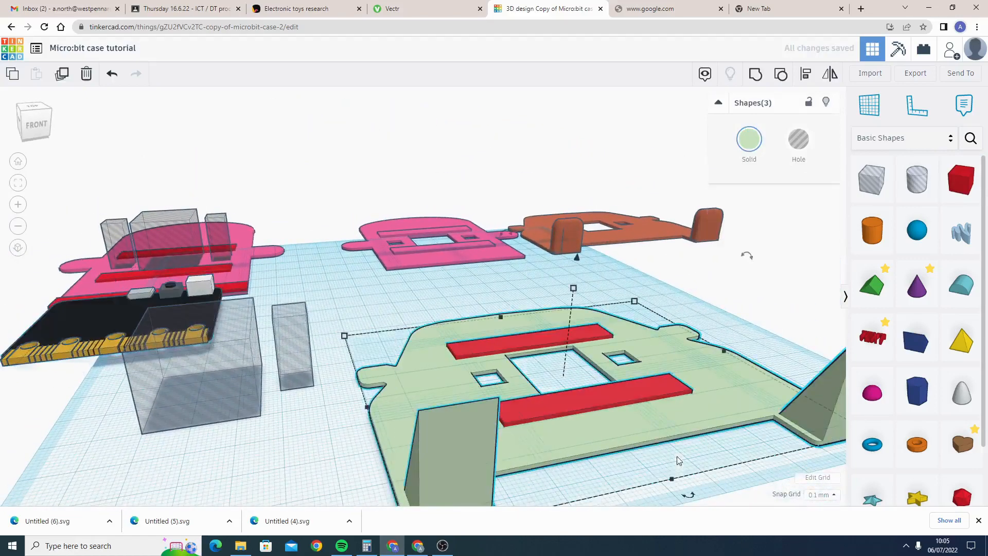
left_click(756, 77)
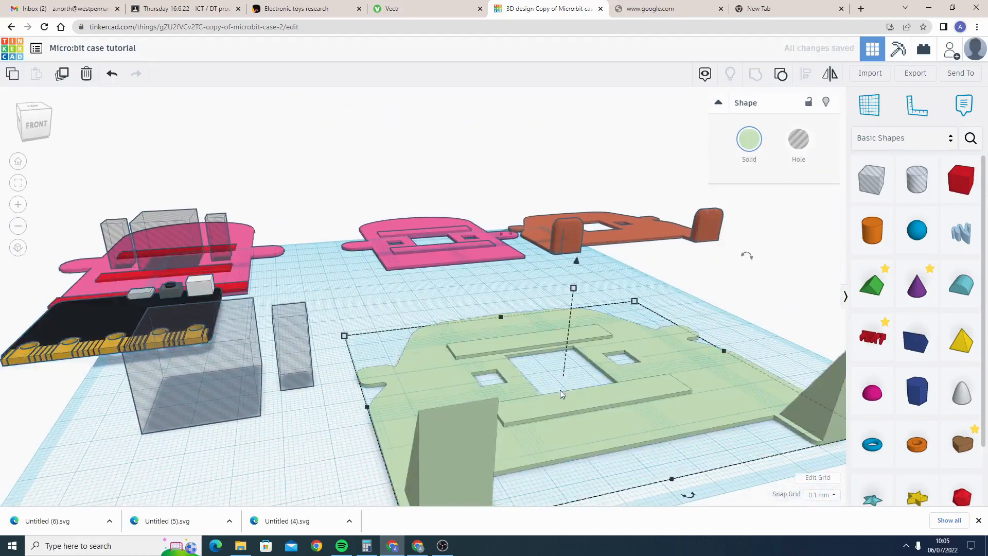
- Export only the selected grouped car case as an STL file for 3D printing
right_click_drag(625, 447, 494, 440)
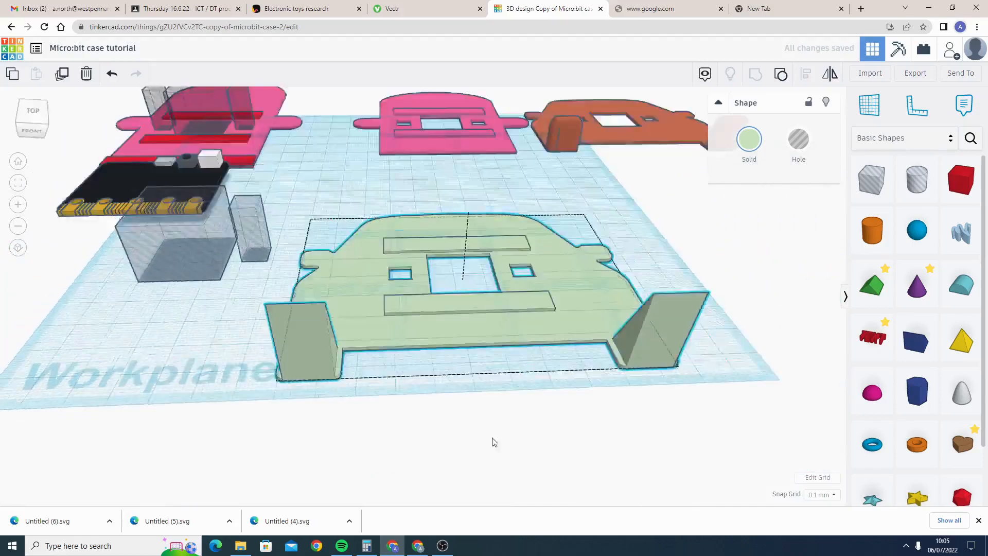
scroll(493, 449, "up", 5)
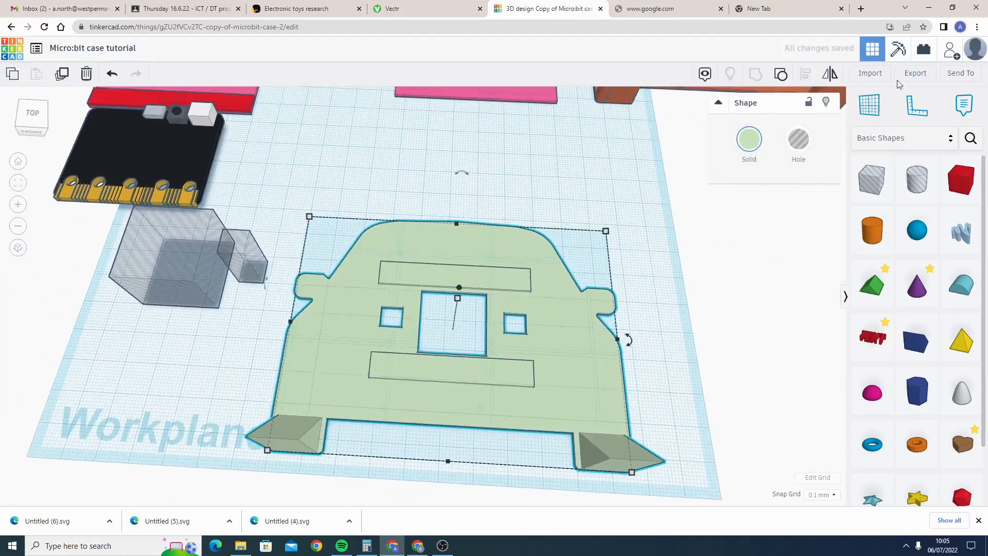
left_click(908, 78)
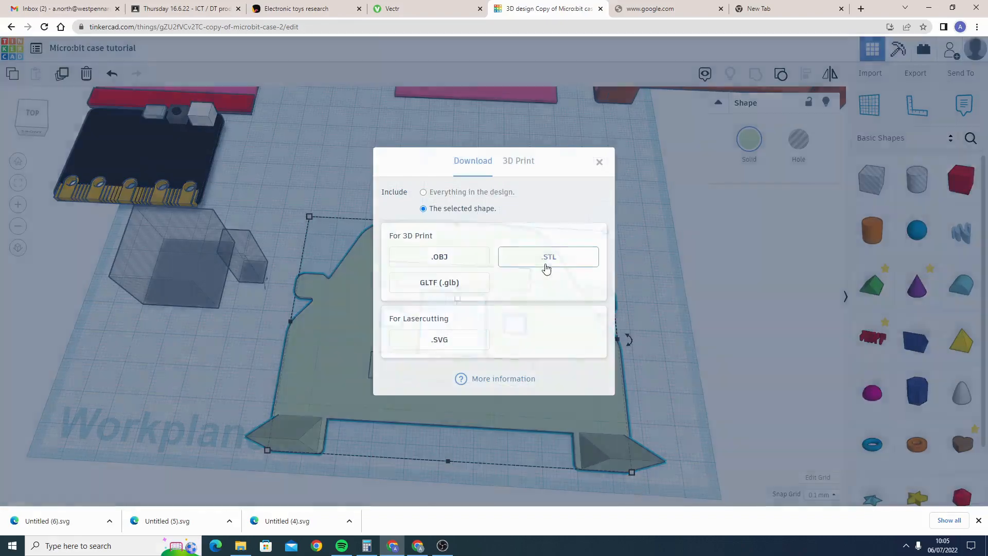
left_click(546, 258)
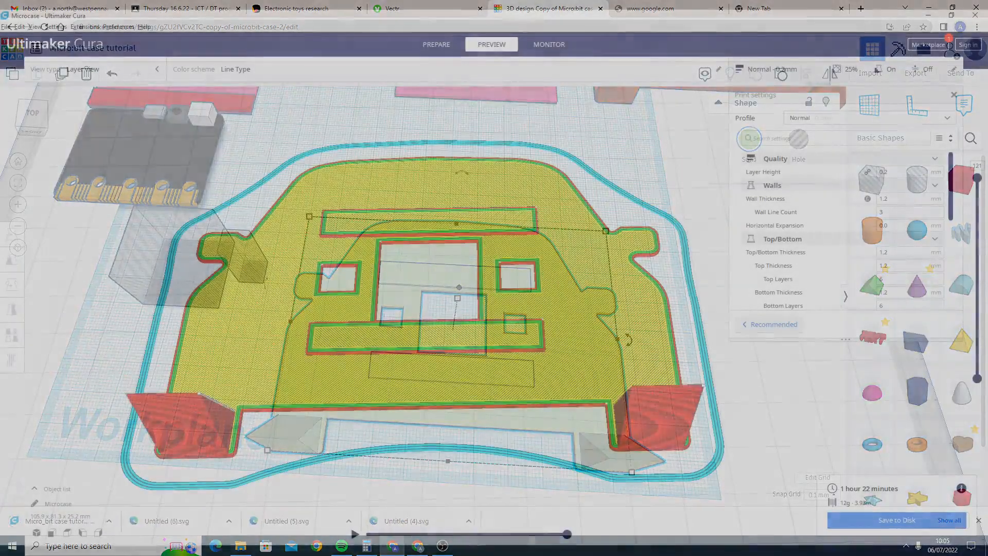